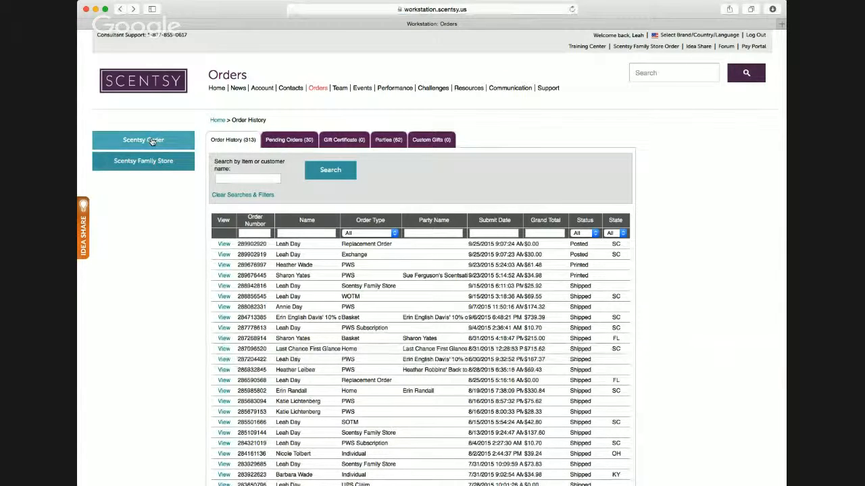
- Start a new Scentsy order and review its order types and party details form
left_click(144, 140)
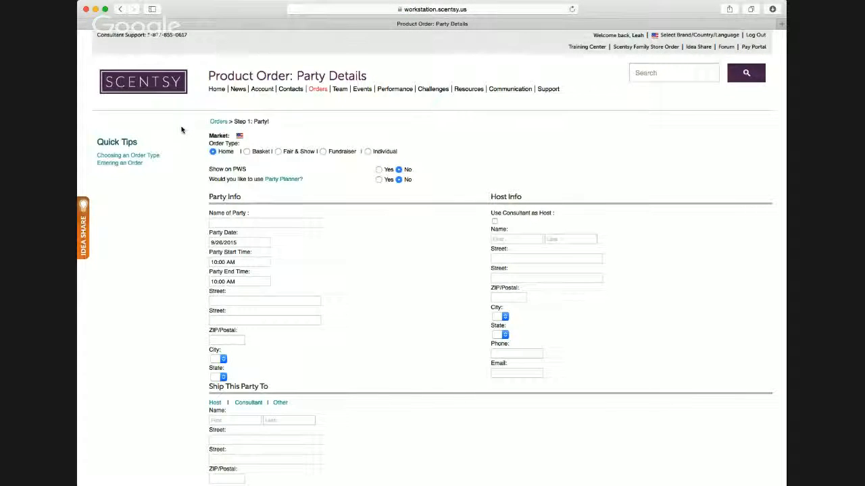
scroll(182, 131, "down", 1)
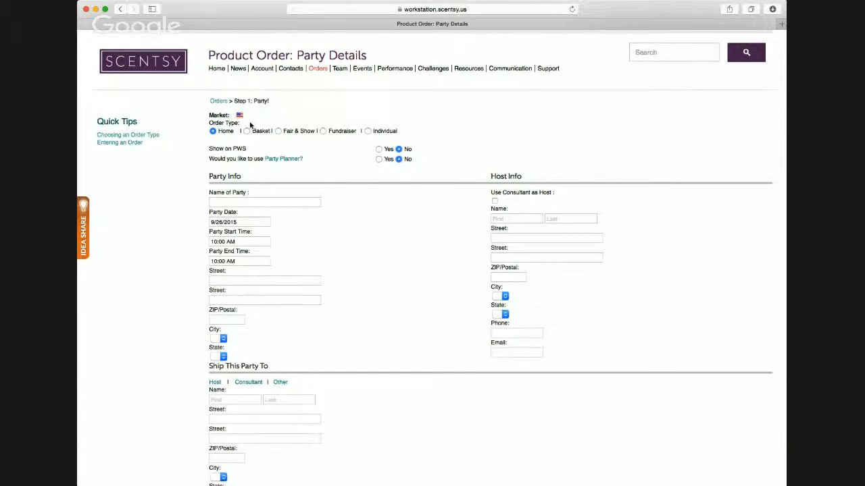
scroll(264, 130, "down", 1)
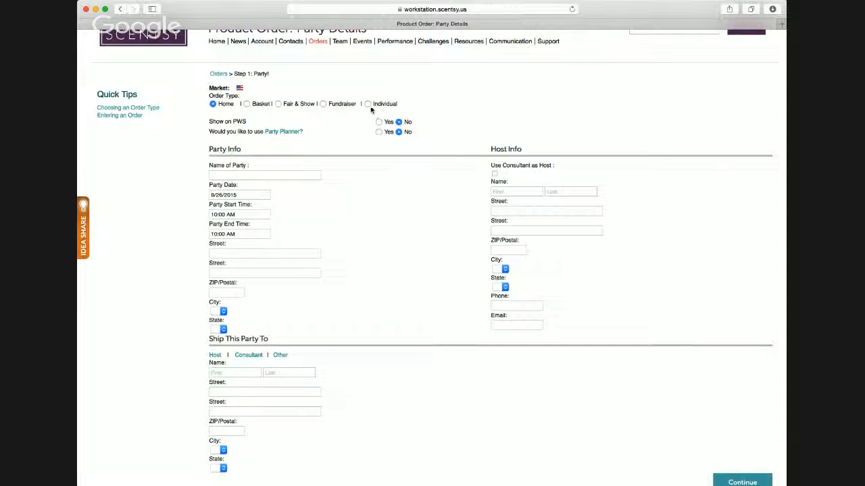
scroll(380, 102, "down", 1)
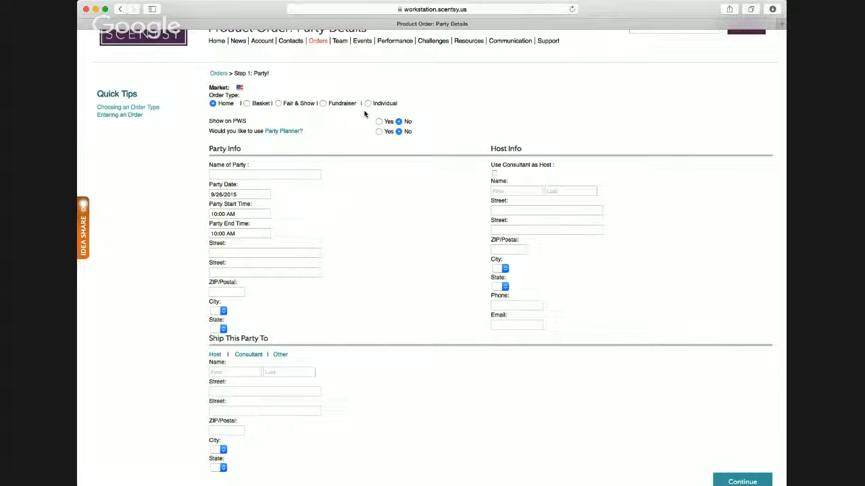
scroll(365, 115, "down", 1)
scroll(365, 114, "up", 1)
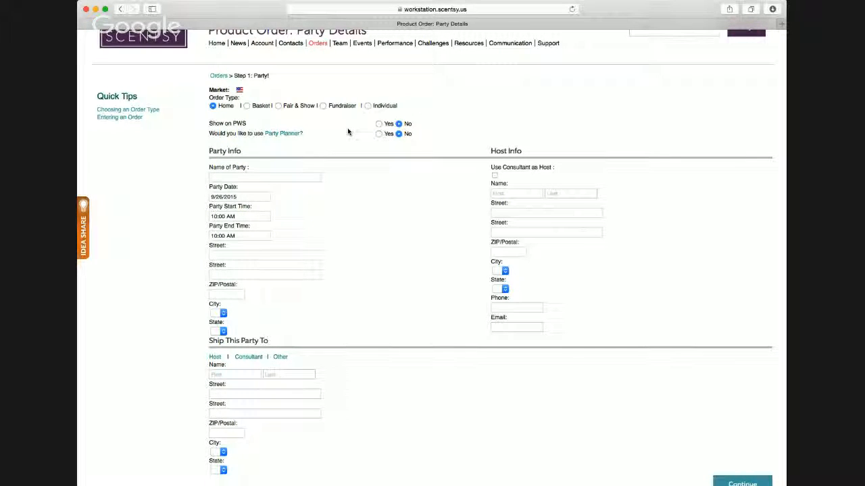
scroll(348, 132, "up", 1)
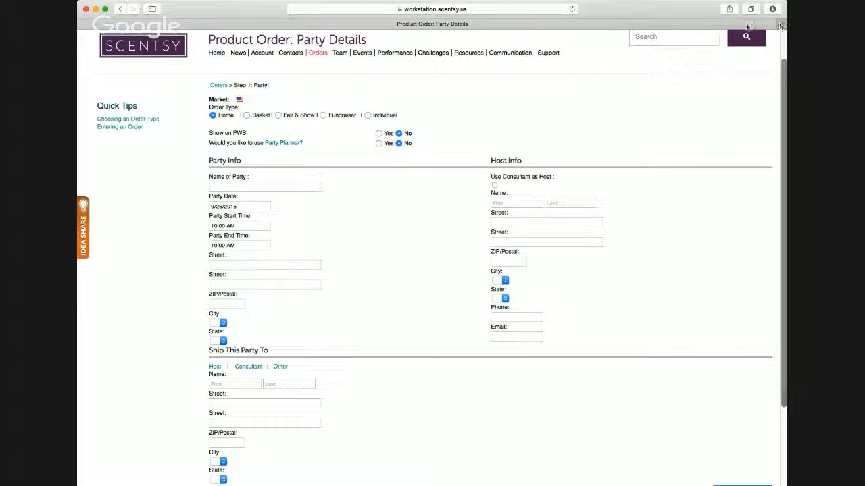
- Open the consultant's personal Scentsy website in a new browser tab and display its shop categories
key("super+t")
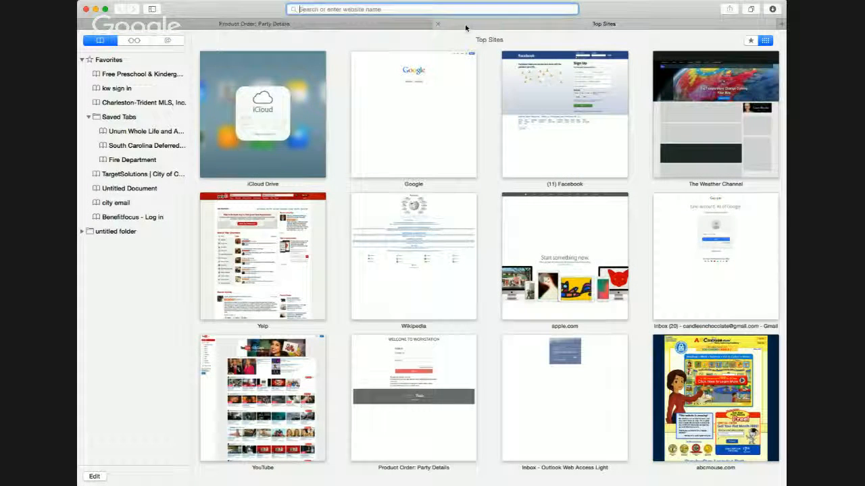
type("leahday.scentsy.us")
key("Return")
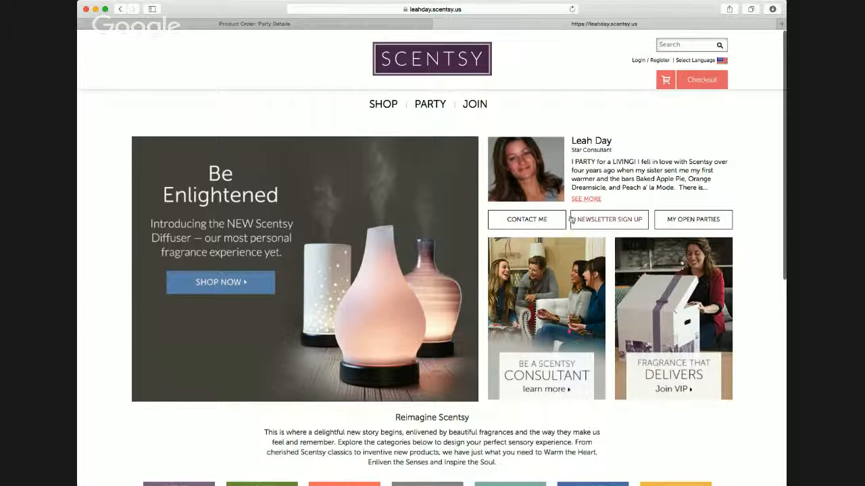
mouse_move(391, 106)
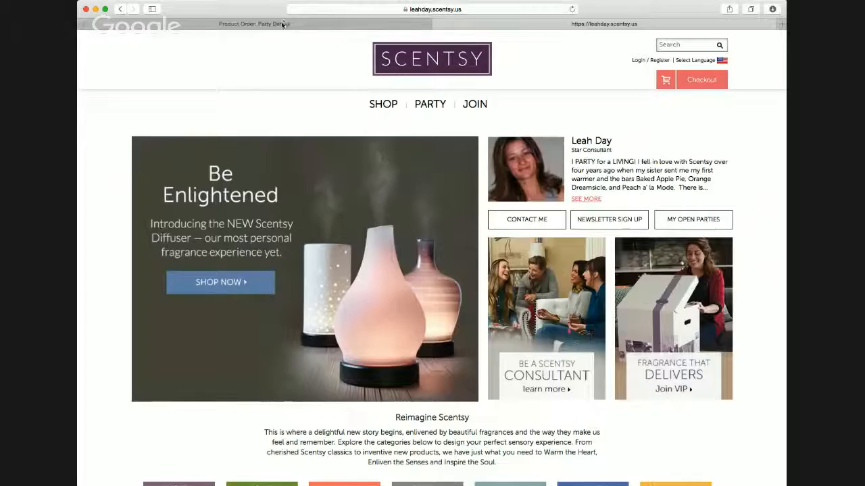
- Return to the party details form and examine the order types, website display and Party Planner options
left_click(294, 24)
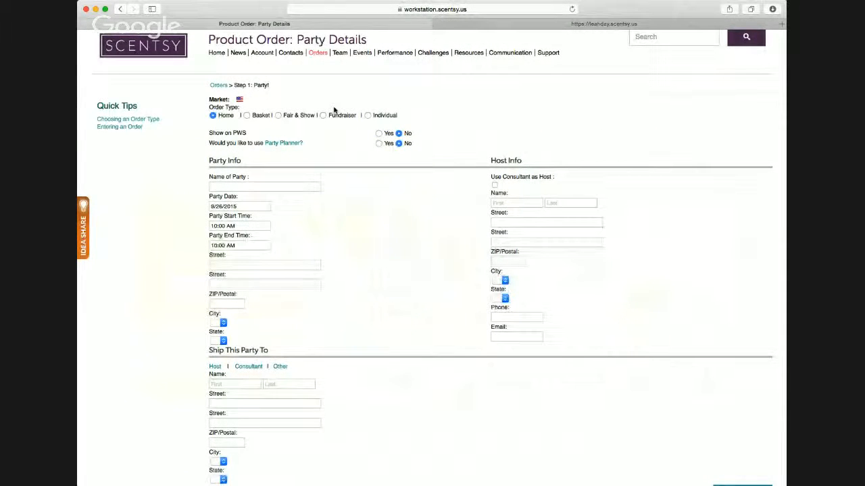
scroll(342, 125, "up", 2)
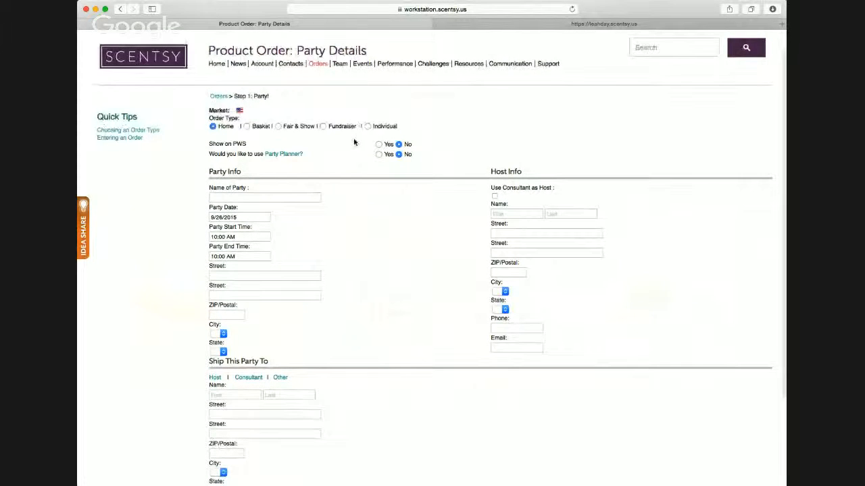
scroll(354, 157, "up", 2)
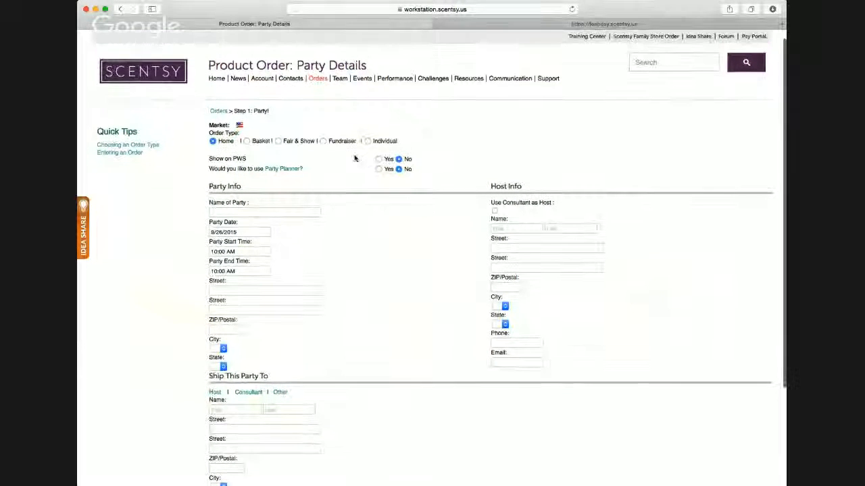
scroll(355, 157, "up", 2)
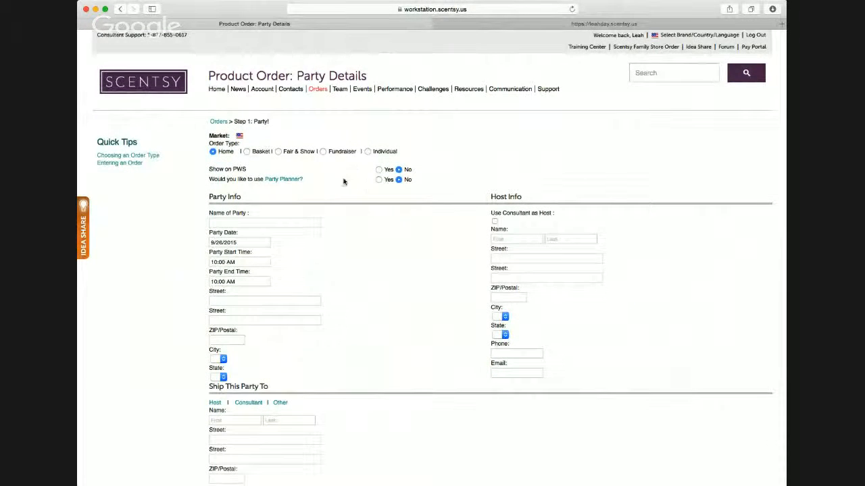
scroll(343, 181, "down", 1)
scroll(343, 181, "down", 1)
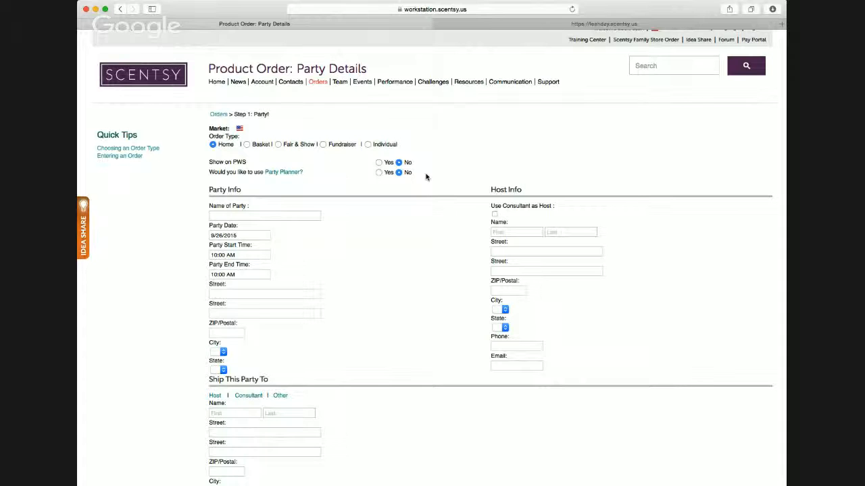
scroll(425, 177, "up", 1)
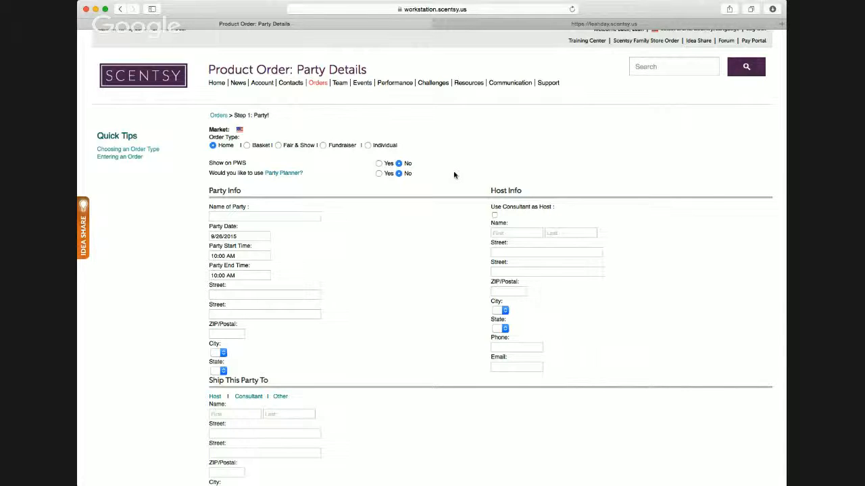
scroll(454, 175, "up", 1)
scroll(454, 175, "up", 1)
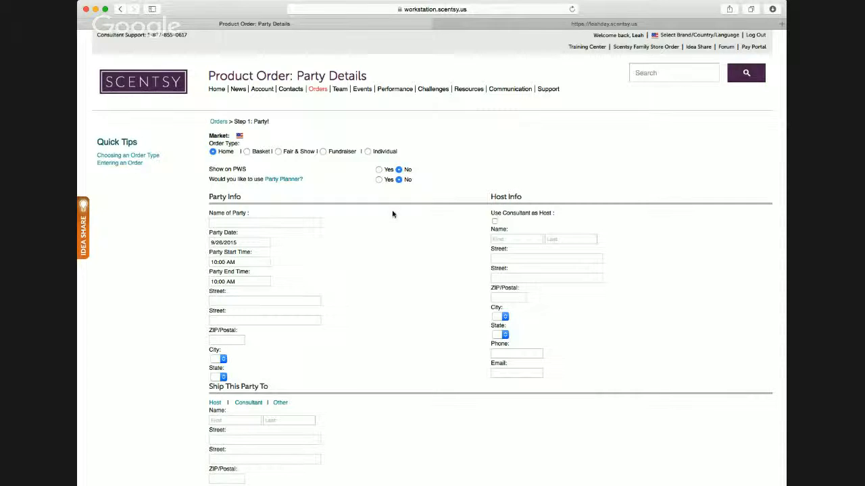
- Set the home party order to show on the personal website (PWS)
scroll(393, 214, "down", 1)
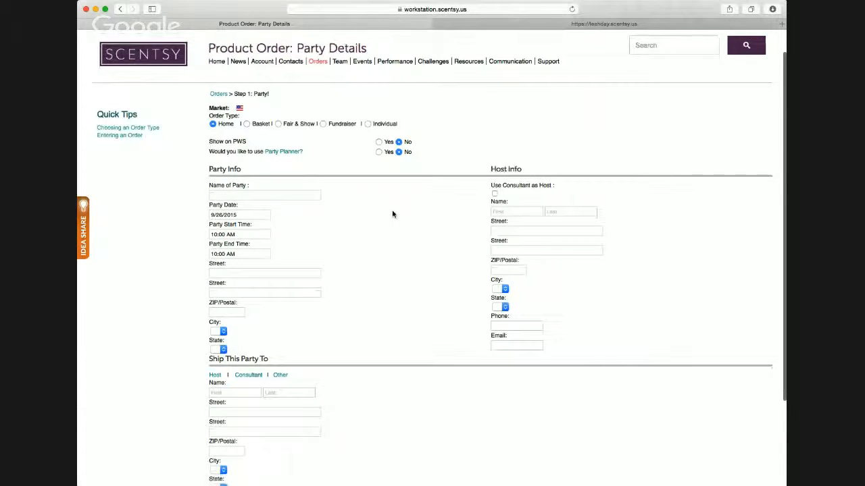
scroll(391, 216, "down", 2)
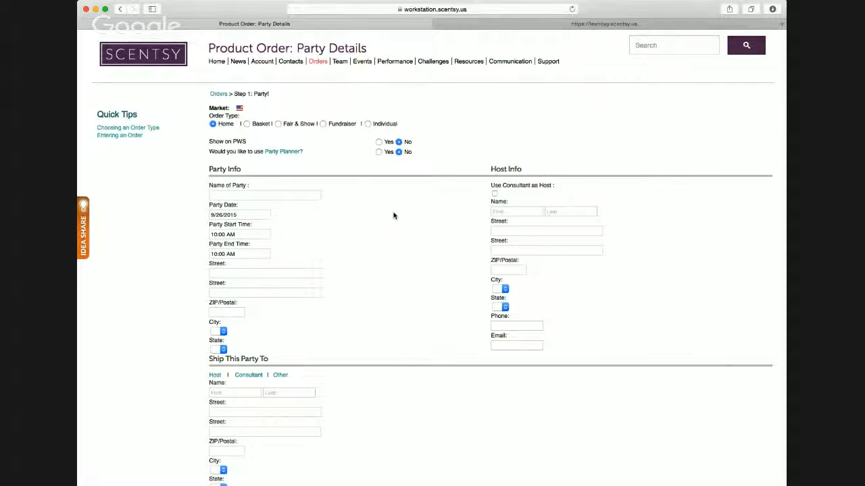
scroll(394, 216, "up", 2)
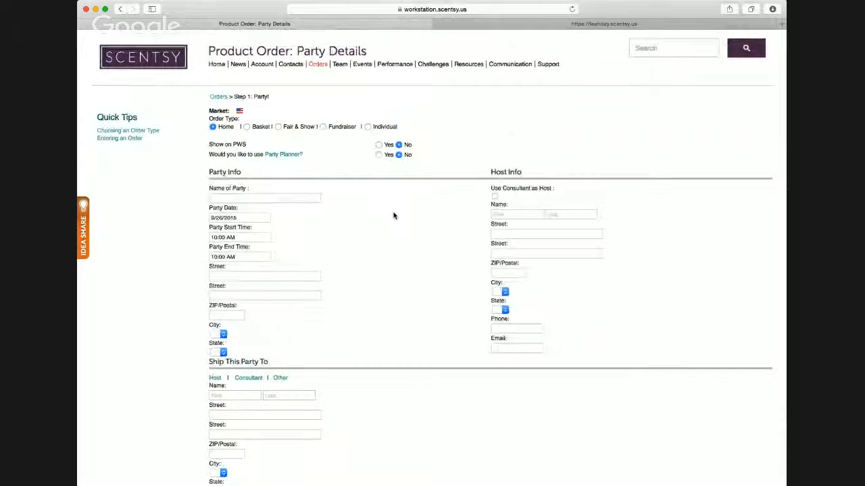
scroll(394, 215, "down", 1)
scroll(393, 215, "down", 1)
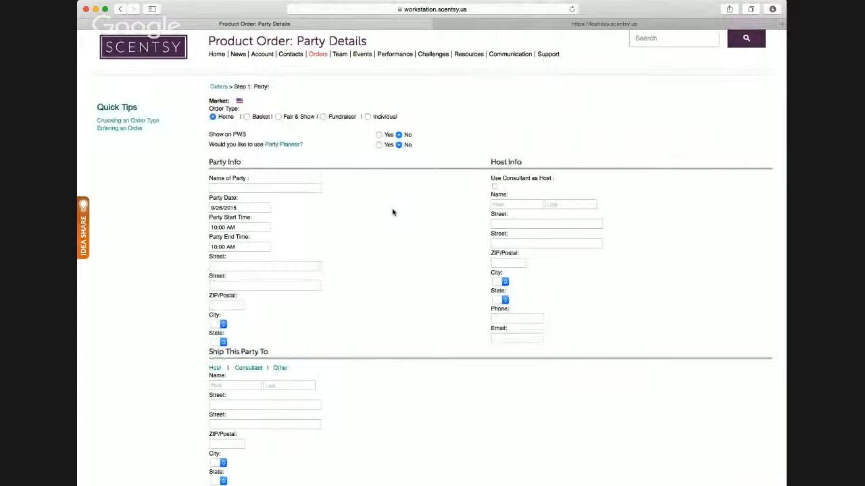
mouse_move(299, 147)
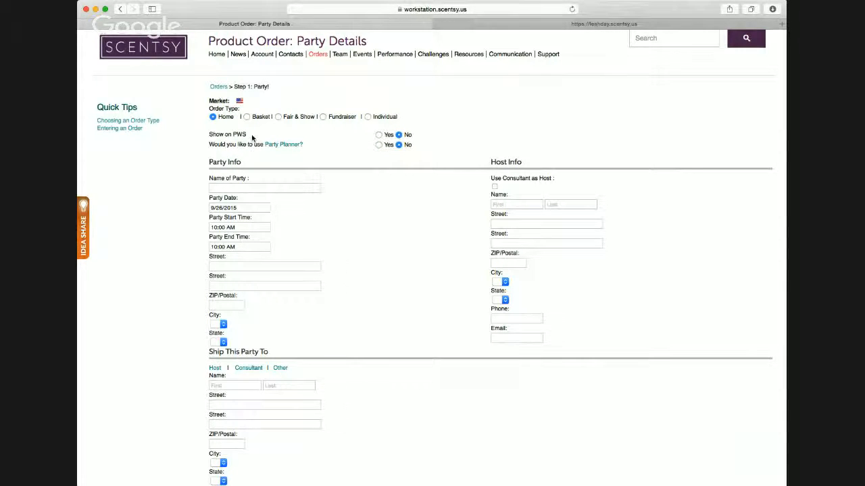
left_click(379, 136)
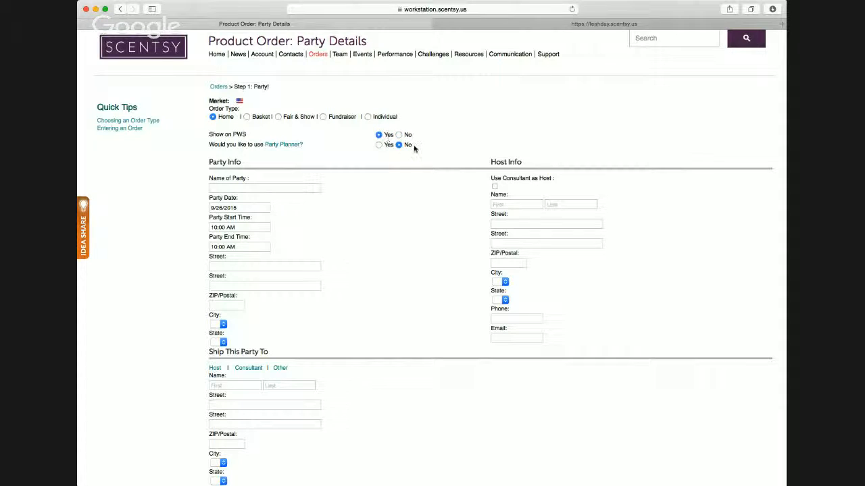
- Switch to the consultant's personal website and look through the list of open parties available for shopping
left_click(629, 24)
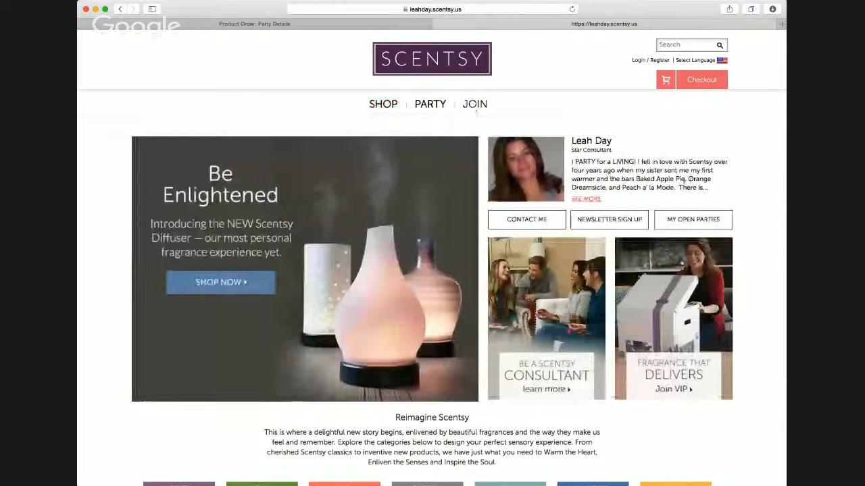
left_click(689, 227)
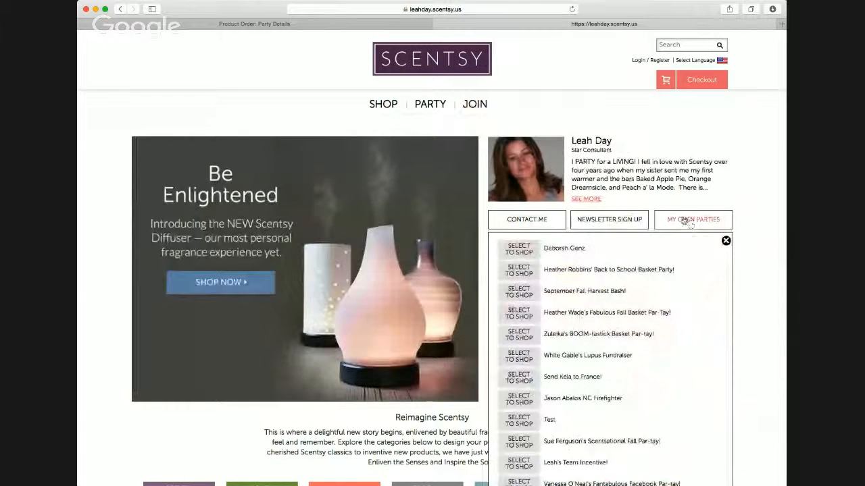
scroll(655, 223, "down", 5)
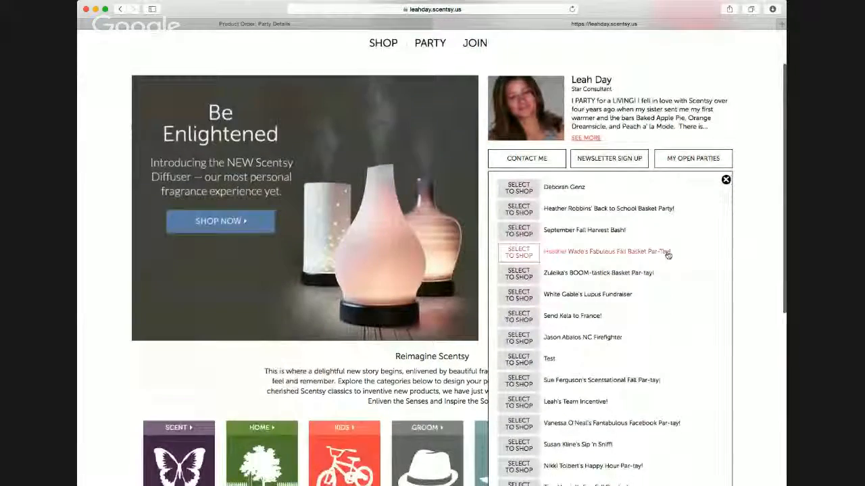
scroll(650, 210, "up", 1)
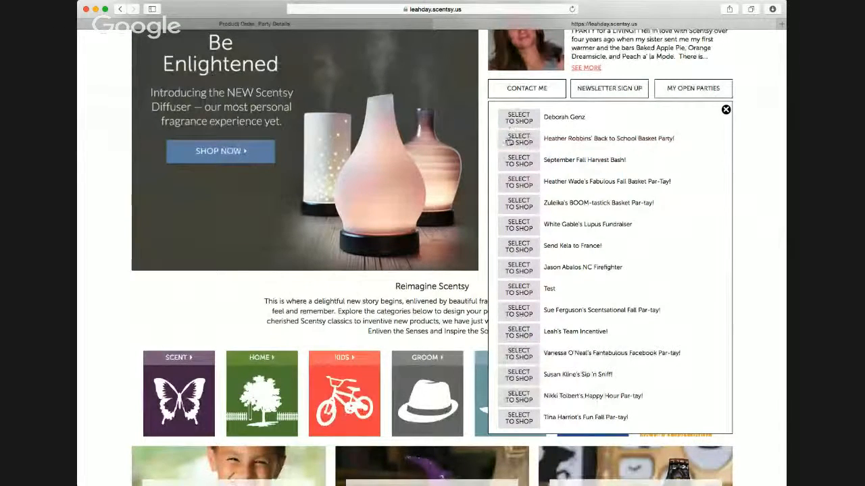
left_click(513, 211)
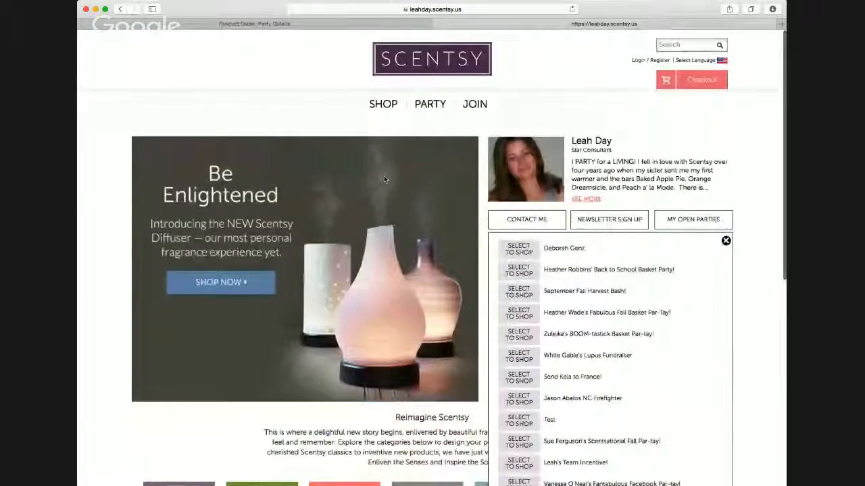
mouse_move(361, 99)
- Back in the party details form, name the party "Test" and set its end time to 12:00 PM
left_click(273, 24)
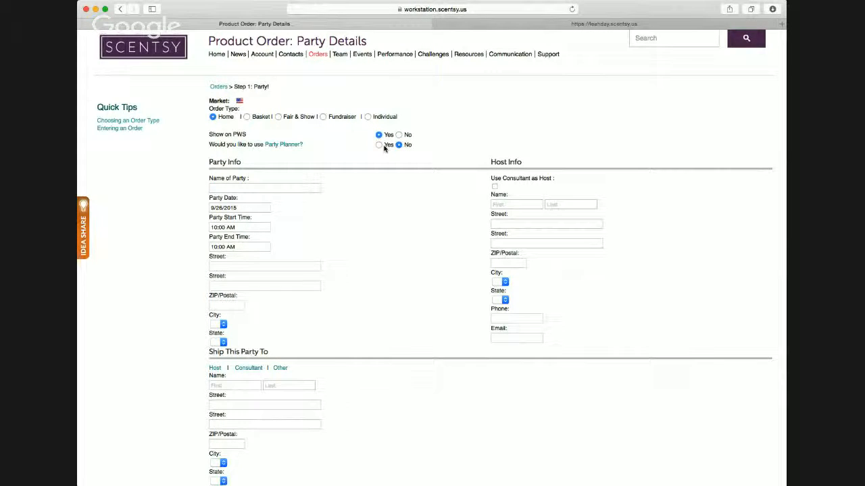
scroll(252, 197, "up", 1)
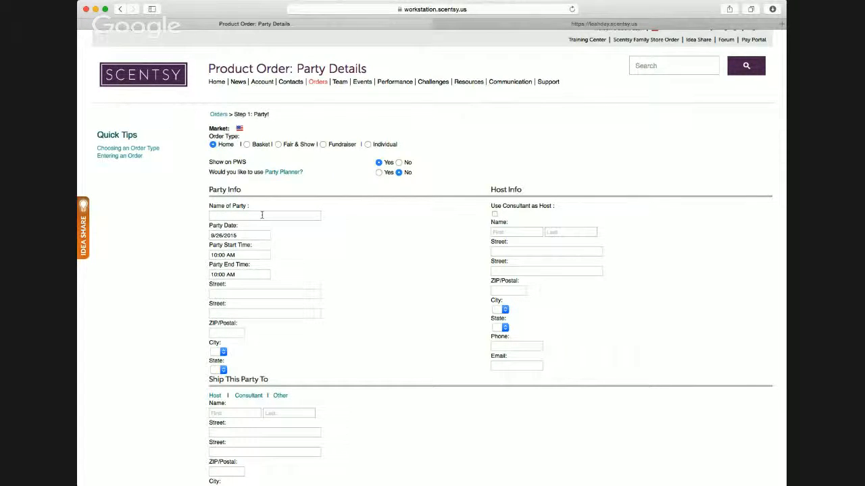
scroll(258, 215, "up", 1)
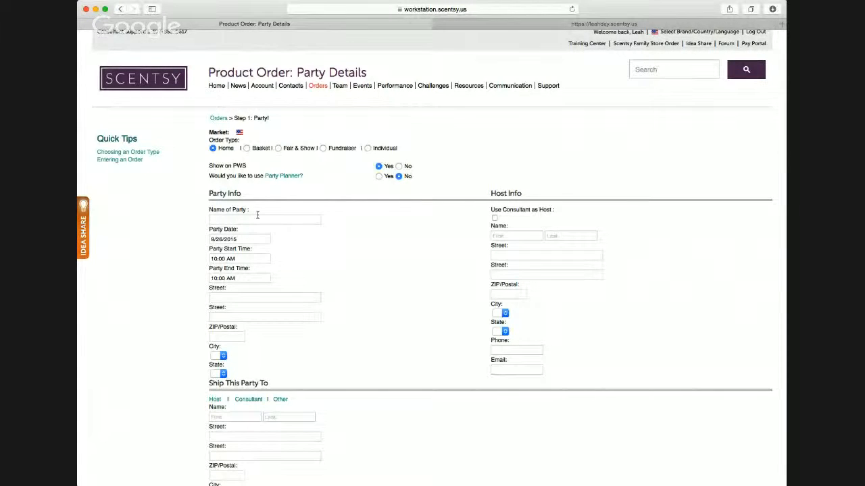
scroll(297, 231, "up", 1)
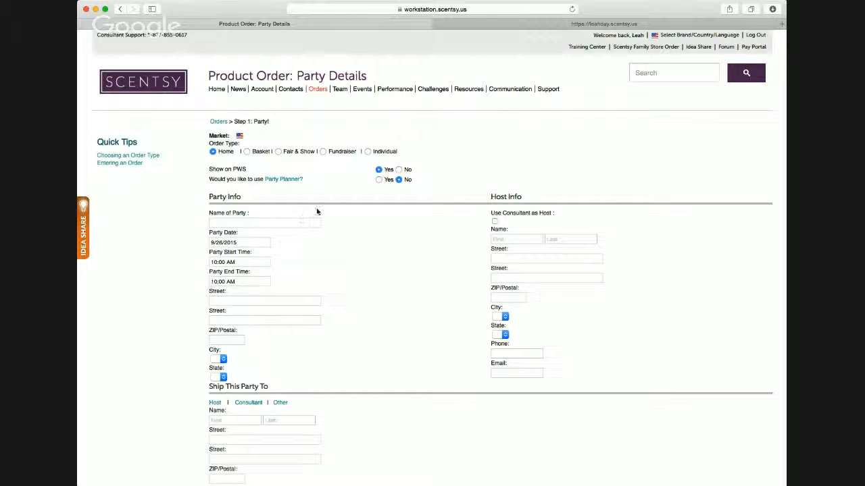
scroll(315, 244, "down", 1)
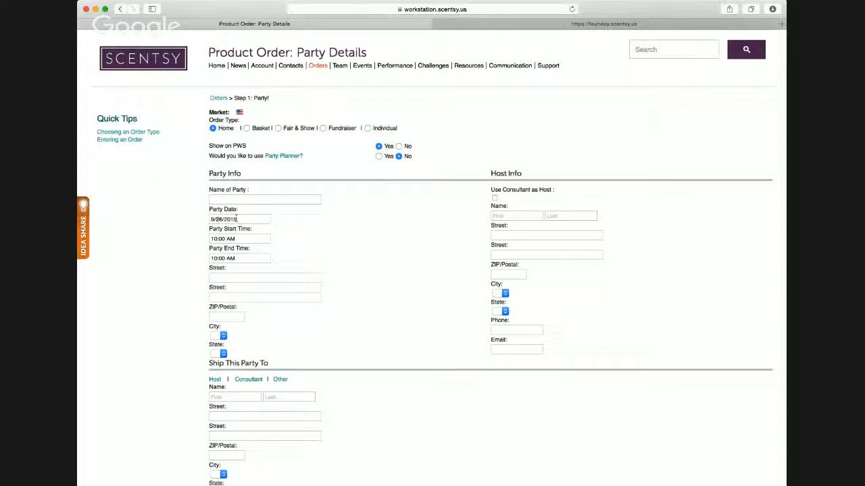
left_click(248, 200)
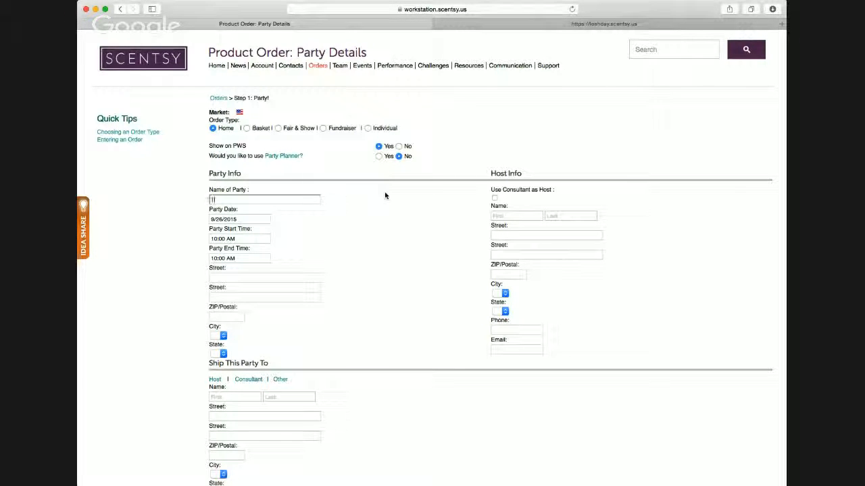
type("Test")
left_click(237, 258)
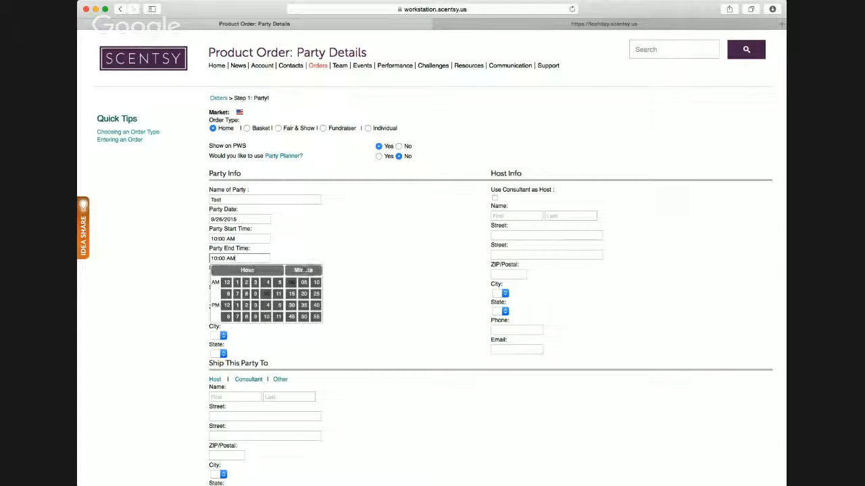
left_click(227, 306)
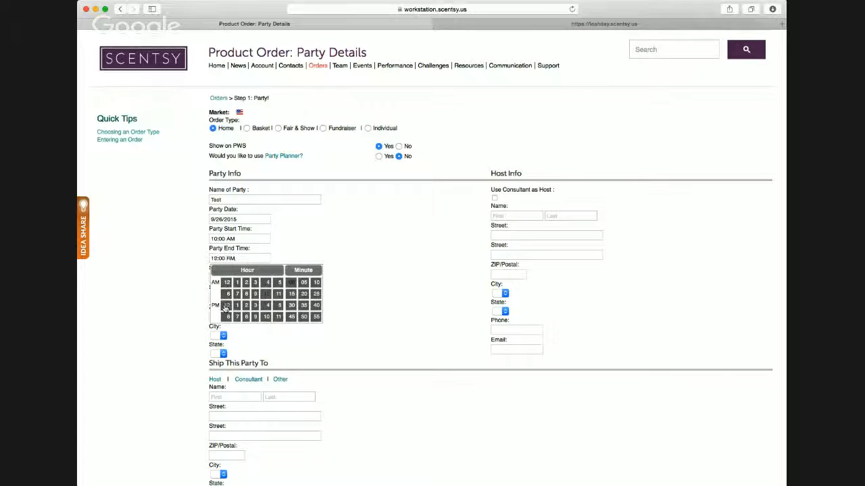
- Set the party end time to 12:30 PM and fill in the party's street address, ZIP code and city
left_click(292, 305)
left_click(250, 279)
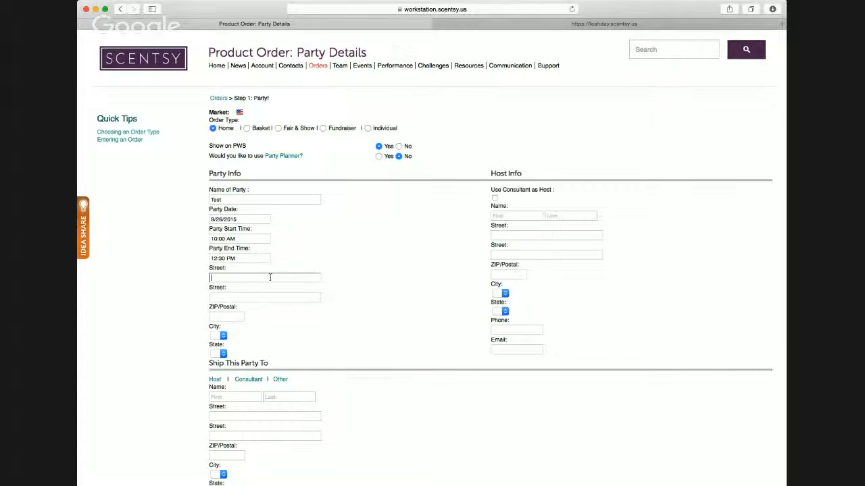
type("123 Address")
key("Tab")
key("Tab")
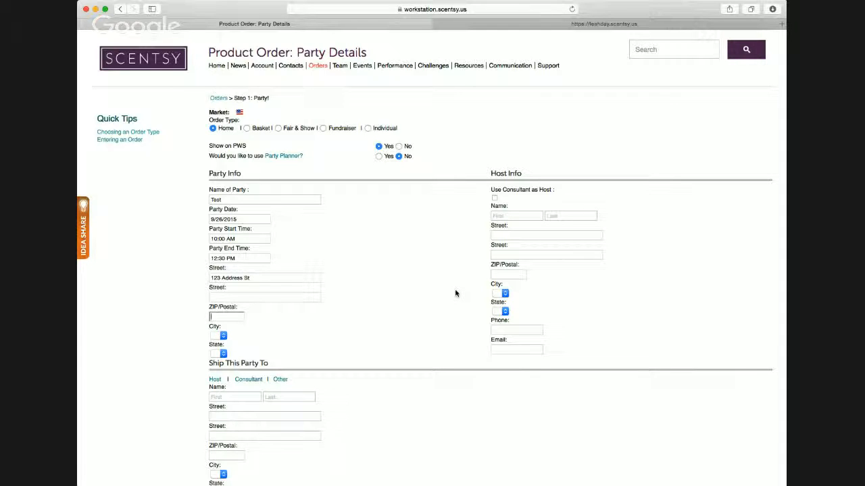
type("45621")
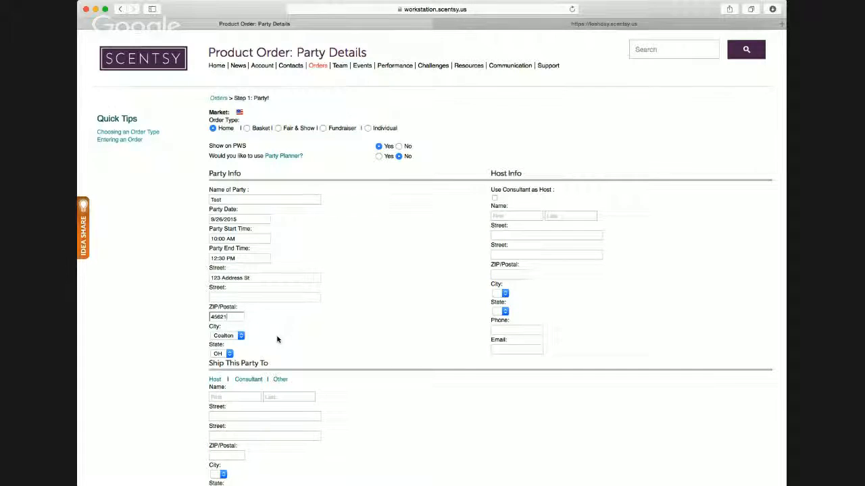
scroll(280, 342, "down", 1)
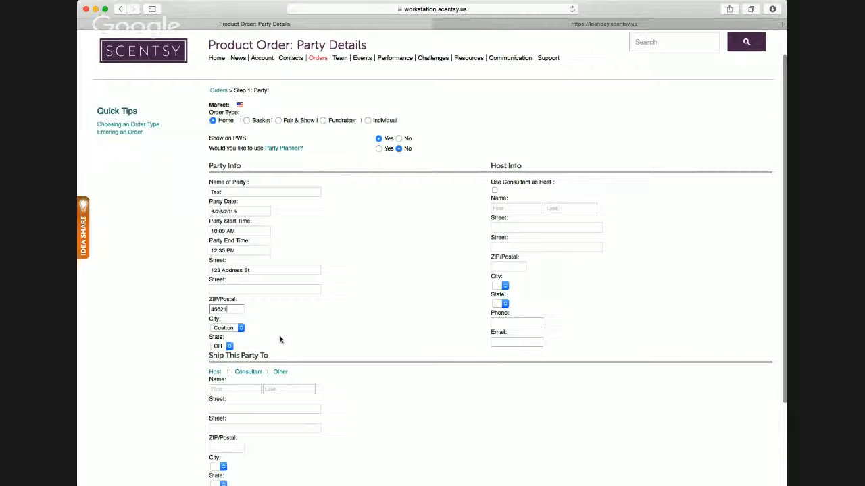
left_click(241, 329)
- Enter the host's first and last name in the host information without using the consultant as host
scroll(264, 331, "up", 2)
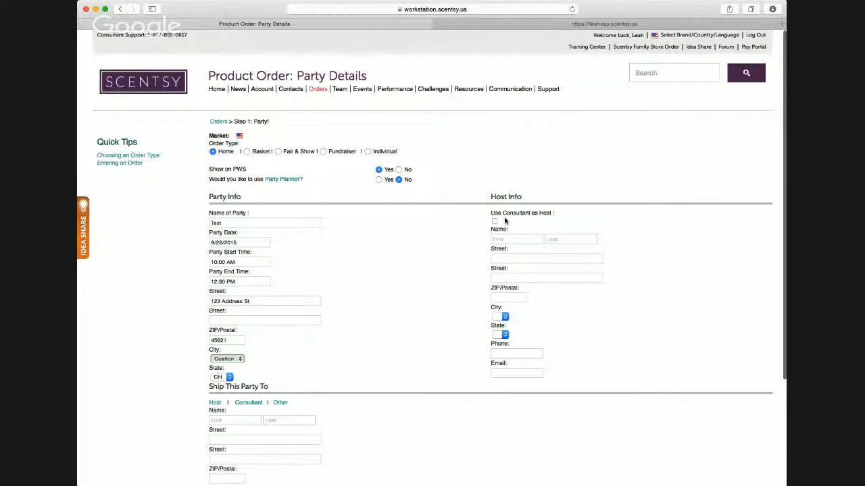
scroll(515, 230, "down", 2)
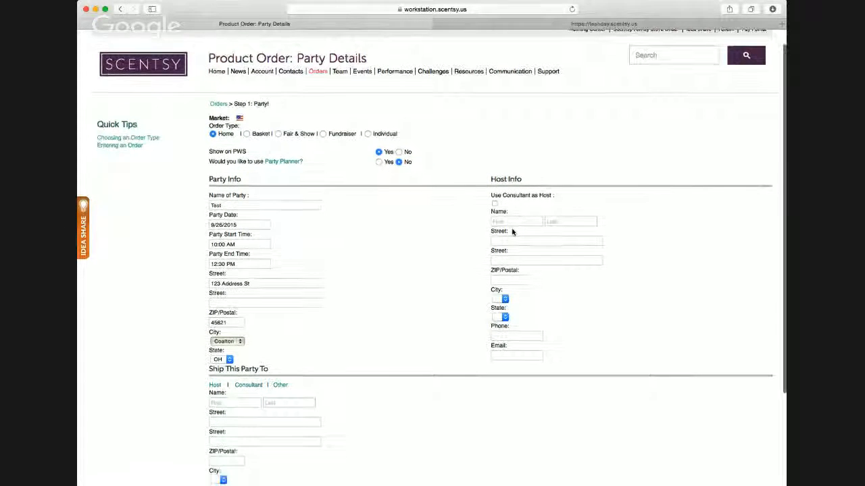
scroll(512, 225, "down", 2)
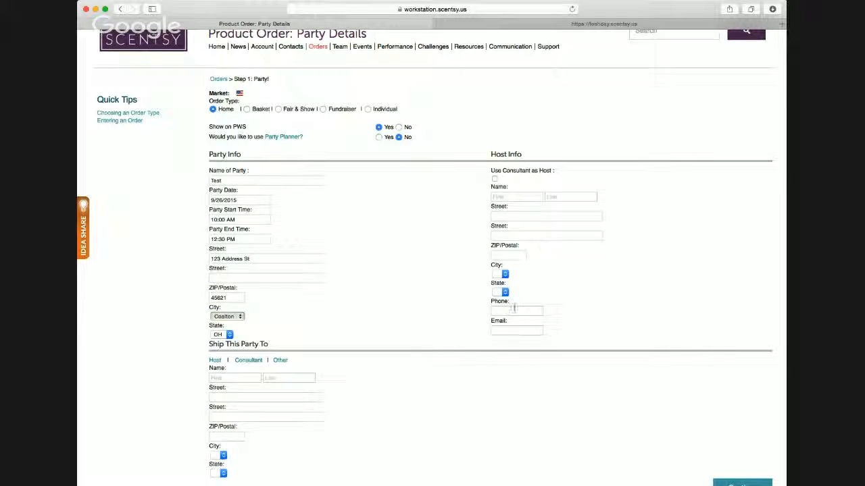
left_click(508, 197)
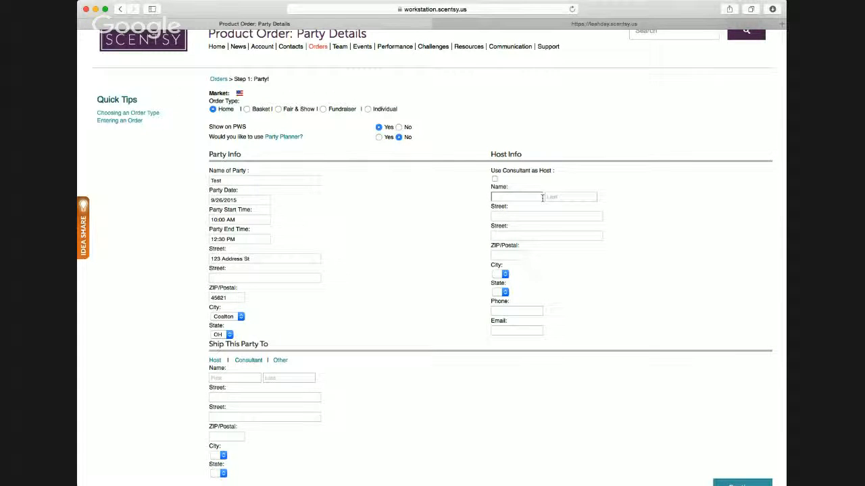
type("Ann")
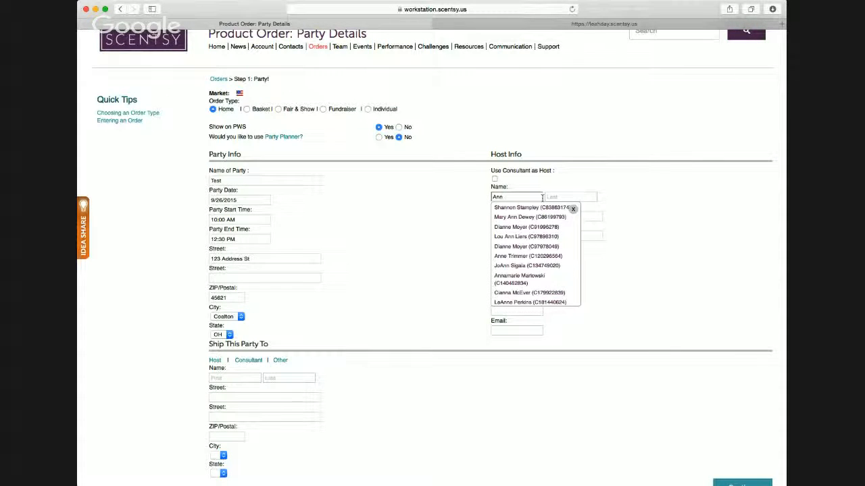
type("ie")
left_click(545, 197)
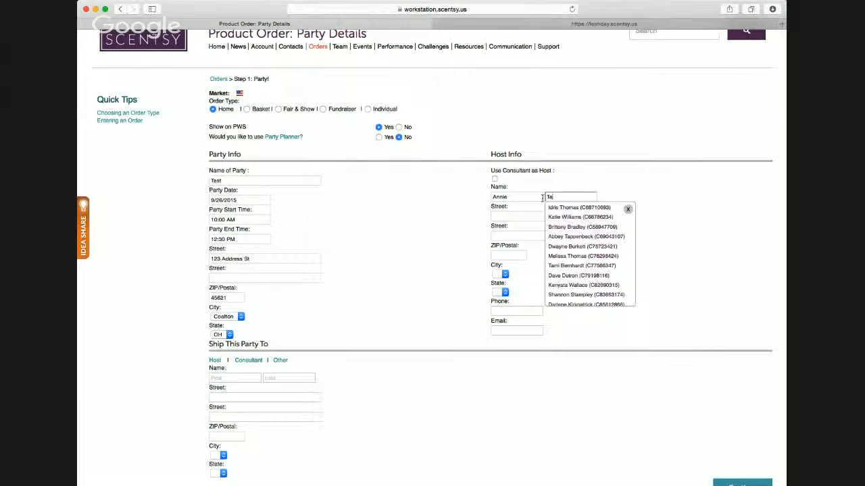
type("m")
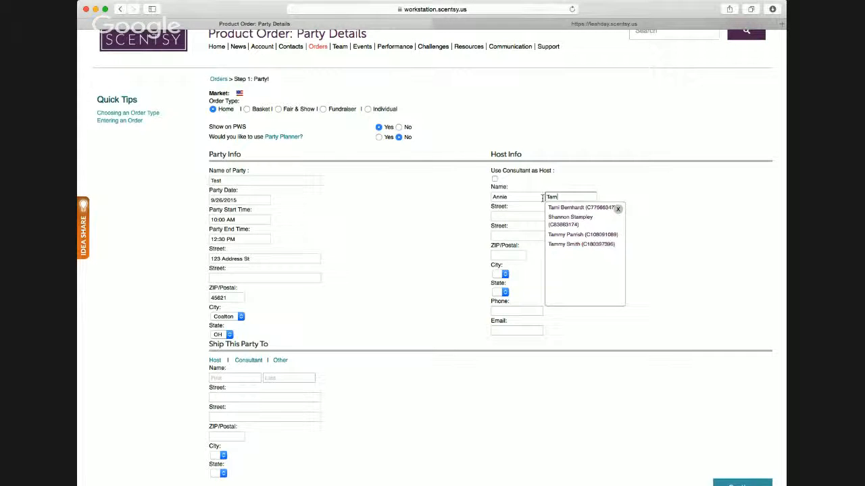
key("Tab")
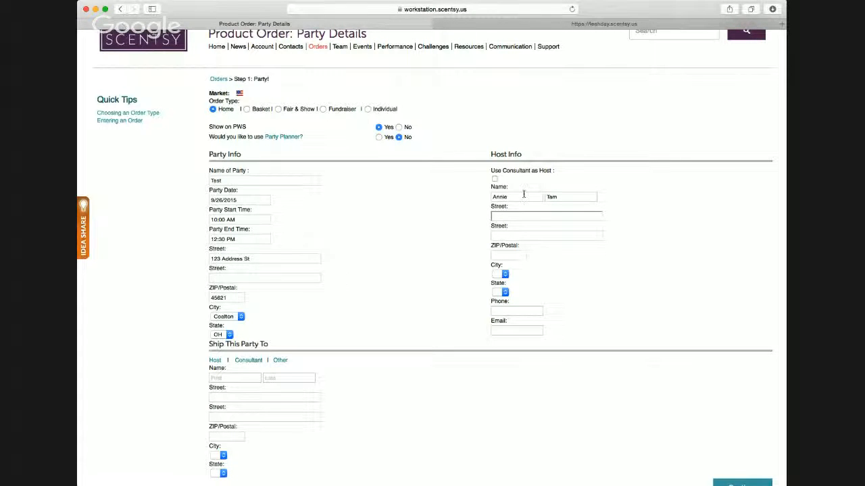
- Look up saved contacts matching the host's first name and dismiss the suggestions without choosing one
left_click(523, 196)
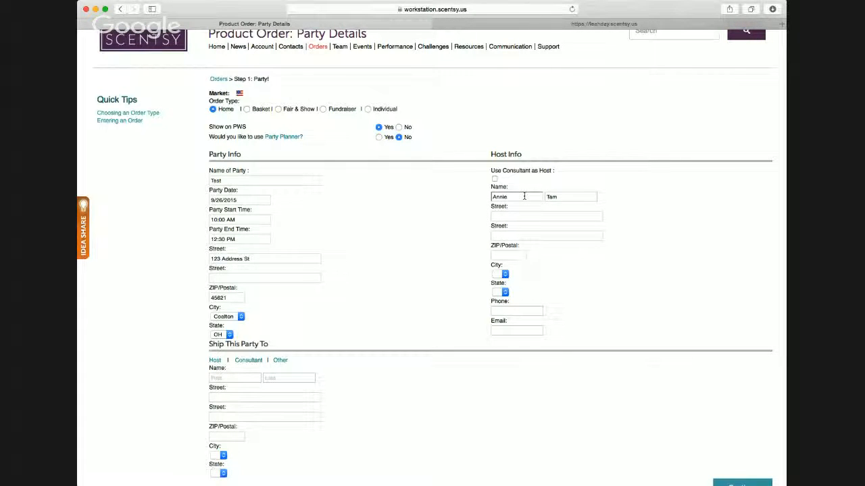
type("e")
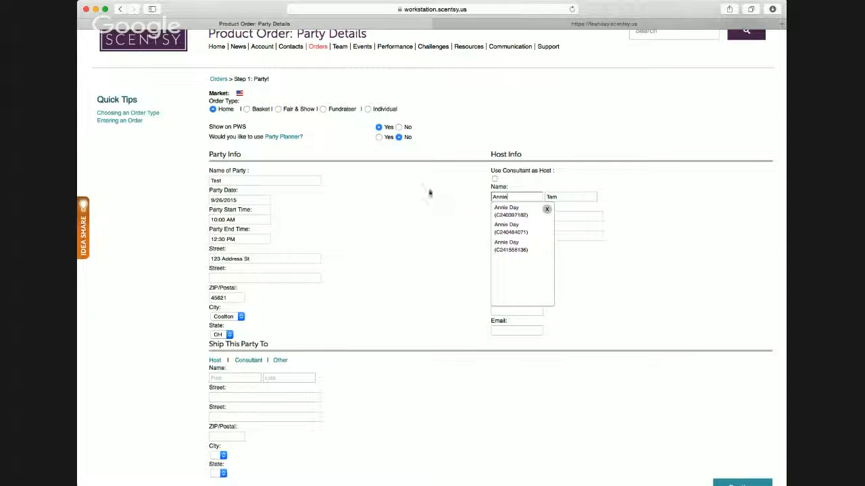
left_click(457, 236)
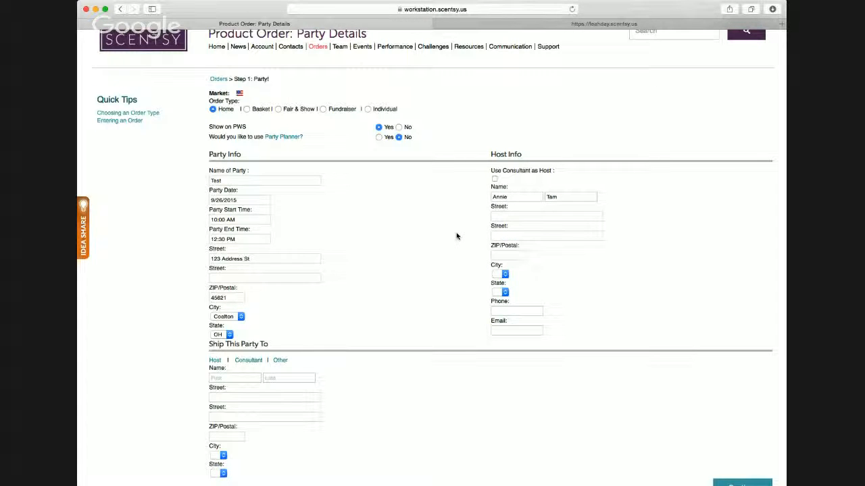
- Fill in the host's street address and ZIP code
left_click(508, 215)
type("123 Address St")
key("Tab")
key("Tab")
type("45621")
key("Tab")
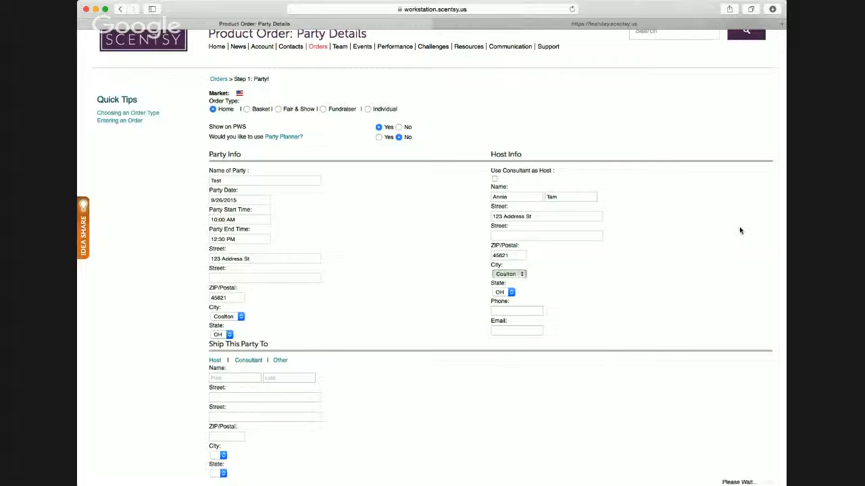
- Fill in the host's phone number and e-mail address
left_click(503, 310)
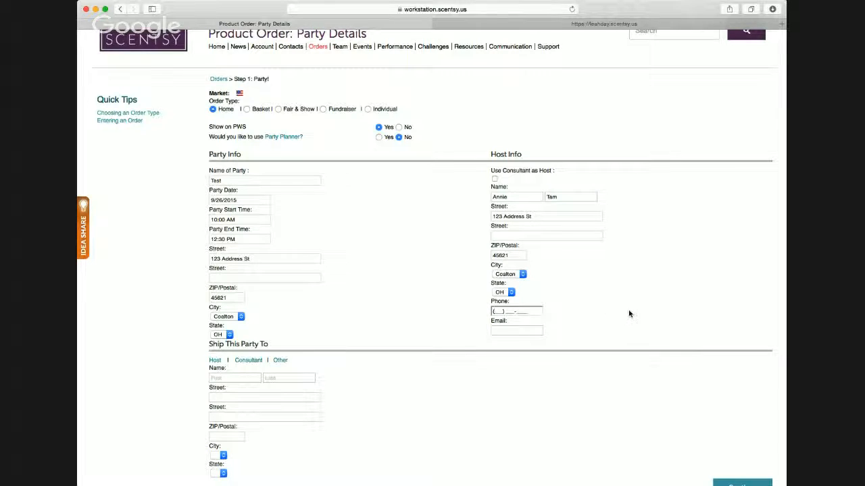
type("55555")
key("Tab")
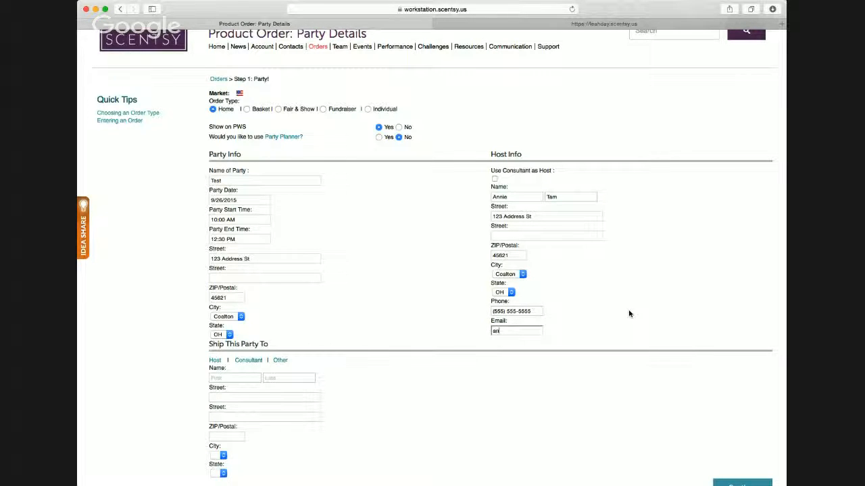
- Set the party to ship to the host and submit the party details
scroll(408, 368, "down", 3)
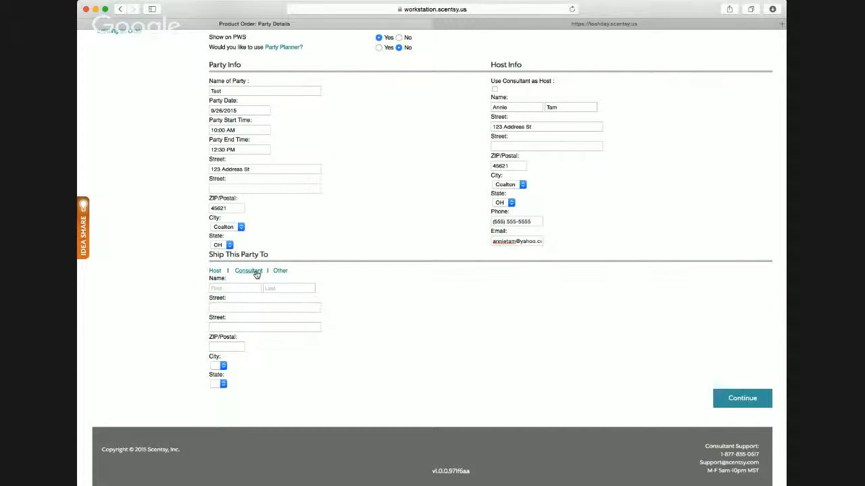
scroll(301, 277, "up", 1)
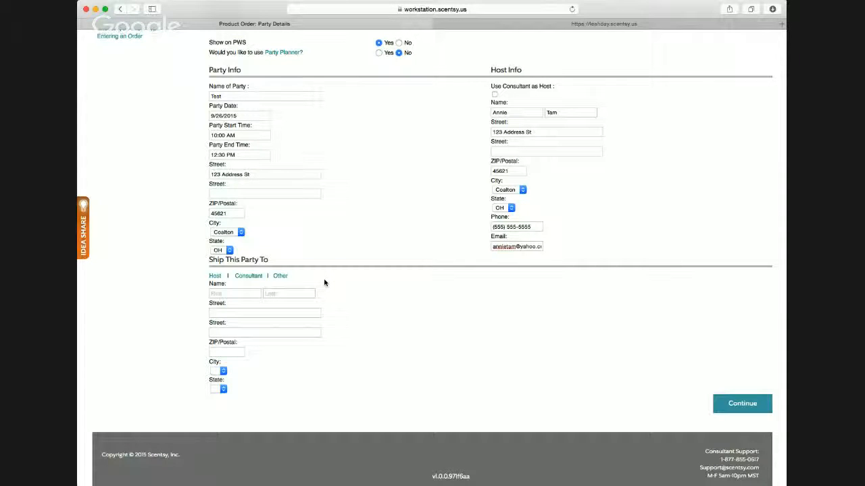
scroll(324, 283, "up", 1)
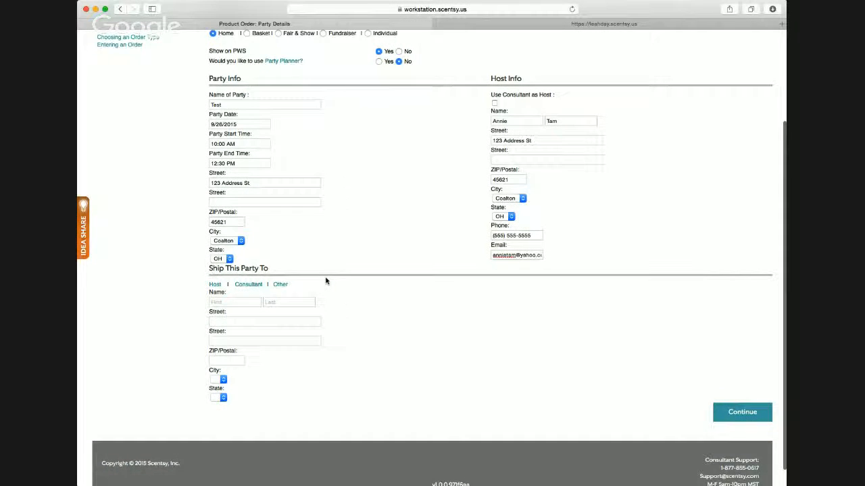
scroll(325, 281, "down", 1)
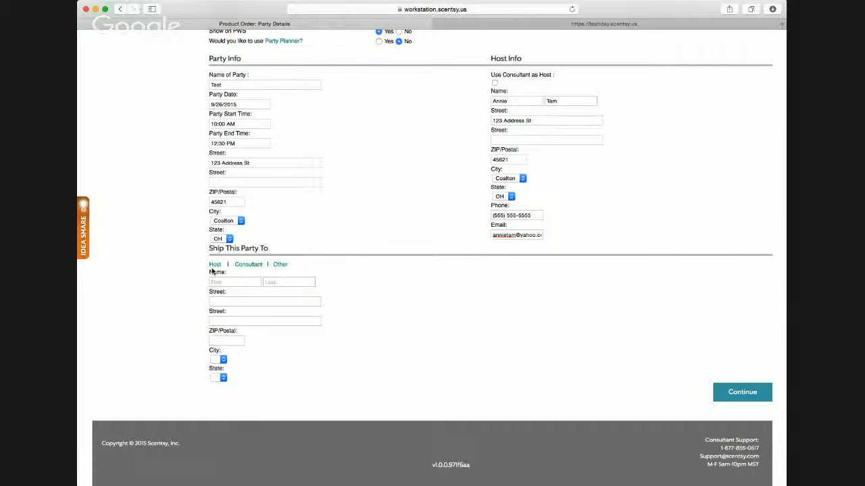
left_click(214, 265)
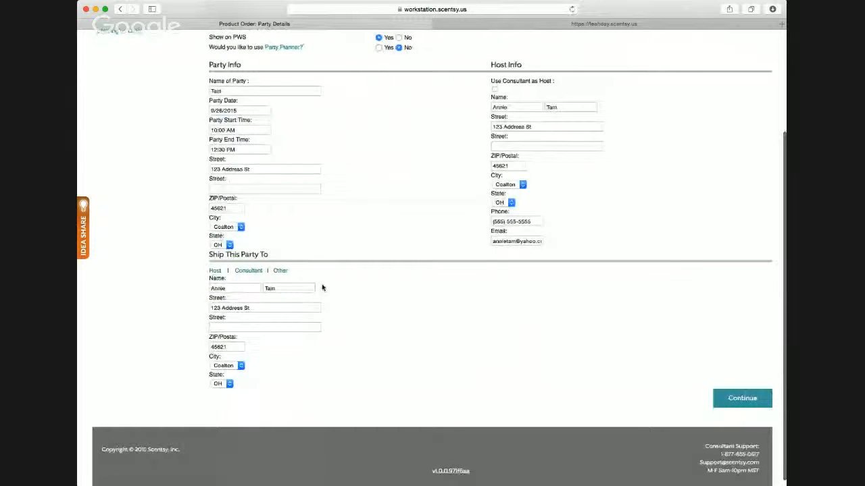
left_click(742, 400)
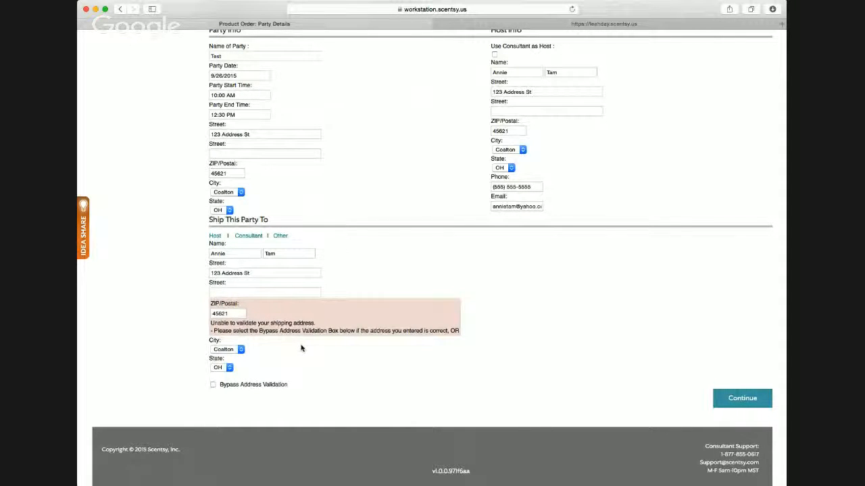
- Bypass address validation for the shipping address and continue to the guest details
scroll(301, 348, "up", 4)
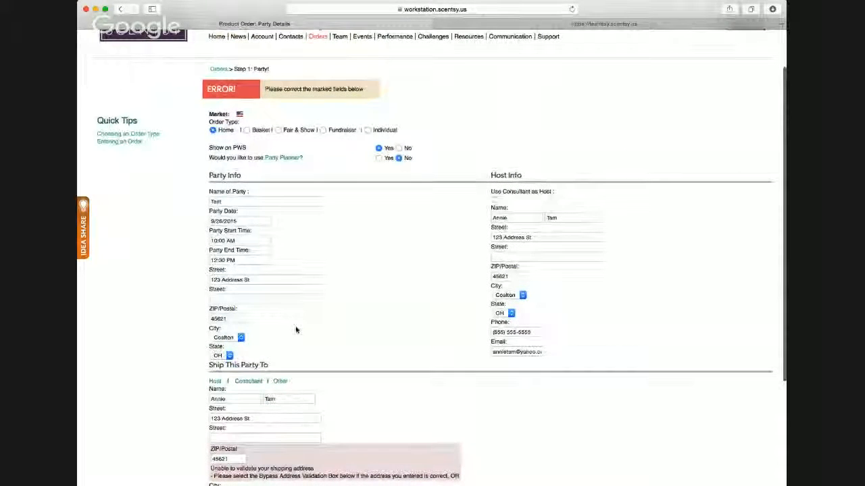
scroll(295, 330, "down", 3)
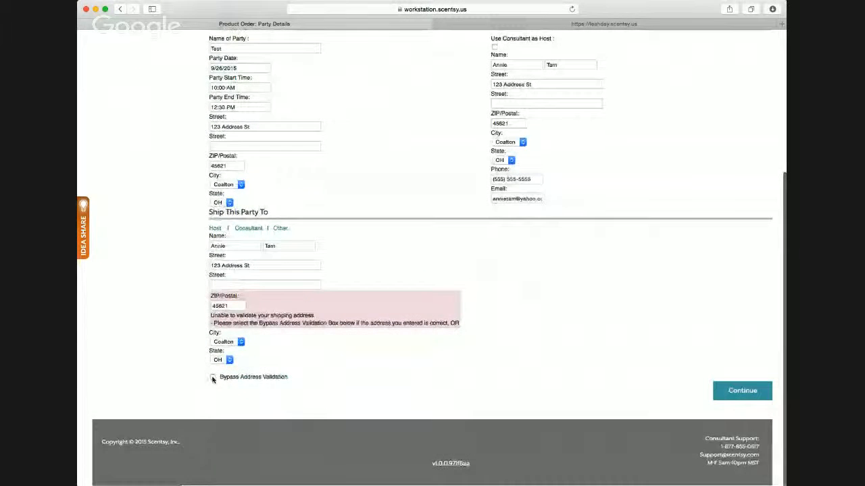
left_click(213, 378)
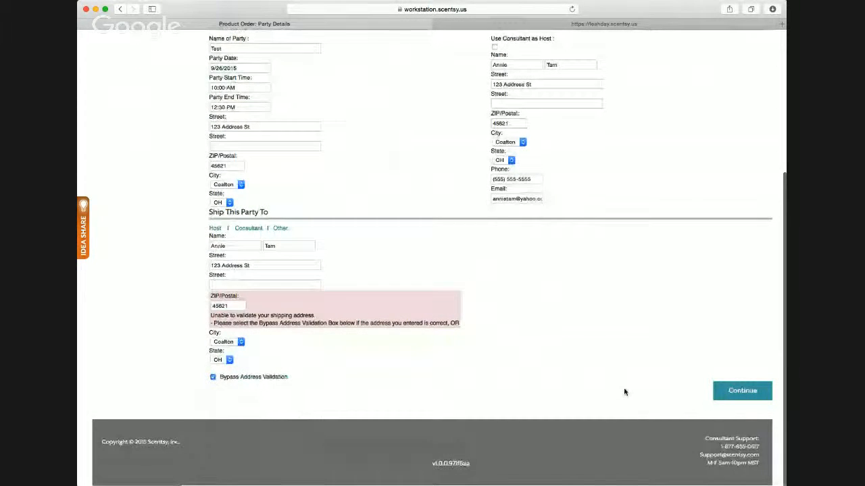
left_click(753, 392)
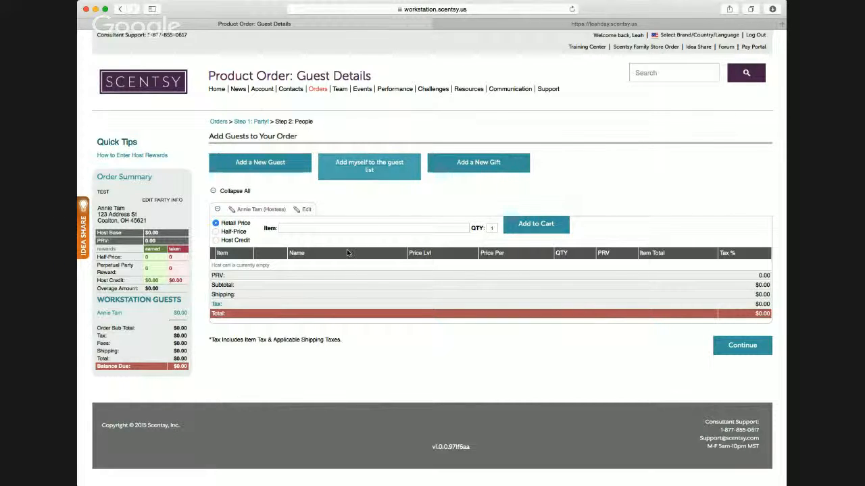
- Start adding a new guest to the order and subscribe the guest to the newsletter
left_click(264, 163)
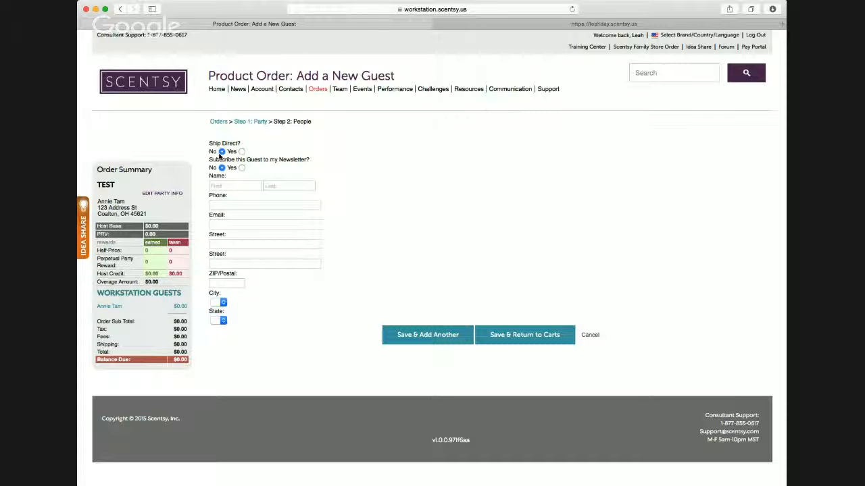
left_click(242, 168)
left_click(222, 167)
left_click(241, 168)
- Enter the new guest's first name, last name and phone number
left_click(234, 185)
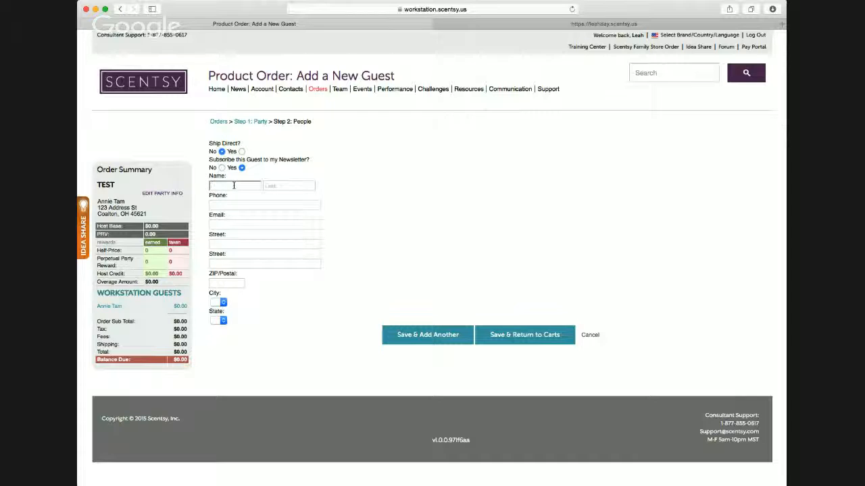
type("pam")
key("Tab")
key("Tab")
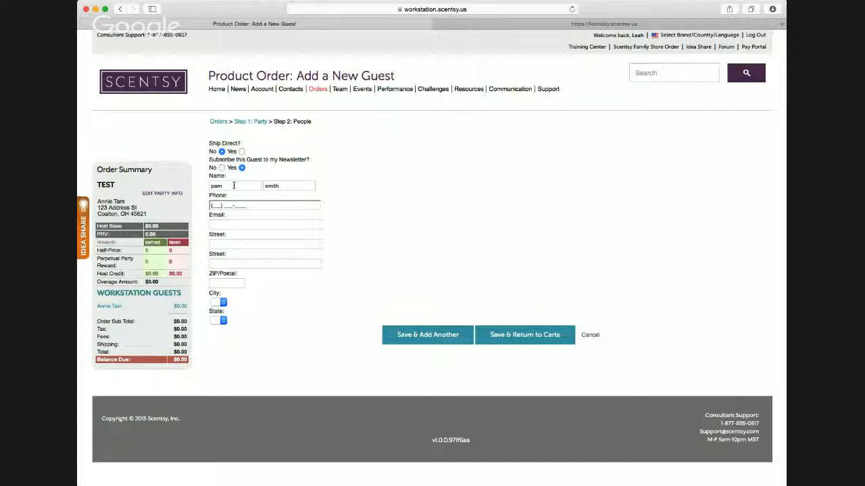
type("1111111111")
key("Tab")
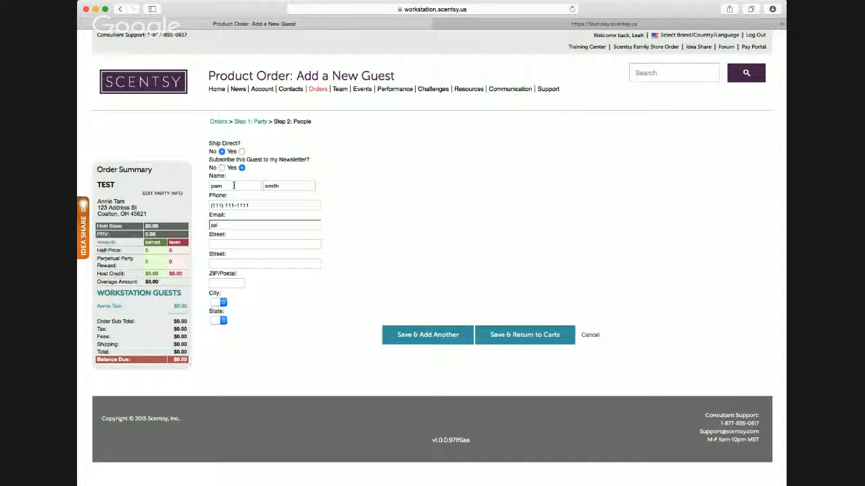
- Enter the new guest's e-mail address, leave the address blank, and save the guest, returning to the carts
key("Tab")
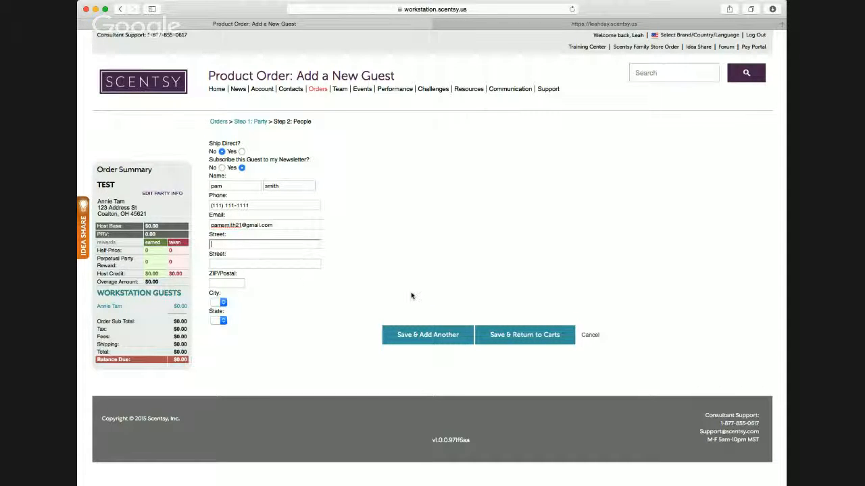
left_click(531, 338)
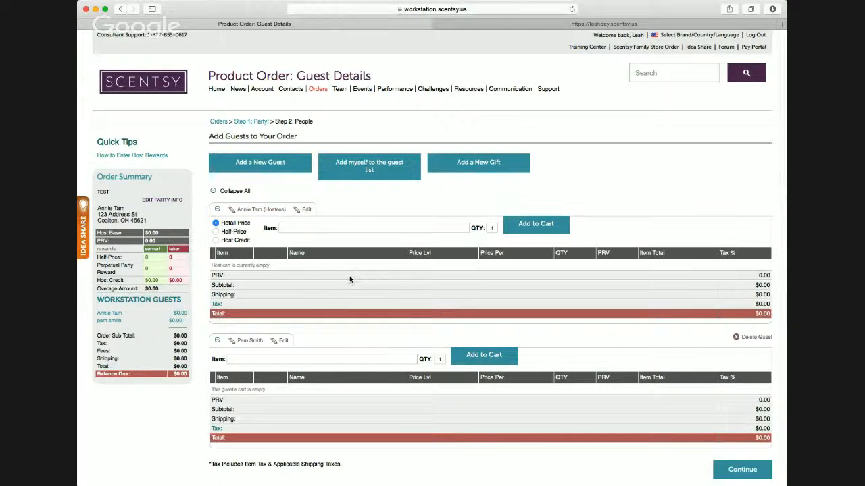
scroll(351, 280, "down", 1)
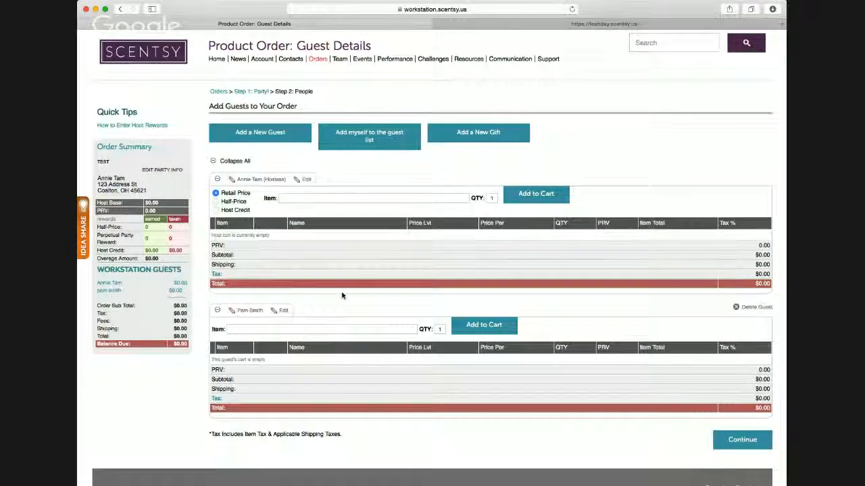
scroll(342, 295, "down", 2)
scroll(342, 295, "up", 2)
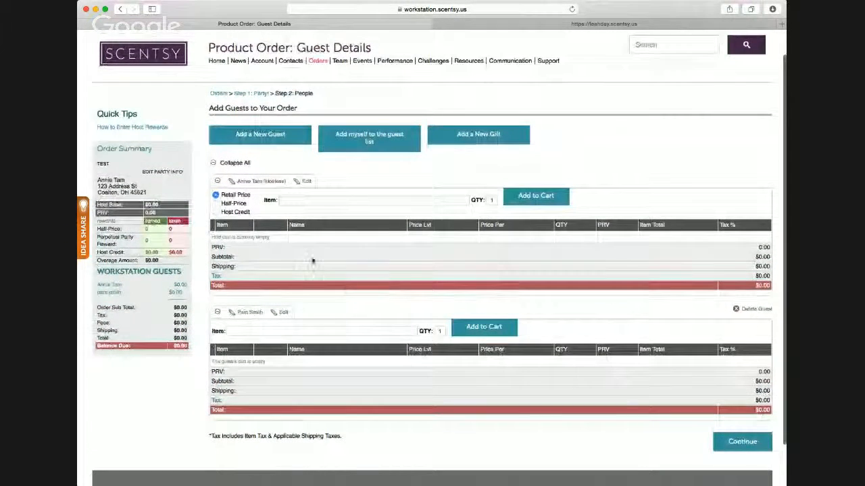
scroll(302, 255, "down", 1)
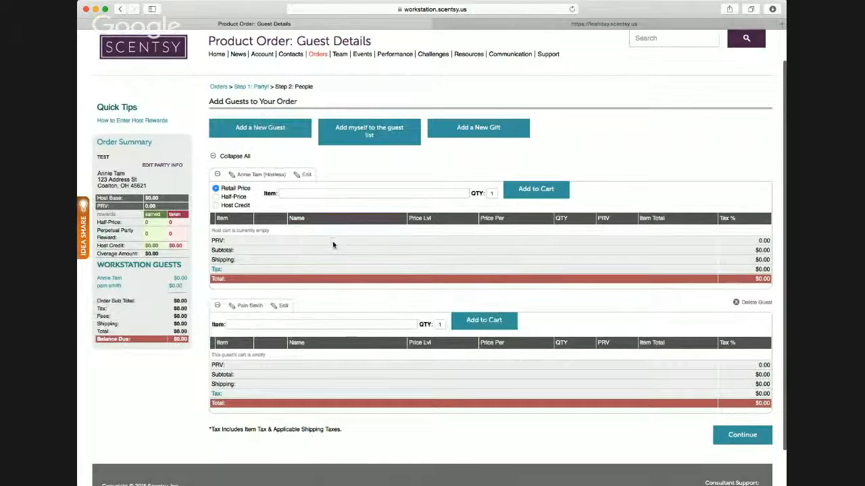
scroll(334, 245, "up", 2)
- Search the new guest's cart for "diff" and add one Evolve Scentsy Diffuser (34540) to that cart
scroll(336, 247, "down", 4)
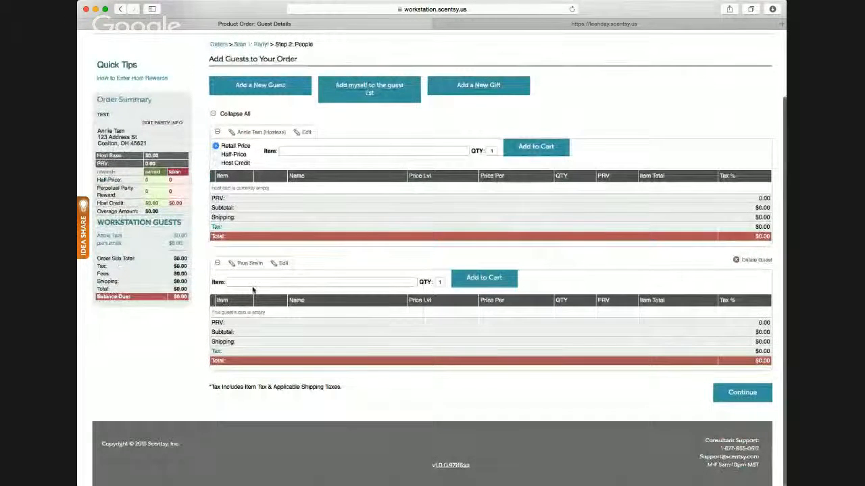
left_click(286, 283)
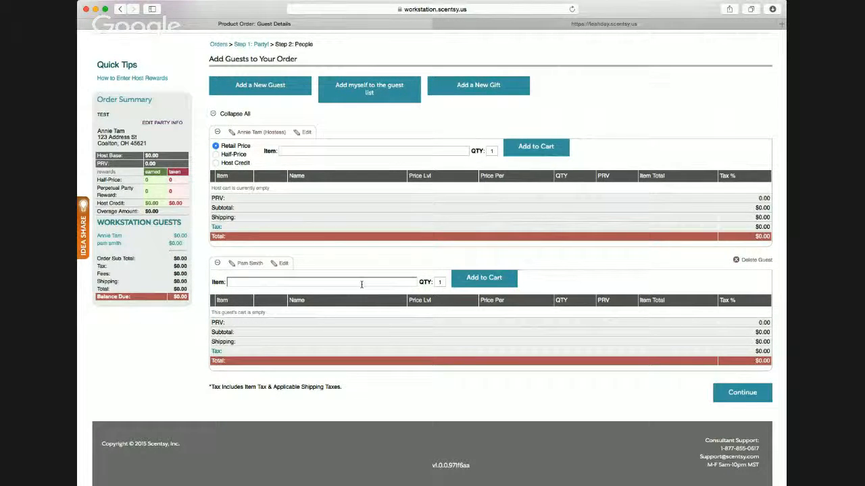
type("ff")
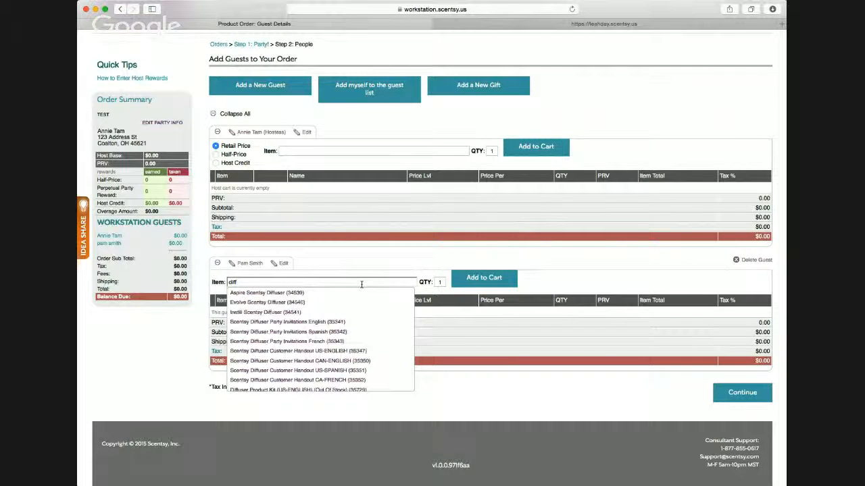
key("Down")
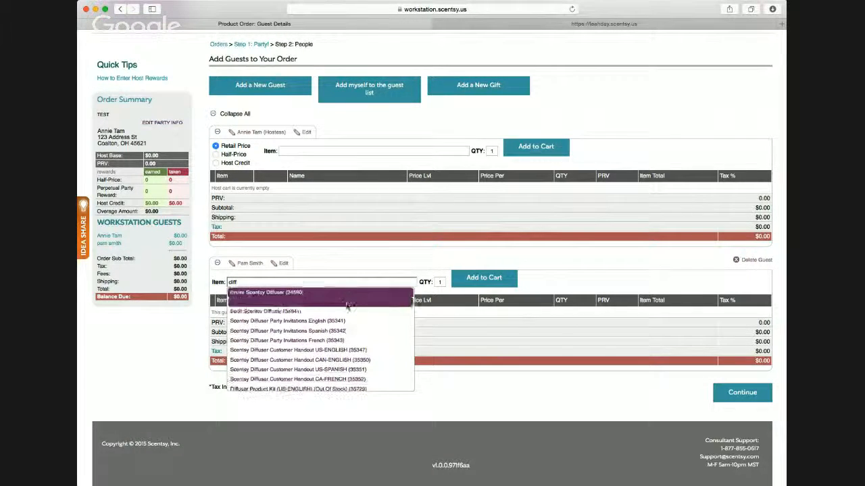
key("Down")
key("Down")
key("Down")
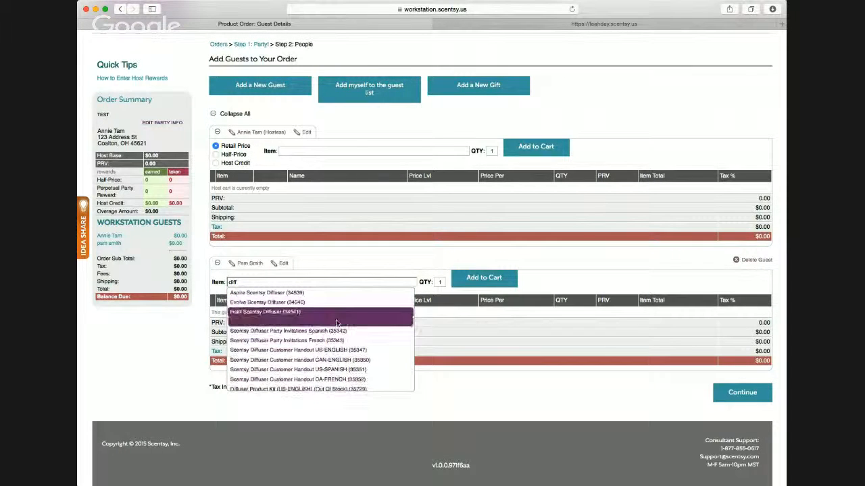
scroll(356, 365, "down", 1)
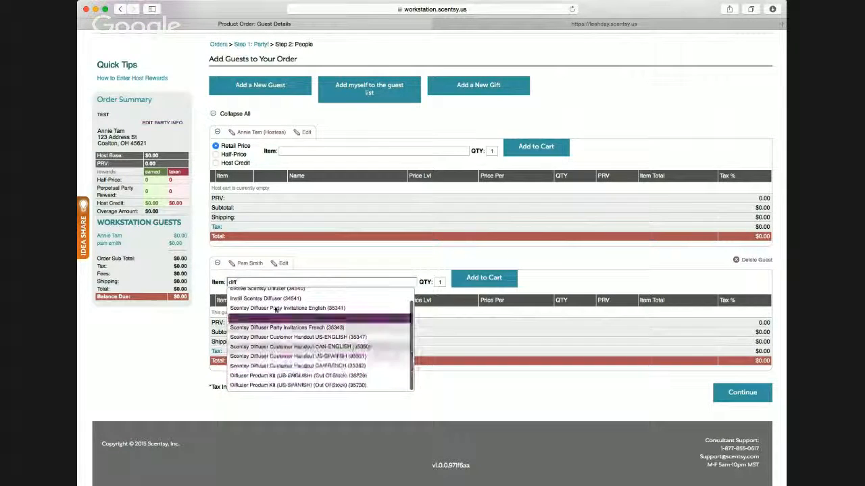
scroll(279, 310, "up", 1)
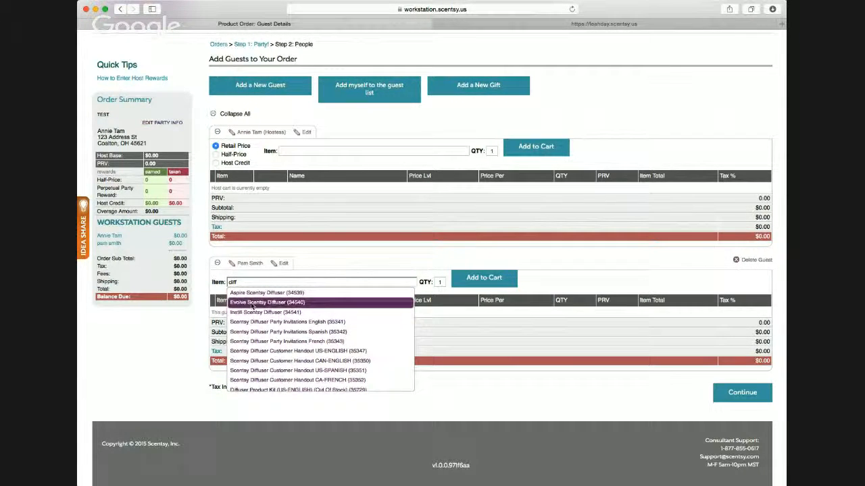
left_click(252, 302)
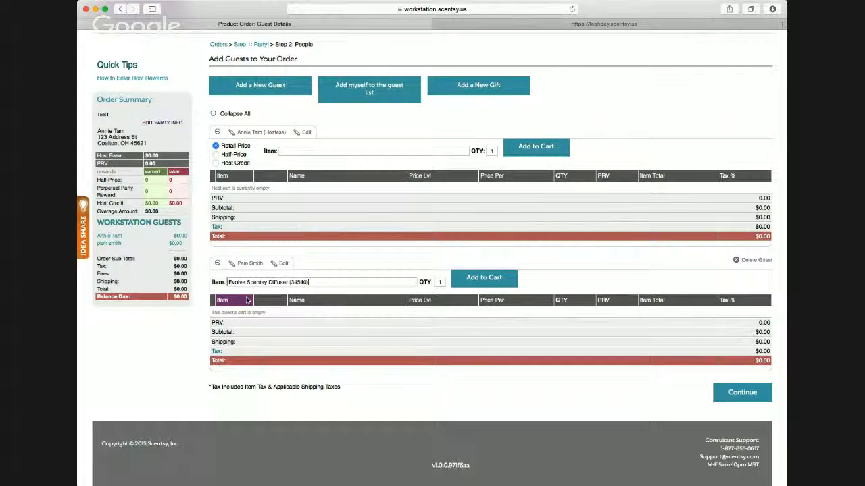
left_click(483, 283)
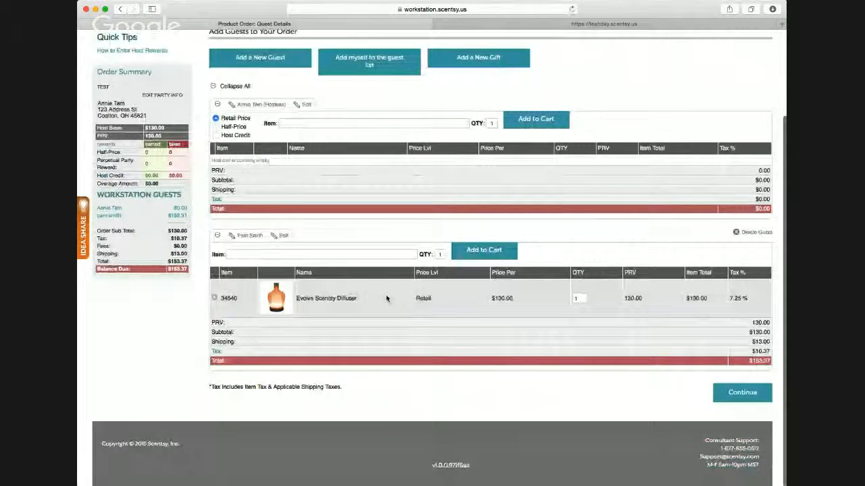
- Search for "oil" and add one Vanilla Cinnamon Clove 100% Natural Oil (34448) to the guest's cart
scroll(371, 278, "up", 2)
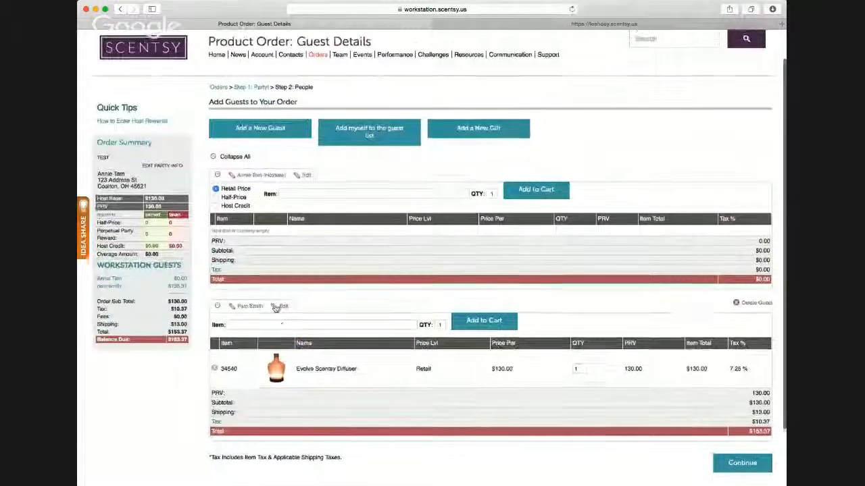
scroll(575, 345, "down", 2)
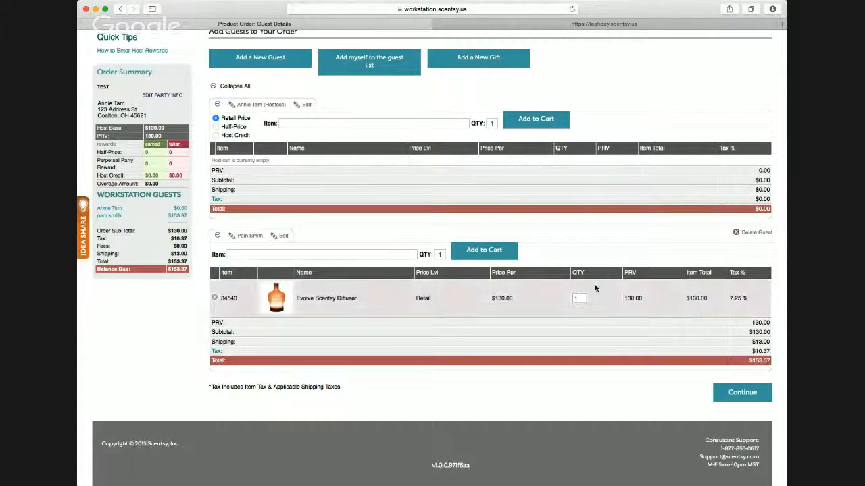
left_click(363, 252)
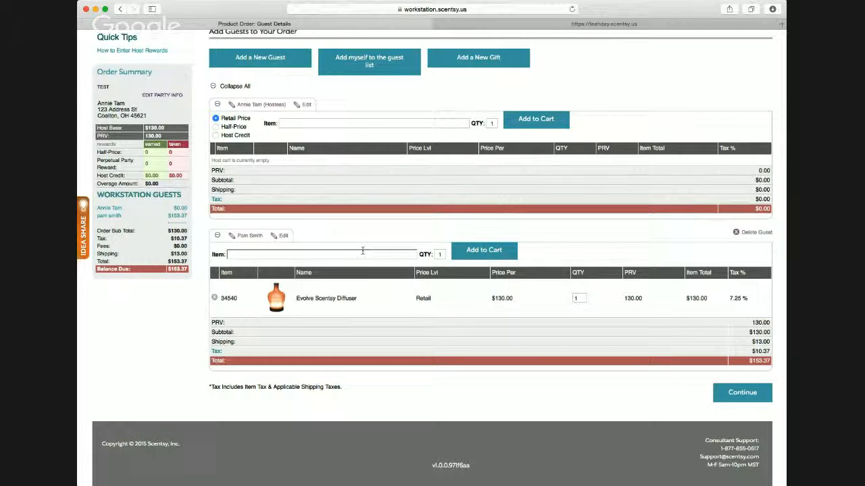
type("oil")
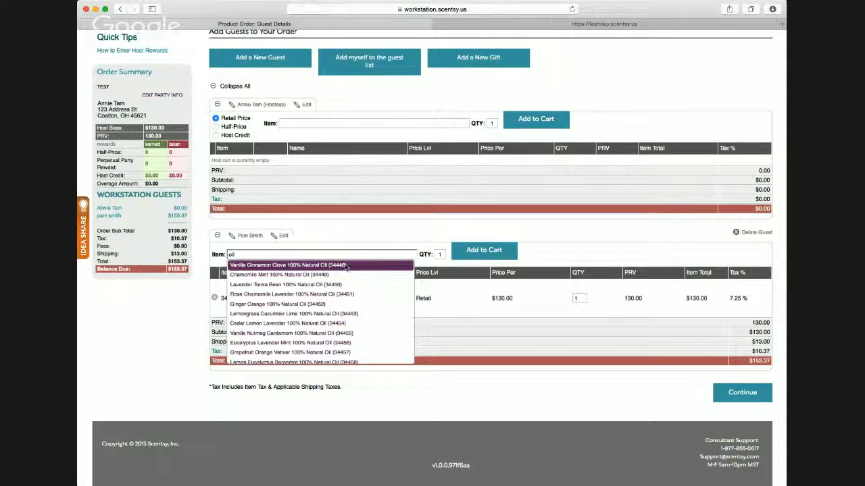
left_click(345, 266)
left_click(487, 251)
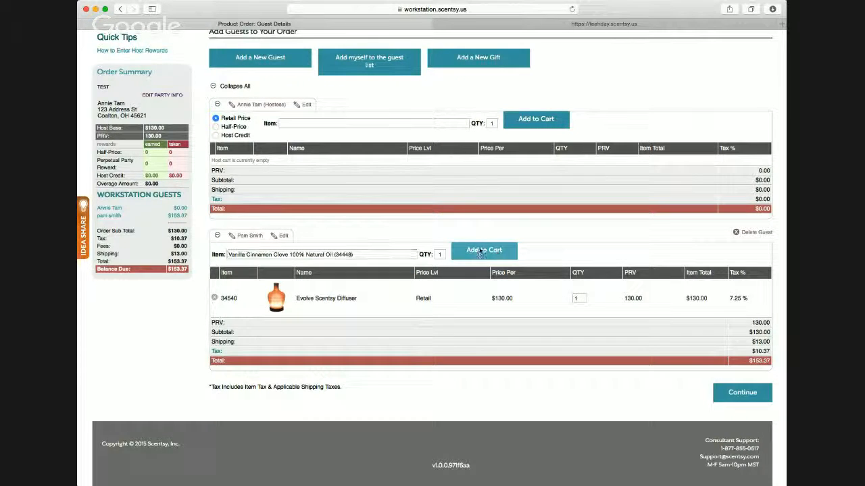
scroll(348, 287, "down", 10)
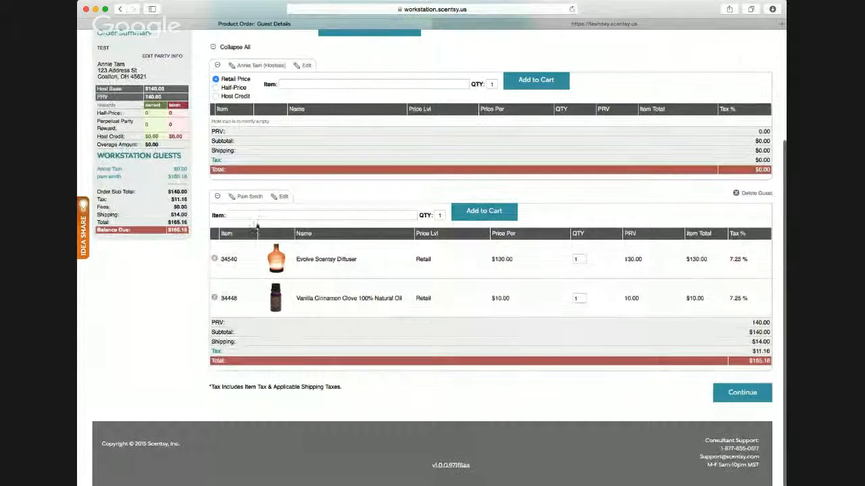
- Search for "mp-6" and add the 6 Scentsy Bars multi-pack (MP-6PK) to the guest's cart
left_click(291, 215)
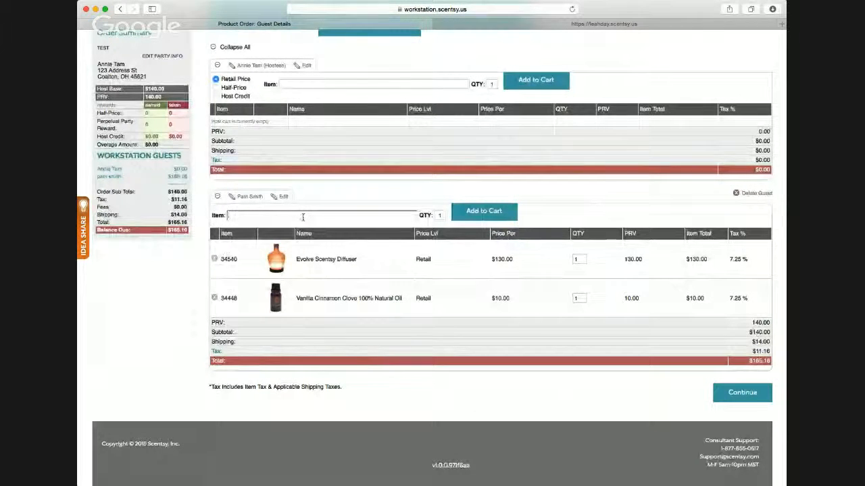
type("six")
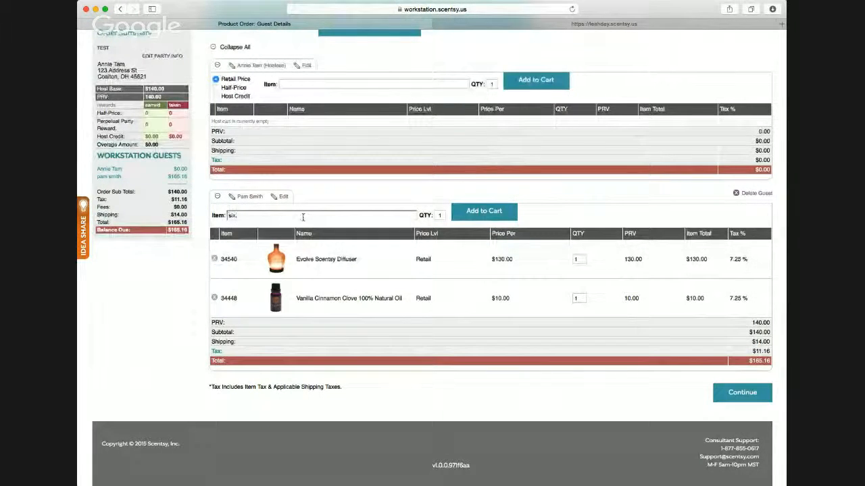
key("BackSpace")
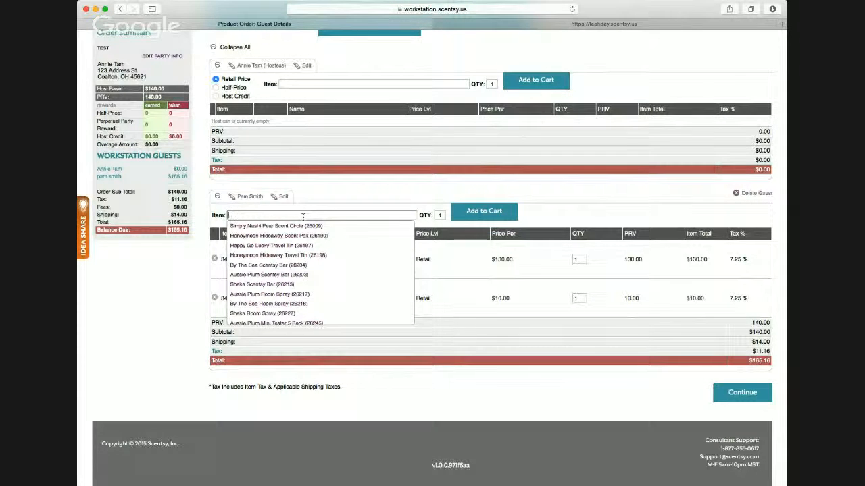
type("imp")
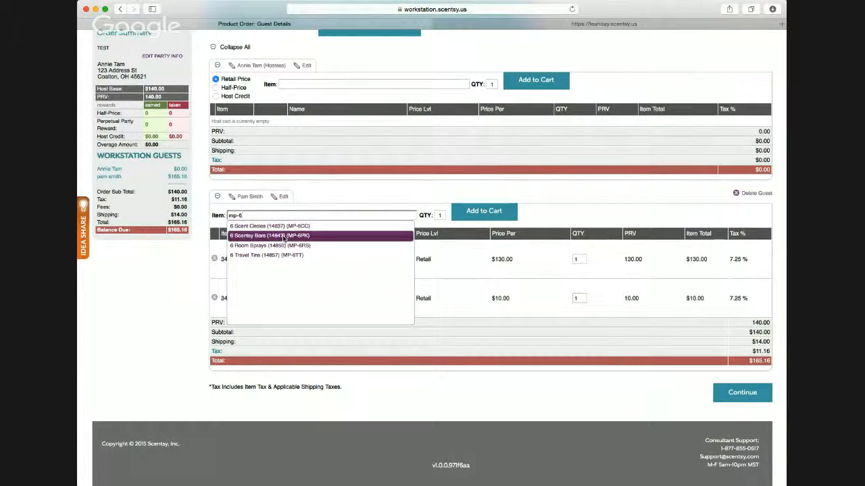
left_click(284, 235)
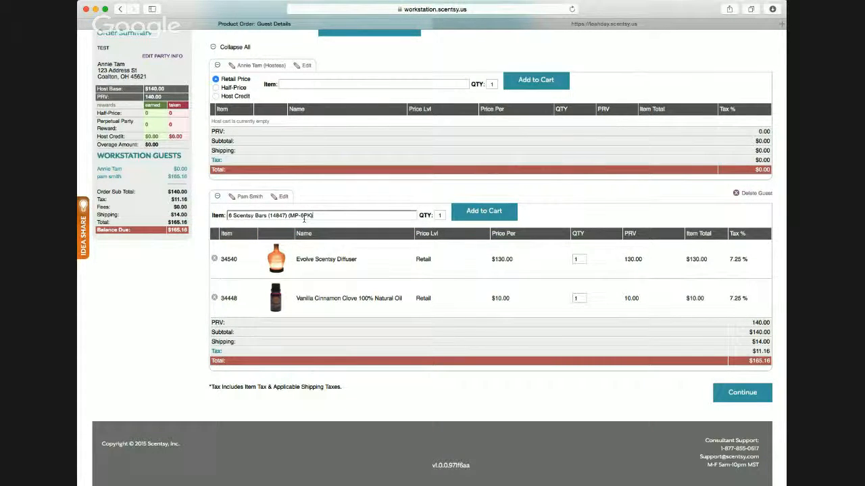
left_click(459, 217)
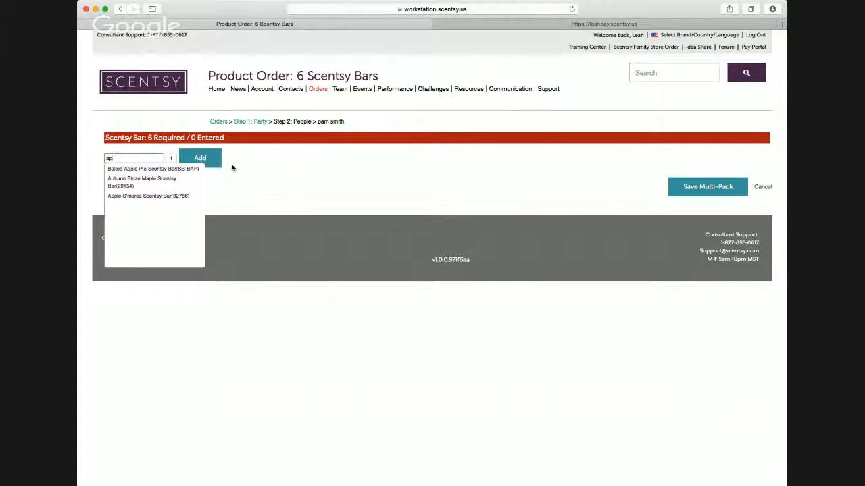
- Put one Baked Apple Pie and one Apple S'mores Scentsy Bar into the multi-pack
key("Down")
key("Tab")
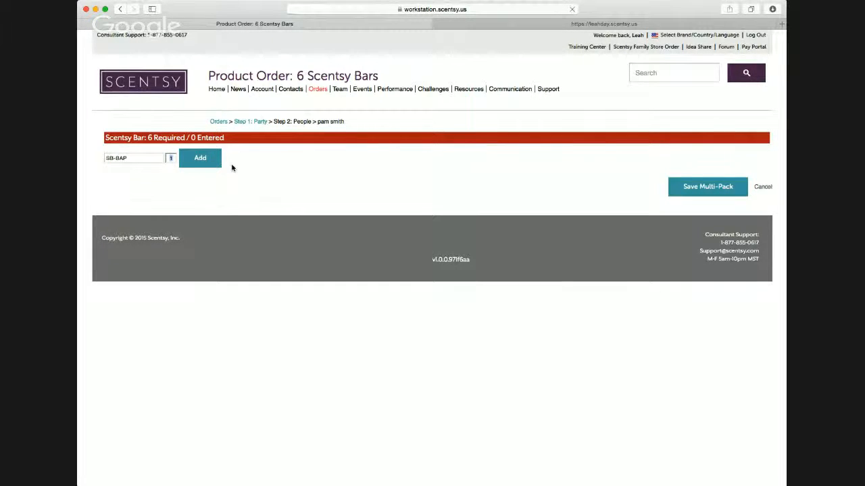
key("Return")
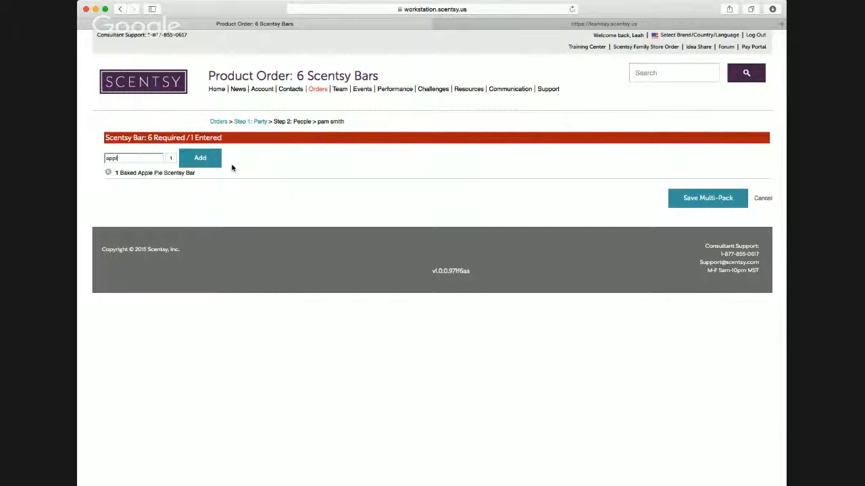
key("Down")
key("Tab")
key("Return")
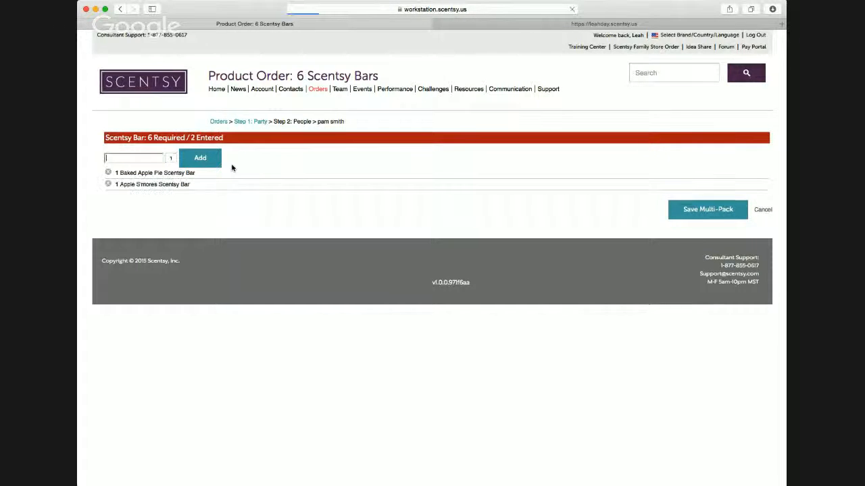
- Search the multi-pack's bars for "ba" and add one By The Sea Scentsy Bar (26204)
type("ba")
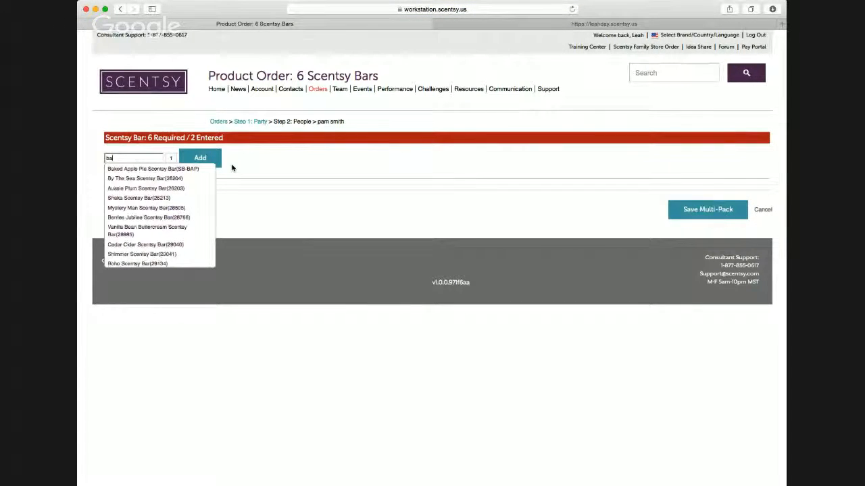
key("Down")
key("Down")
key("Tab")
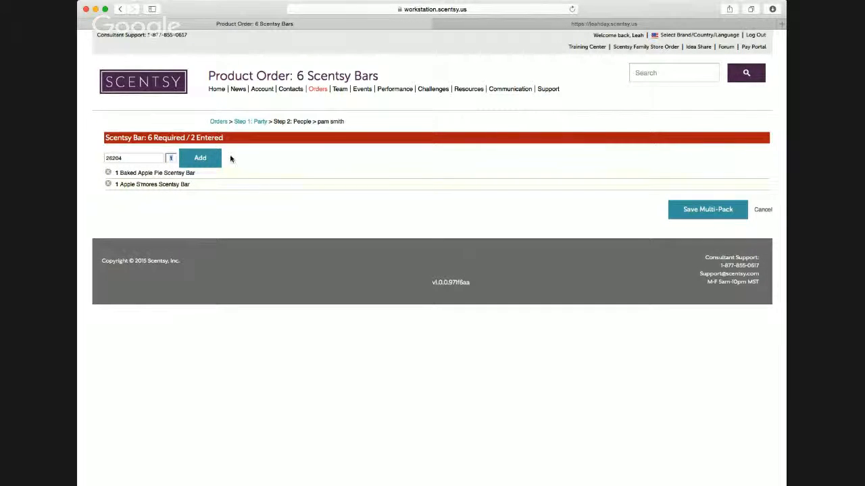
left_click(214, 163)
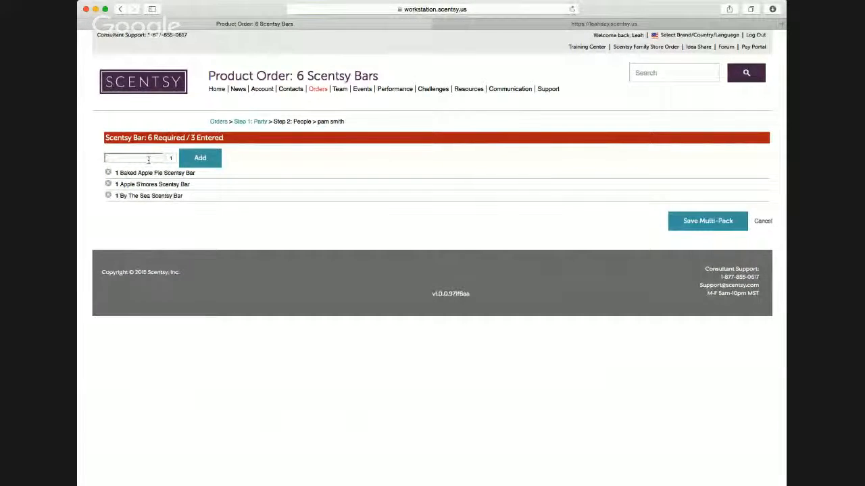
- Search the bars for "hon" and add one Honeymoon Hideaway Scentsy Bar (SB-HDY) to the multi-pack
type("hon")
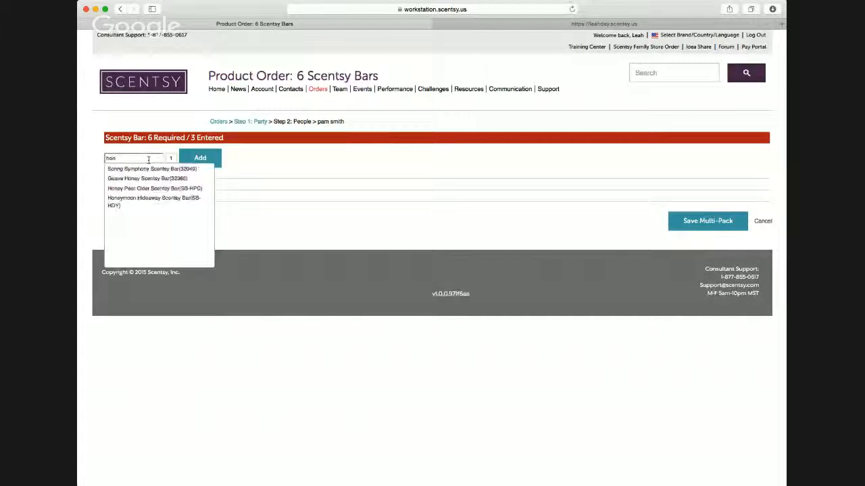
key("Down")
key("Down")
key("Down")
key("Down")
key("Tab")
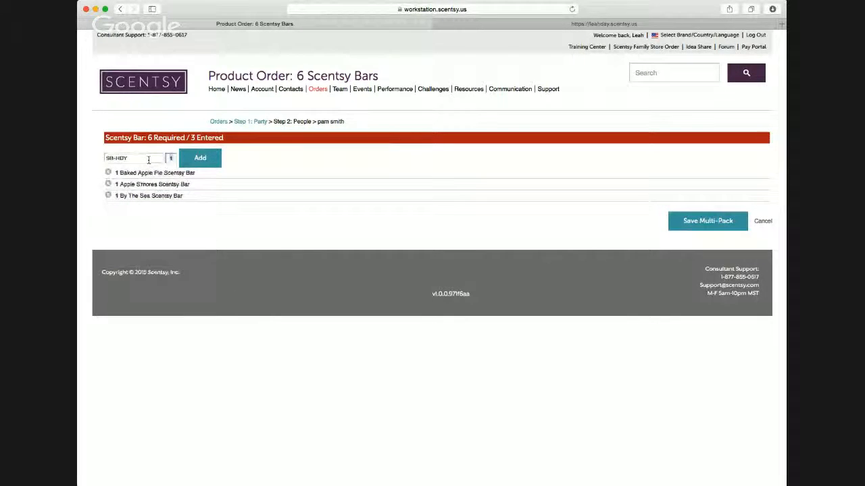
key("Return")
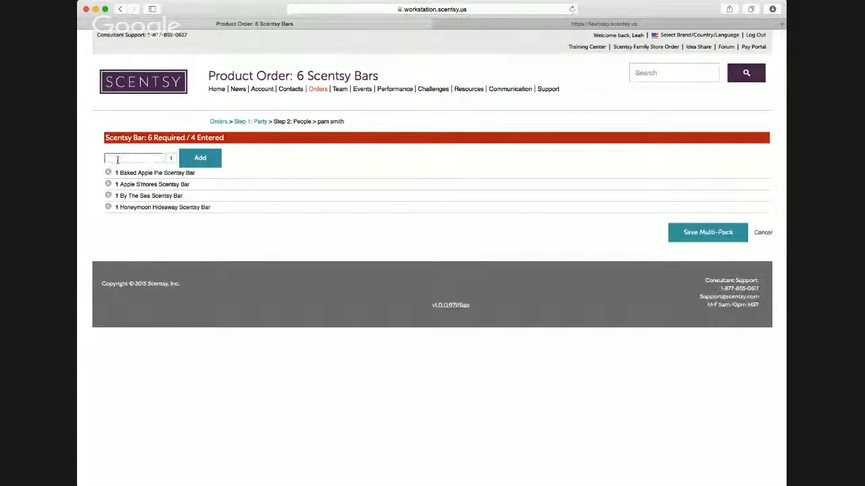
- Fill the multi-pack's last two places with one Welcome Home and one Thunderstorm Scentsy Bar
type("welcom")
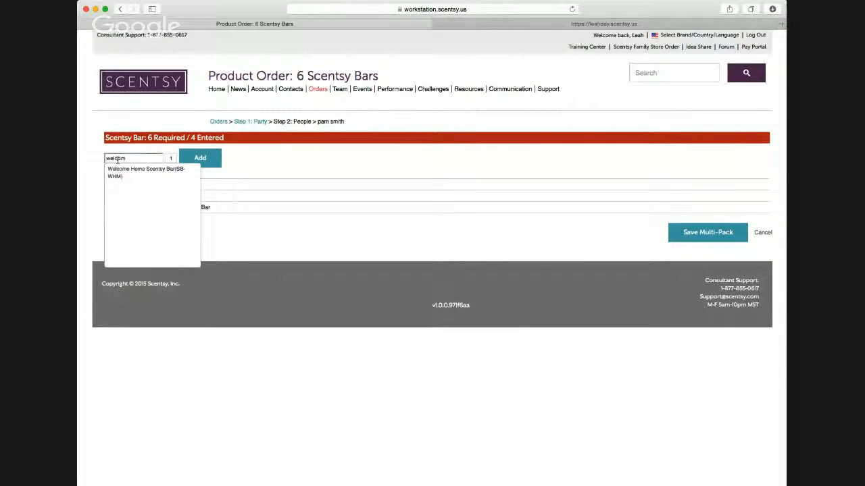
key("Down")
key("Tab")
key("Return")
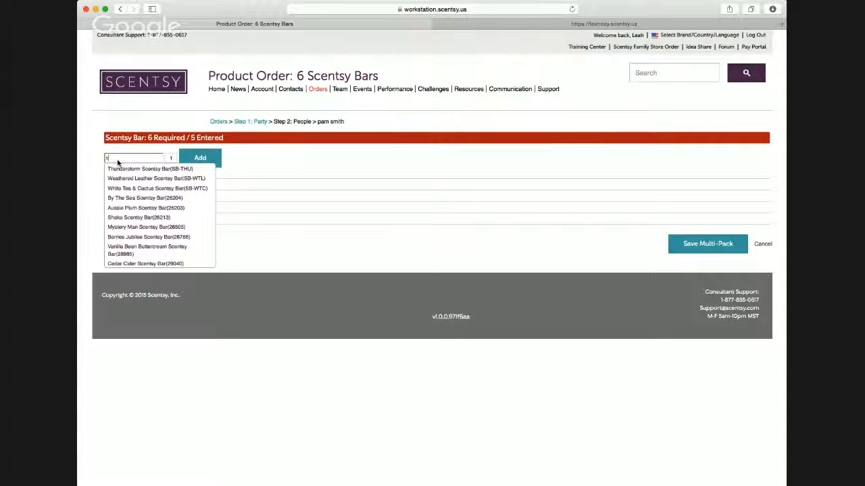
type("t")
key("Down")
key("Tab")
key("Return")
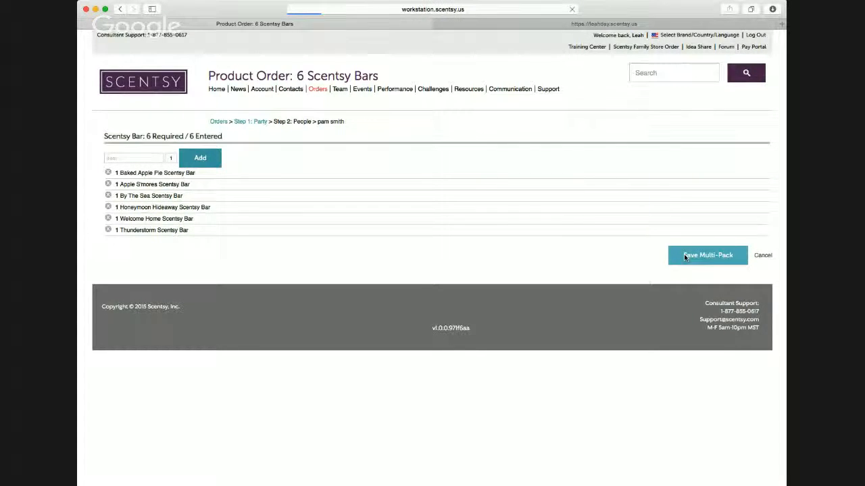
- Search the hostess's items for "oil" and add one Rose Chamomile Lavender 100% Natural Oil (34451) to her cart at retail price
scroll(633, 254, "down", 10)
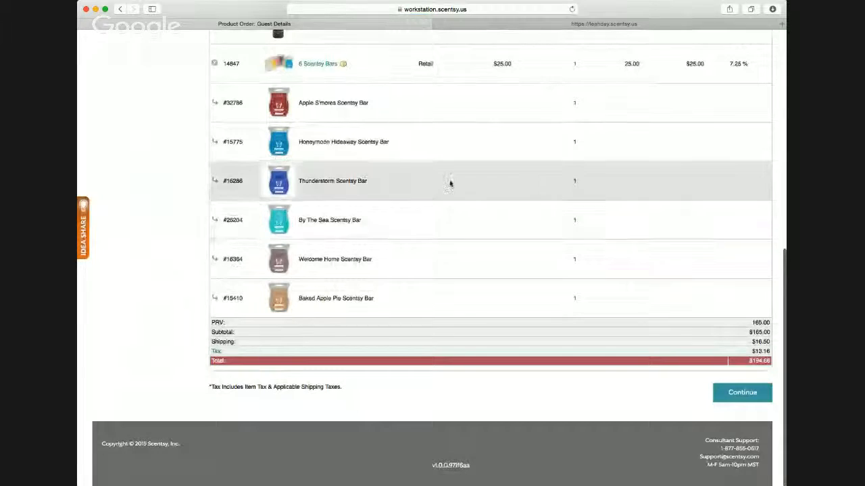
scroll(450, 184, "up", 3)
scroll(419, 108, "up", 1)
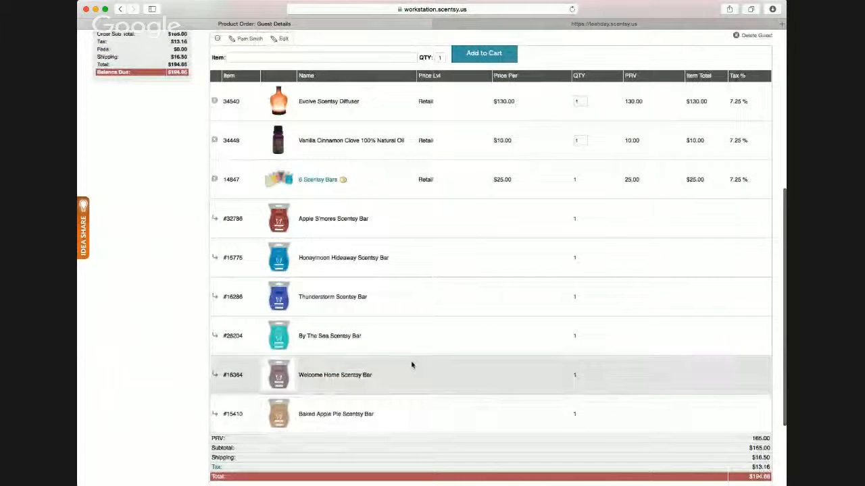
scroll(524, 409, "down", 1)
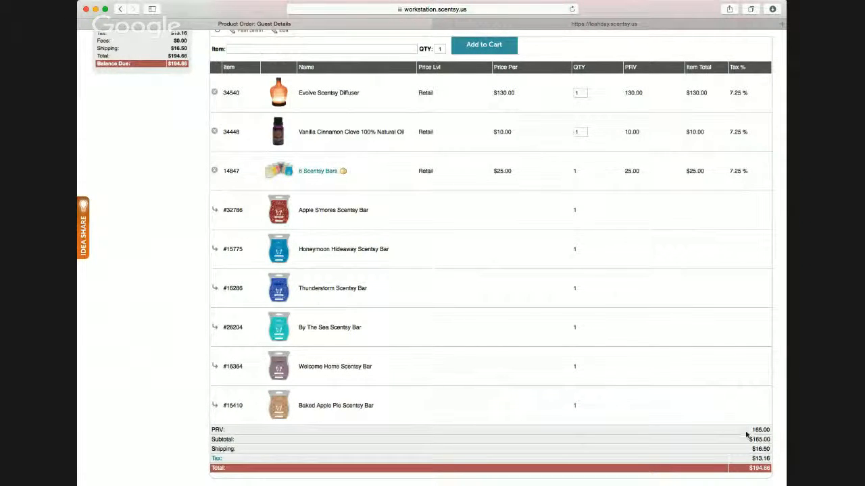
scroll(672, 423, "up", 3)
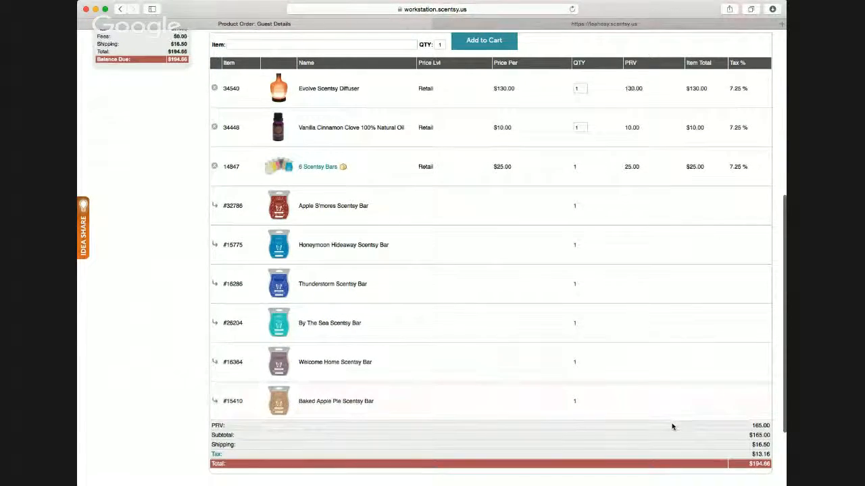
scroll(673, 423, "up", 6)
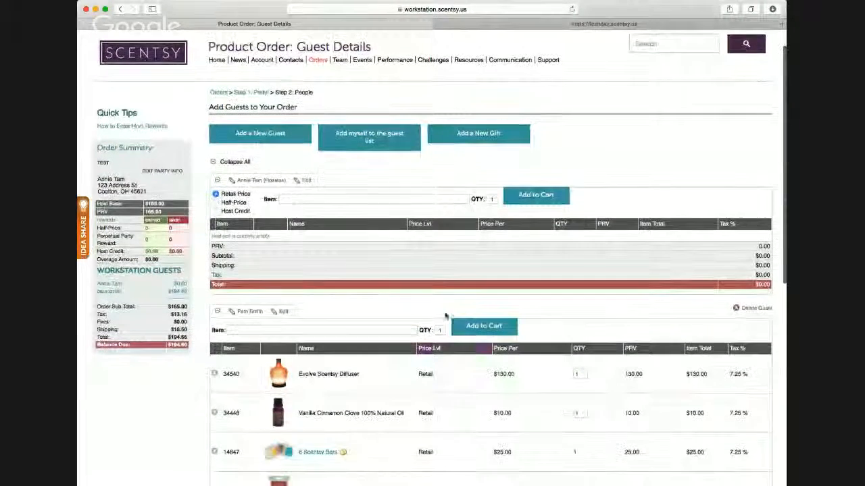
left_click(312, 199)
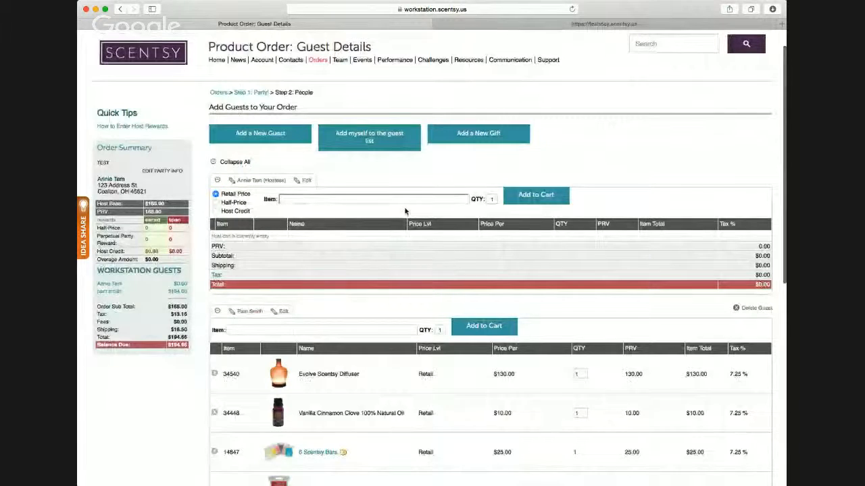
type("oil")
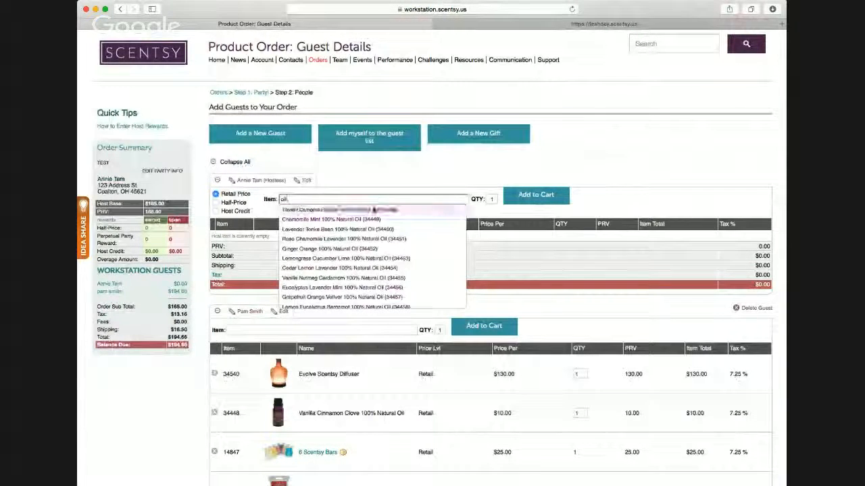
left_click(344, 239)
left_click(536, 195)
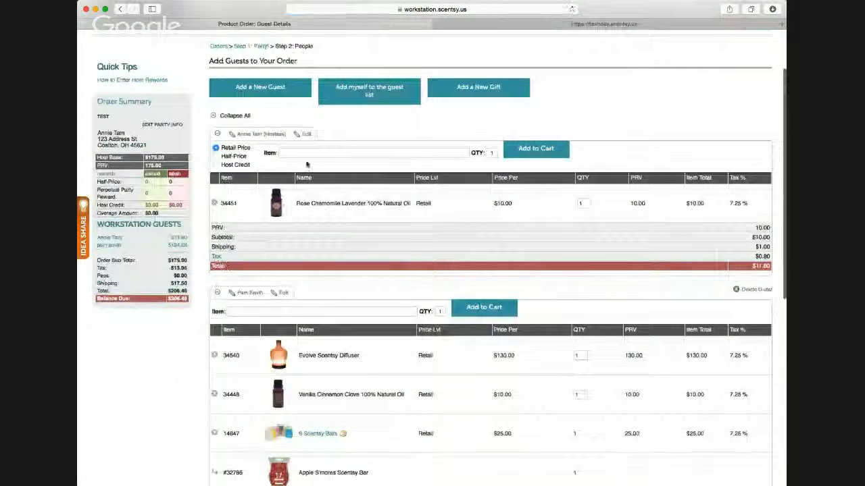
- Search for "vanill" and add one Vanilla Nutmeg Cardamom 100% Natural Oil (34455) to the hostess's cart at retail price
left_click(306, 154)
type("vanill")
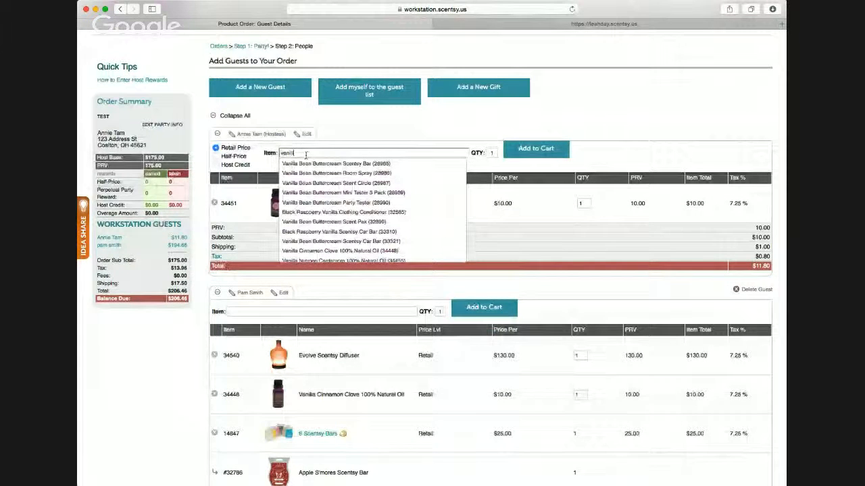
key("Down")
key("Down")
key("Down")
key("Down")
key("Down")
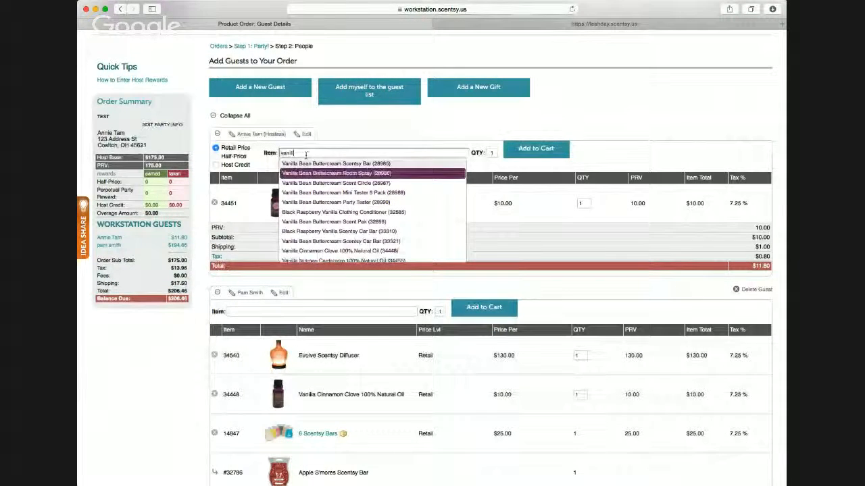
key("Down")
key("Down")
key("Down")
key("Down")
key("Down")
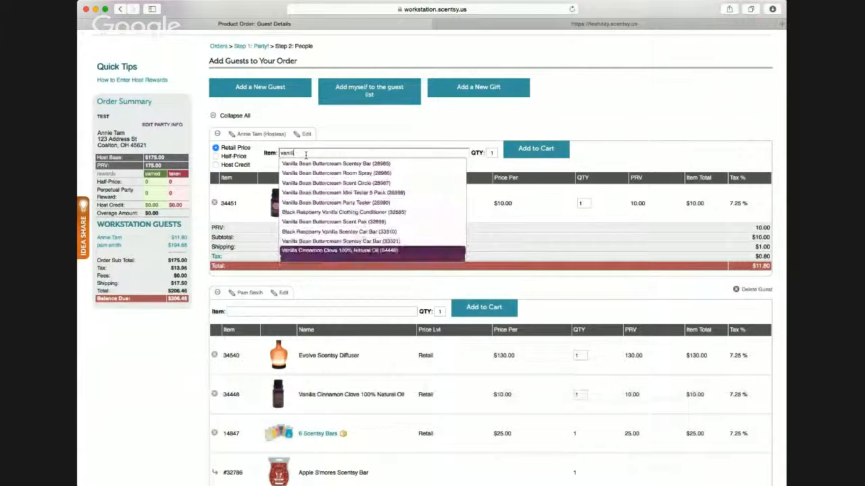
key("Return")
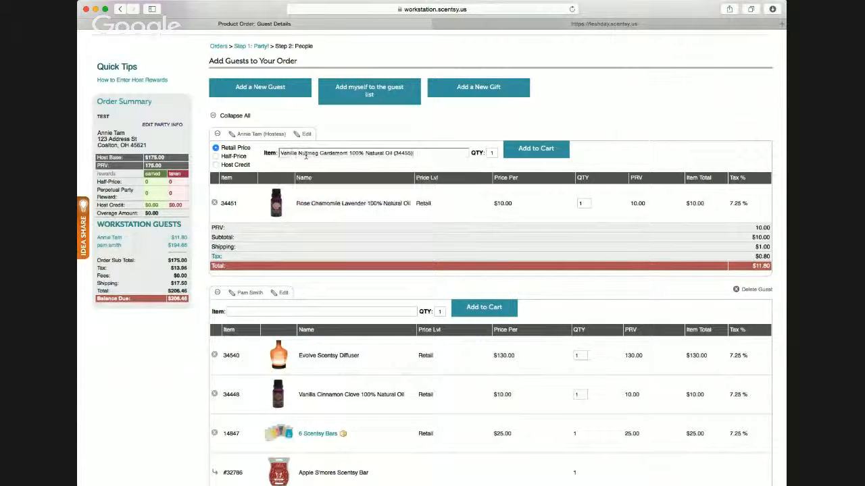
left_click(528, 149)
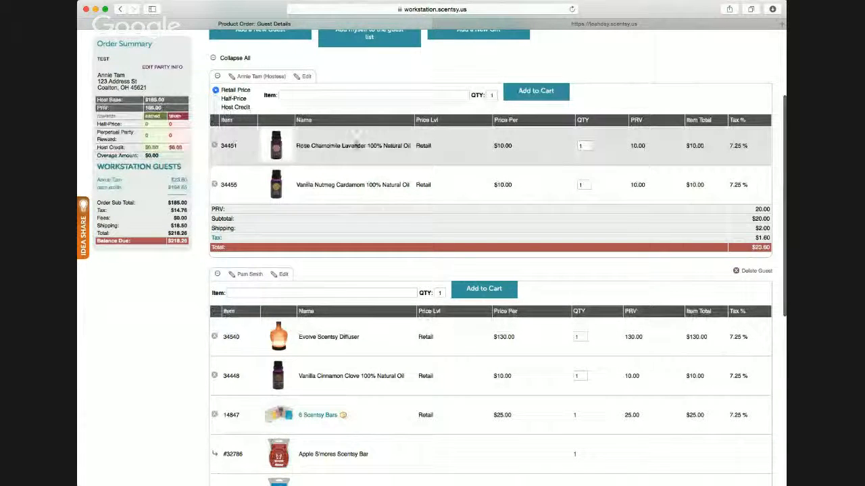
- Search for "chasin" and add one Chasing Fireflies Scentsy Warmer PREMIUM (29915) to the hostess's cart at retail price
left_click(298, 96)
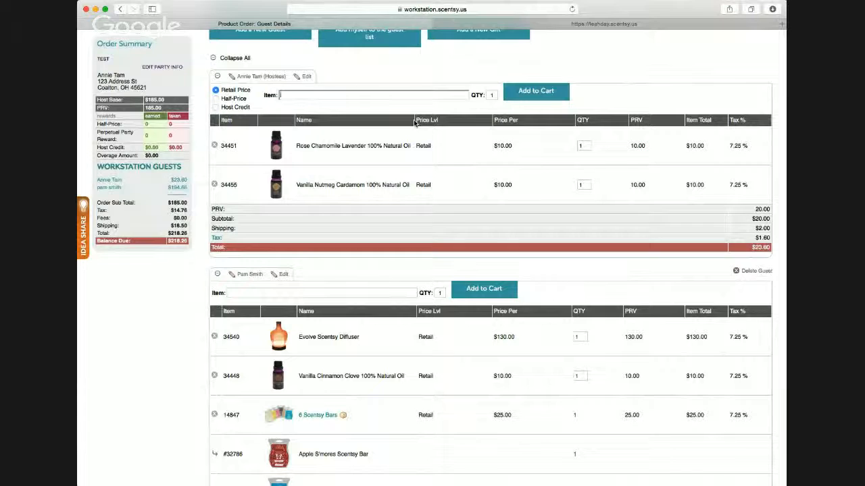
type("chas")
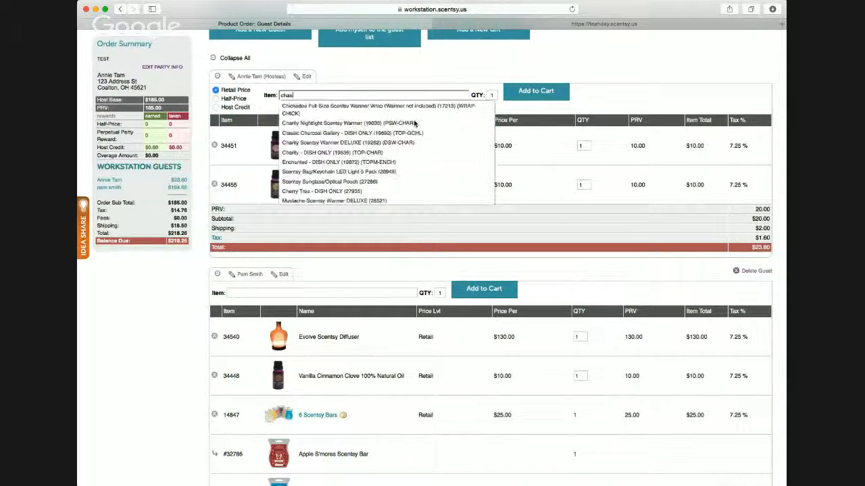
type("in")
key("Down")
key("Return")
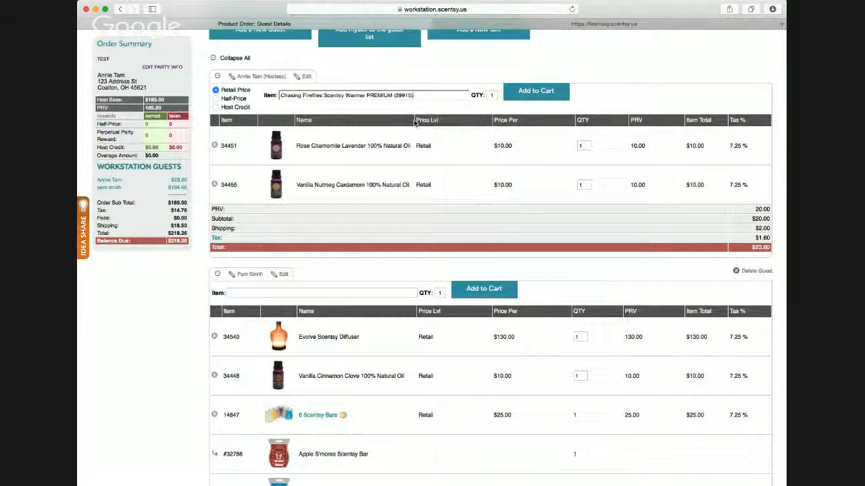
left_click(544, 91)
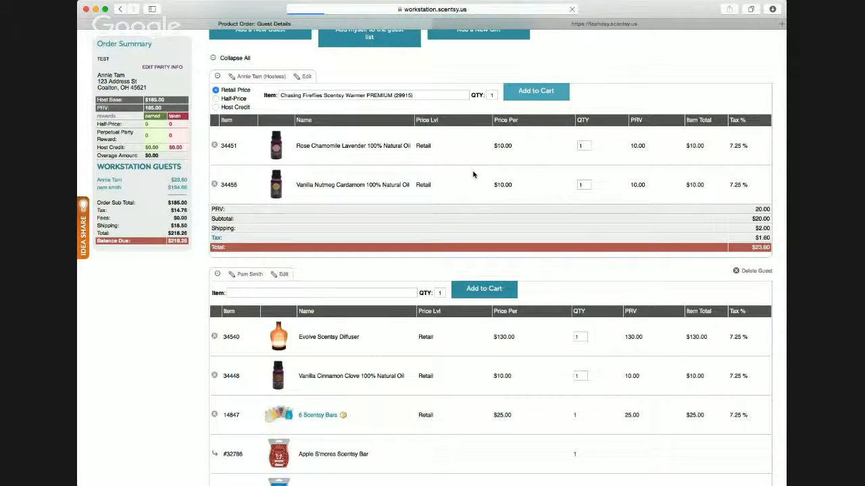
- Review the hostess's cart, the rewards in the order summary, and the shipping and totals in the guest's cart
scroll(423, 189, "down", 3)
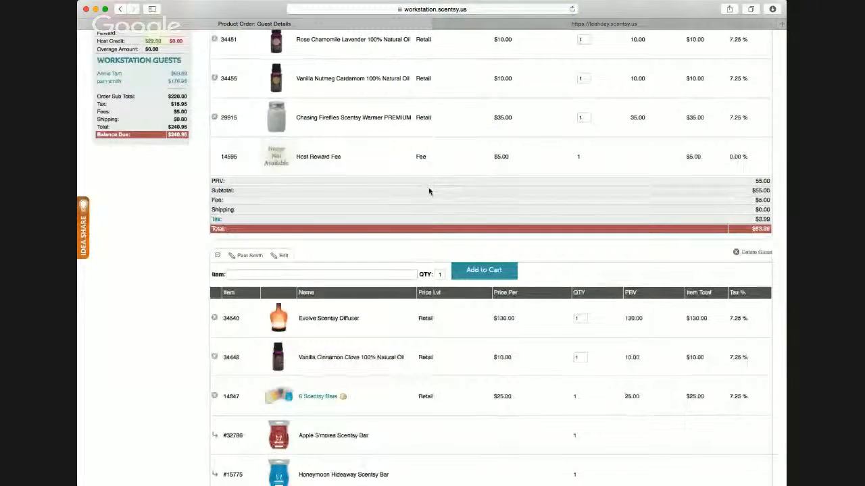
scroll(426, 190, "up", 2)
scroll(595, 228, "up", 5)
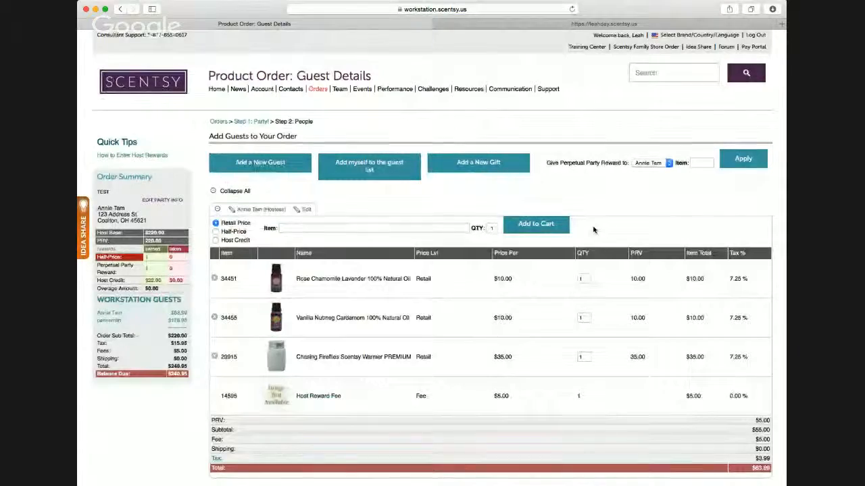
scroll(595, 277, "down", 2)
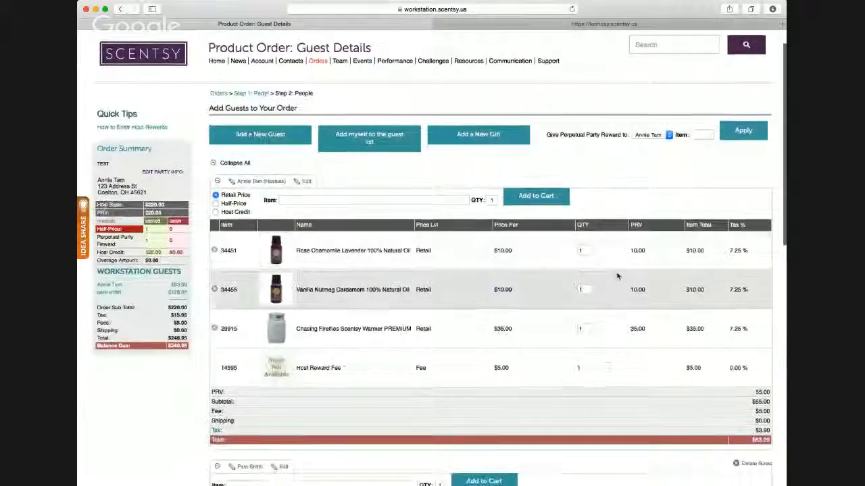
scroll(617, 275, "down", 2)
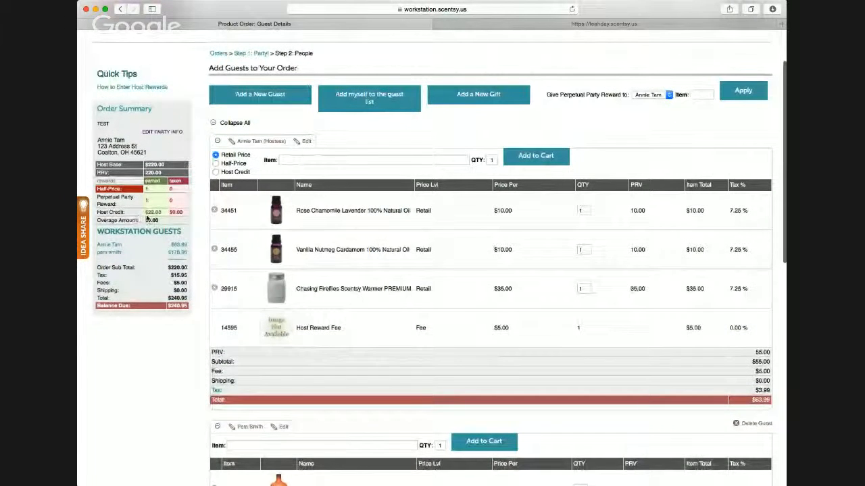
scroll(162, 227, "down", 1)
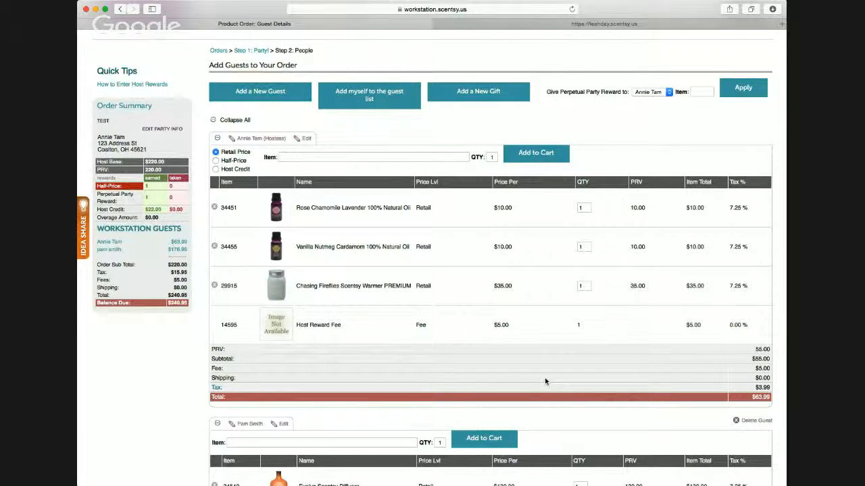
scroll(746, 387, "down", 3)
scroll(747, 385, "down", 10)
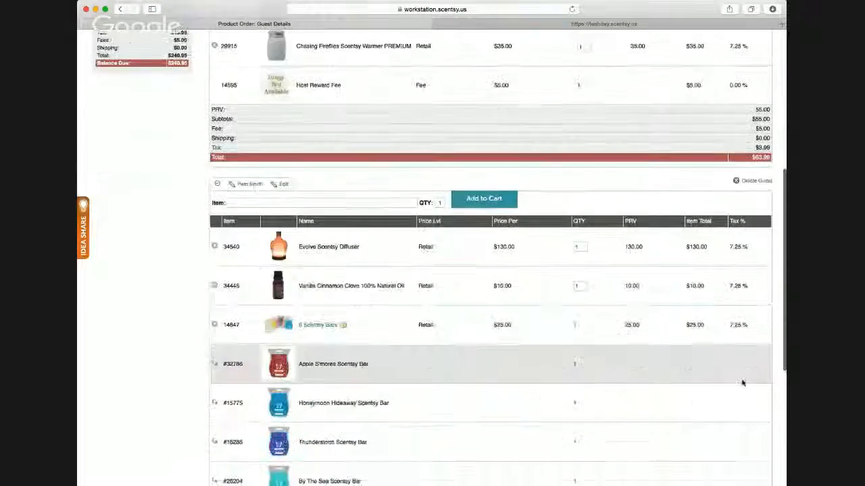
scroll(661, 393, "down", 1)
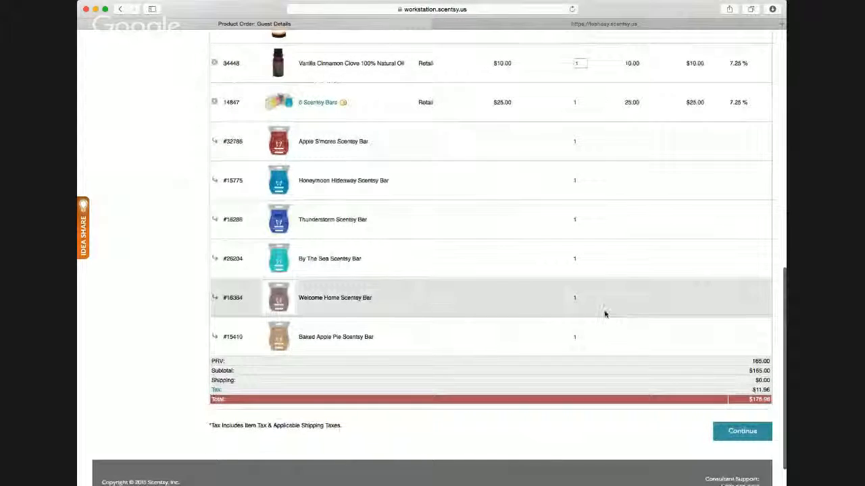
- Examine the Host Reward Fee line and the earned half-price, Perpetual Party Reward and host credit entries in the order summary
scroll(604, 313, "up", 10)
scroll(406, 260, "up", 1)
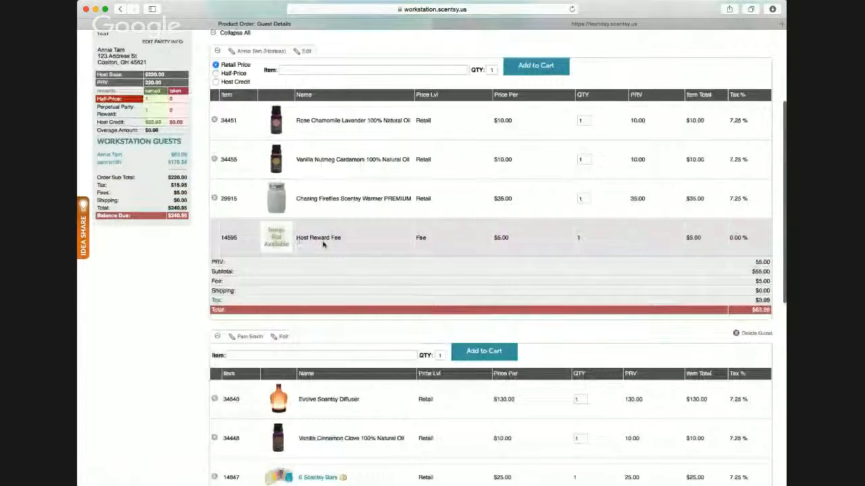
scroll(357, 249, "up", 2)
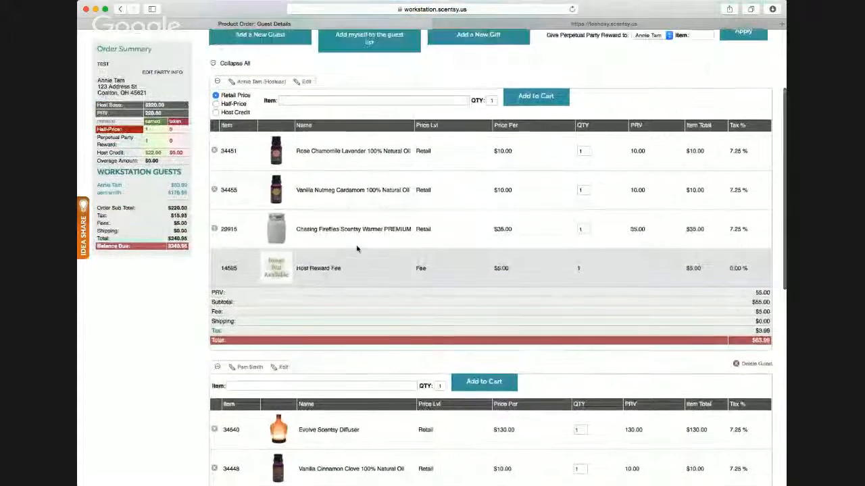
scroll(357, 249, "up", 3)
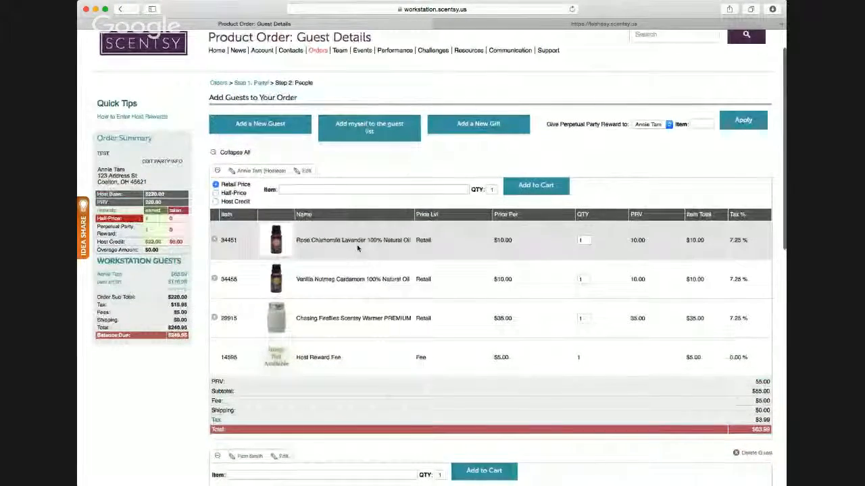
scroll(358, 249, "up", 1)
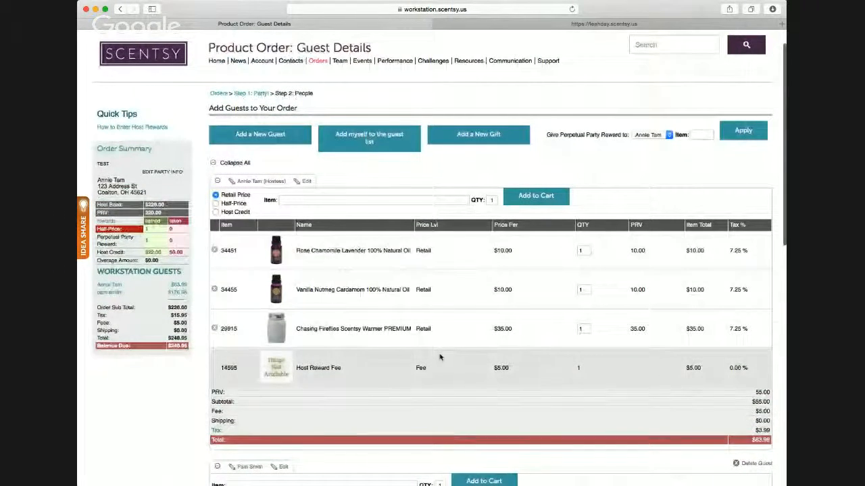
scroll(448, 359, "up", 1)
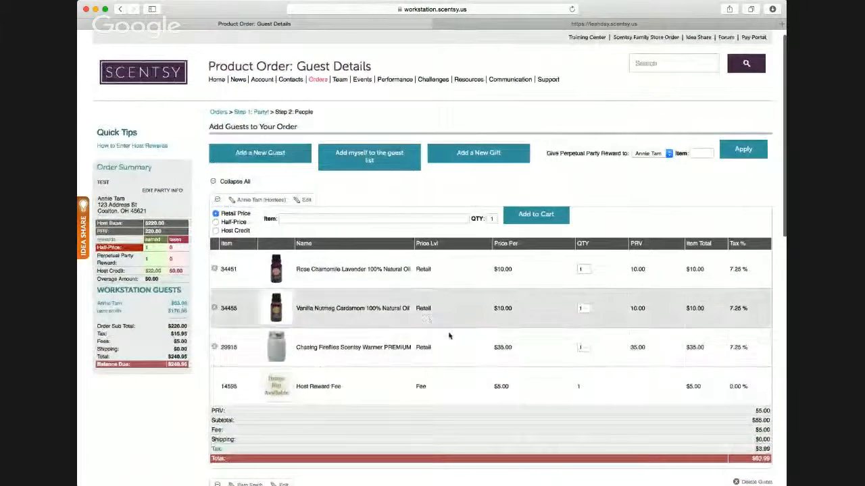
scroll(409, 276, "up", 1)
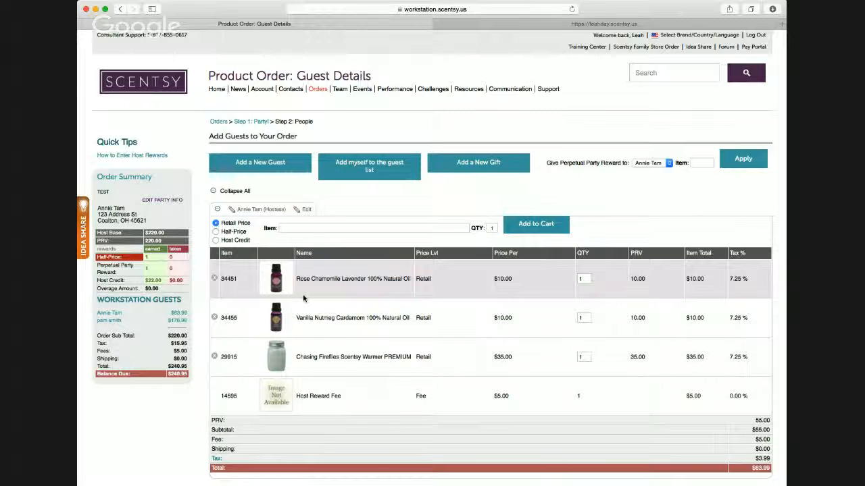
scroll(304, 298, "down", 3)
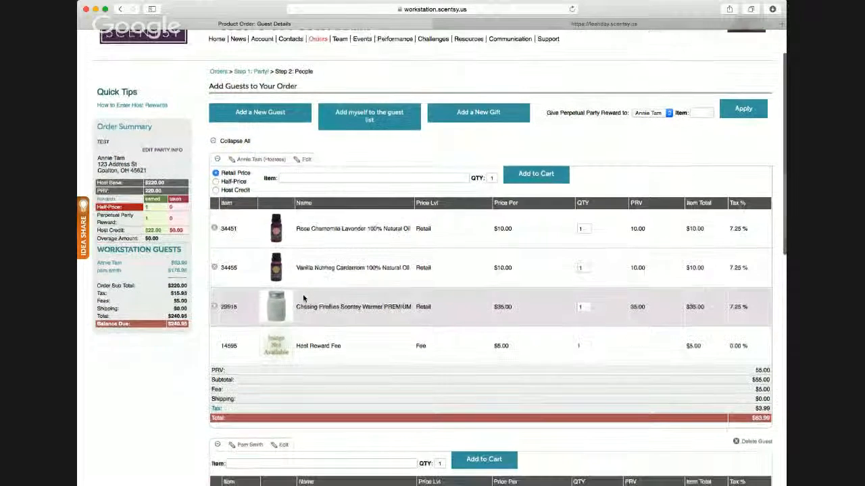
scroll(303, 298, "up", 1)
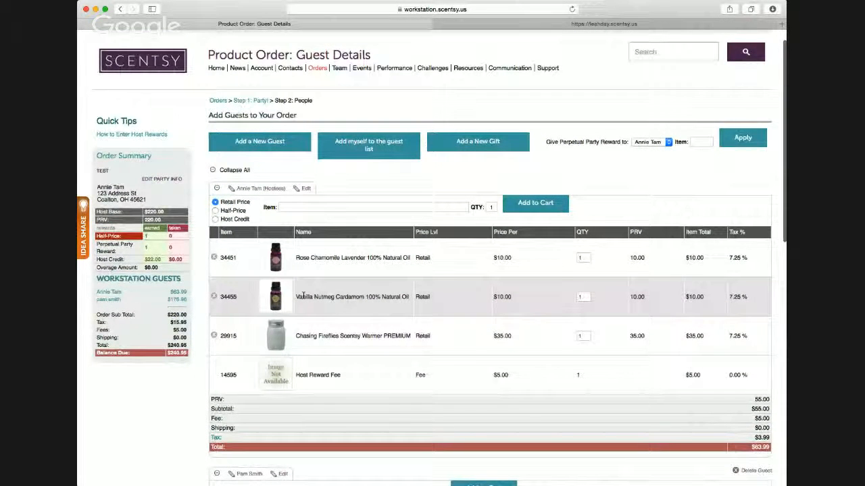
scroll(303, 296, "up", 1)
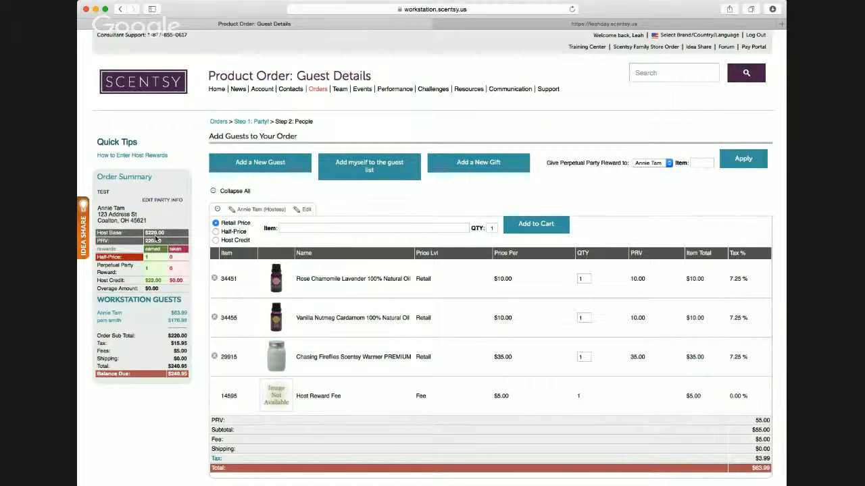
scroll(153, 254, "down", 1)
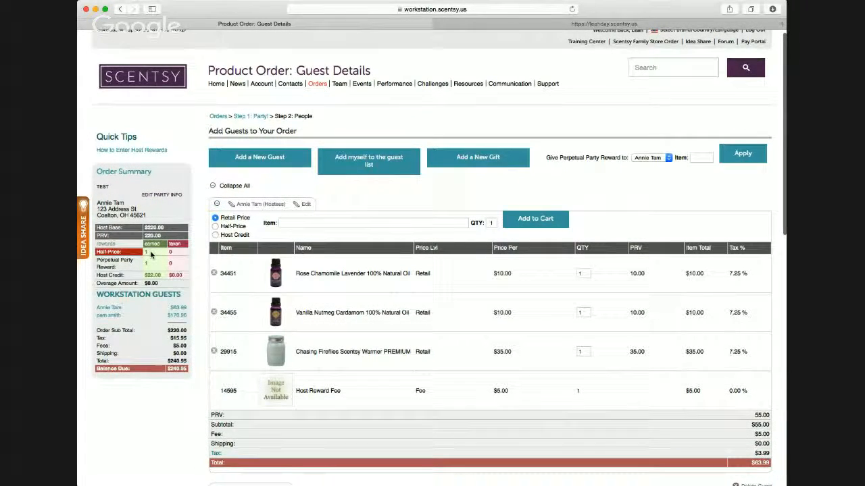
scroll(151, 254, "down", 1)
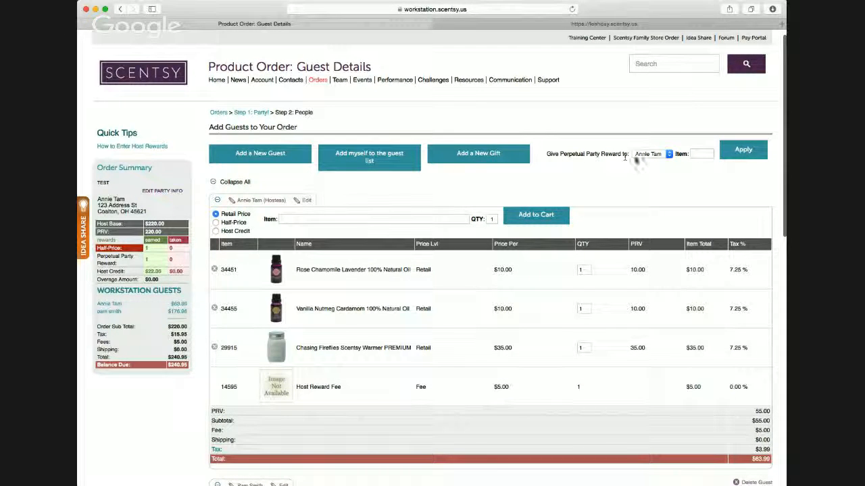
- Examine the Perpetual Party Reward recipient option, the hostess's cart and the earned rewards in the order summary
left_click(670, 158)
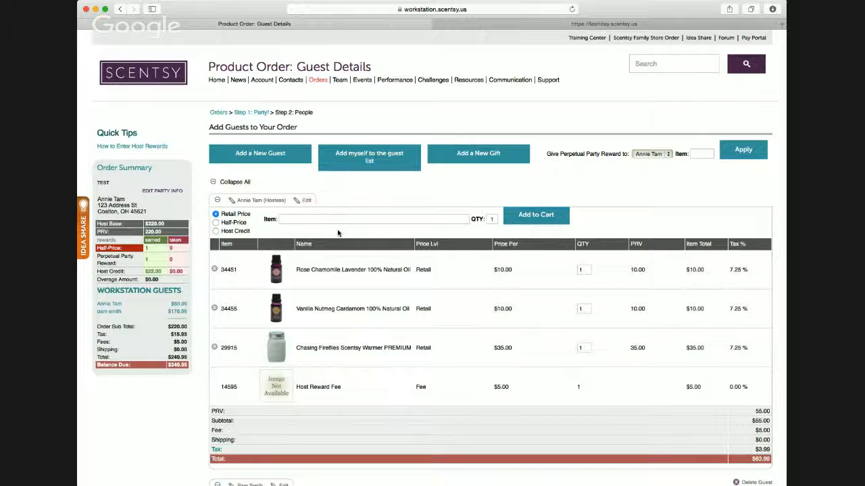
scroll(338, 233, "down", 2)
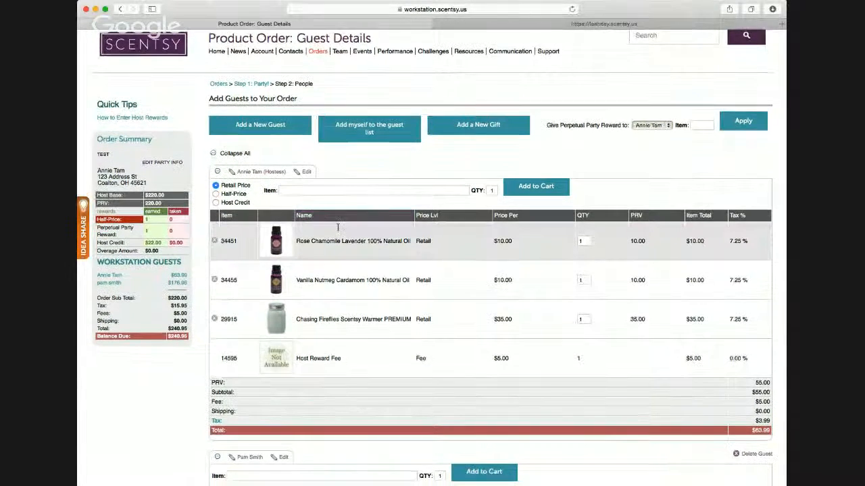
scroll(338, 230, "down", 4)
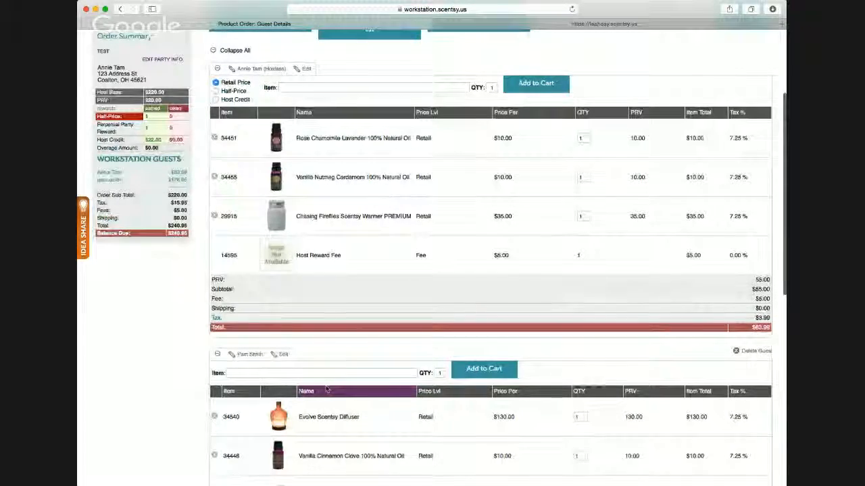
scroll(344, 368, "up", 4)
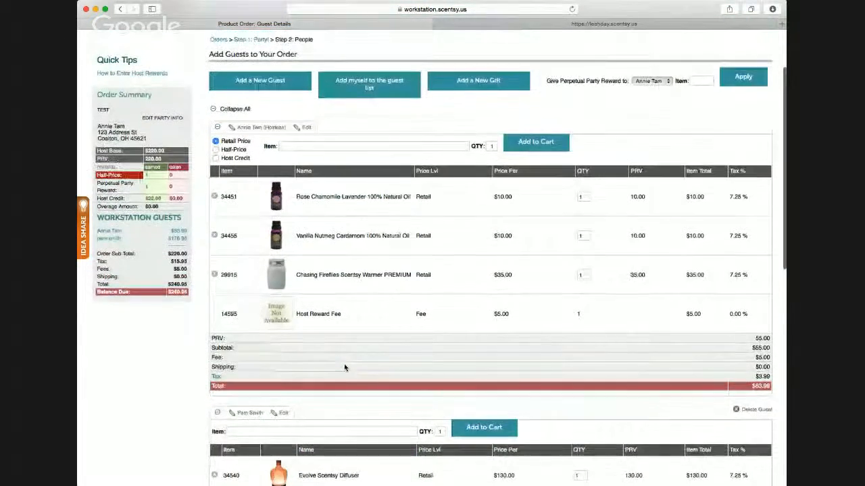
scroll(339, 339, "up", 2)
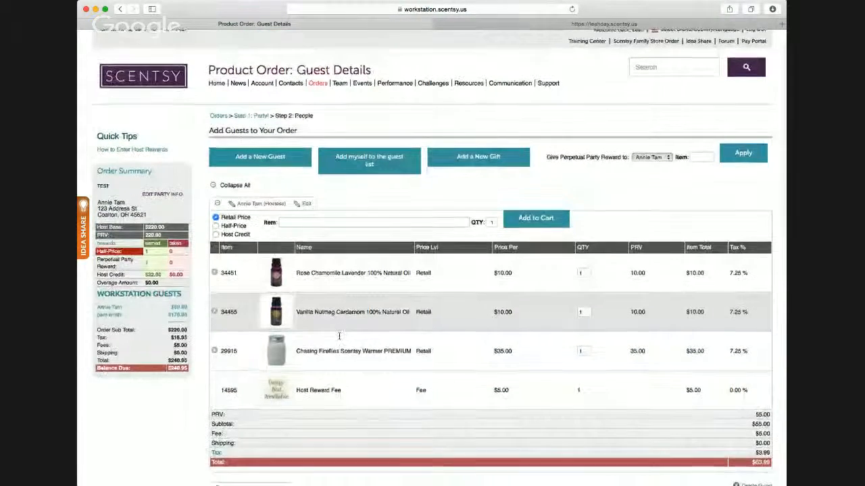
scroll(339, 339, "down", 2)
scroll(340, 339, "down", 2)
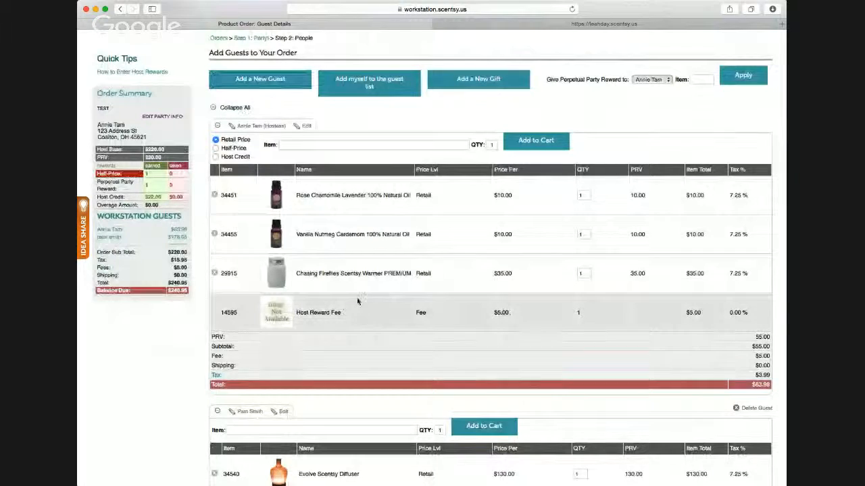
scroll(299, 193, "up", 1)
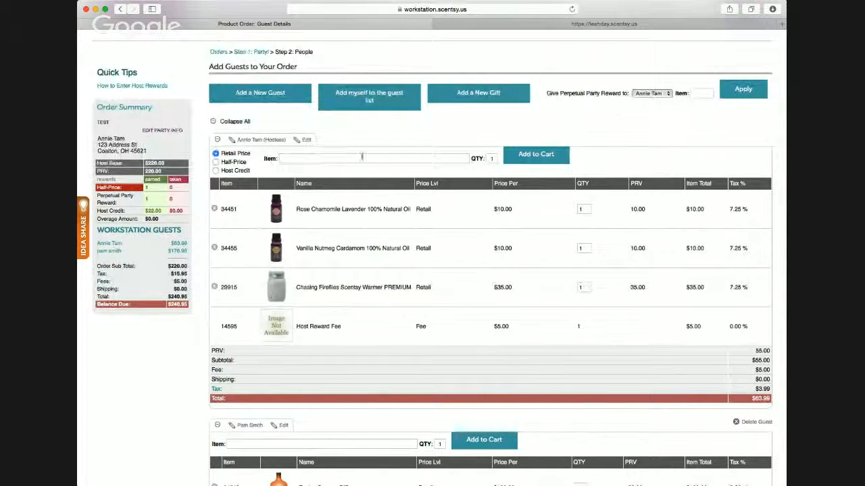
scroll(360, 162, "down", 1)
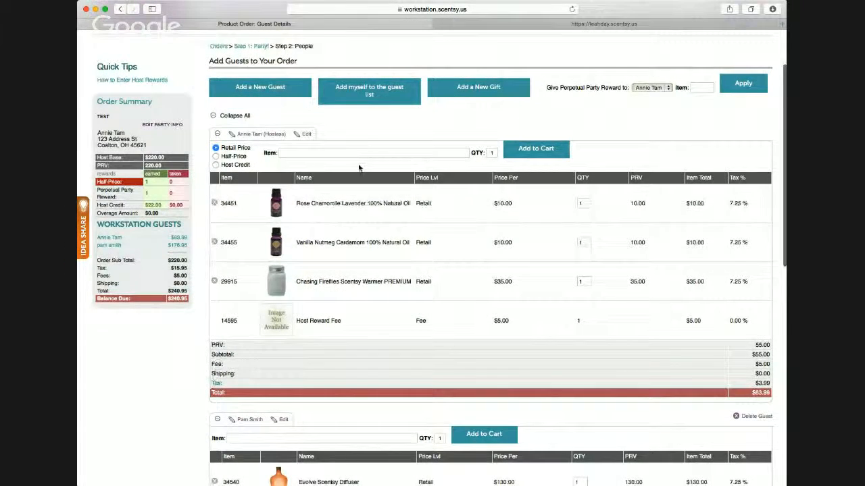
scroll(358, 168, "down", 2)
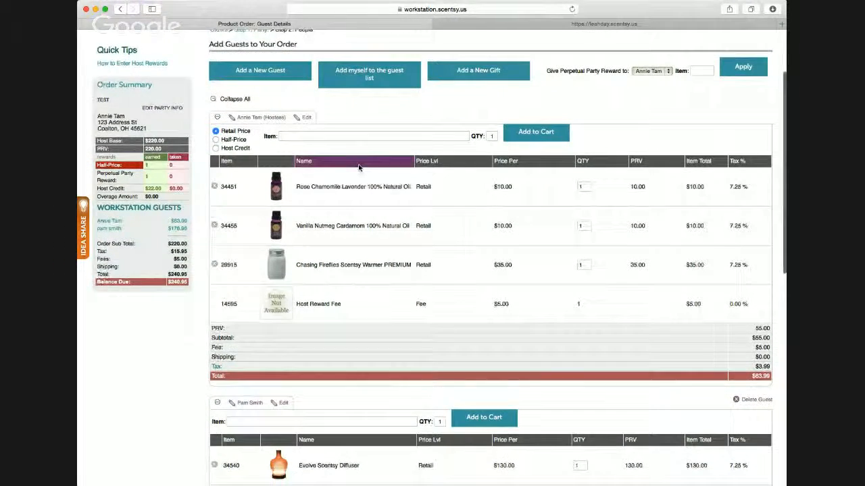
scroll(358, 168, "up", 3)
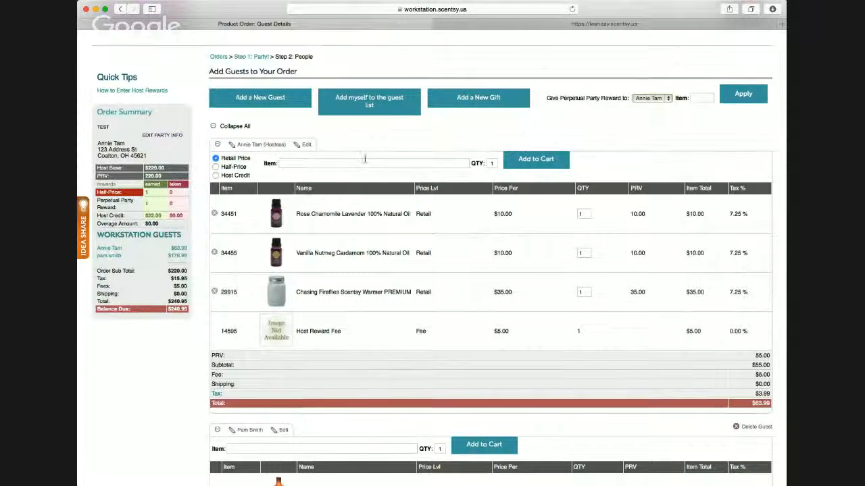
scroll(359, 162, "down", 1)
scroll(303, 170, "down", 1)
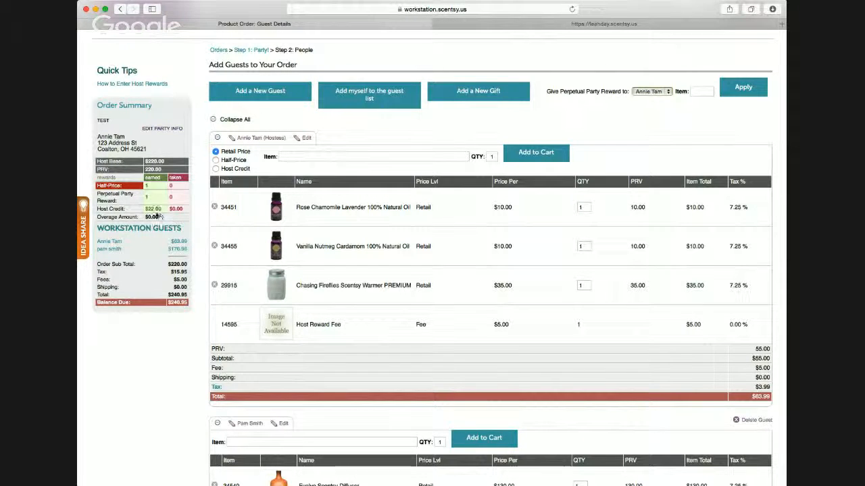
- Search for "chasing" and add one Chasing Fireflies Nightlight Scentsy Warmer (33084) to the hostess's cart using host credit
left_click(215, 169)
left_click(286, 157)
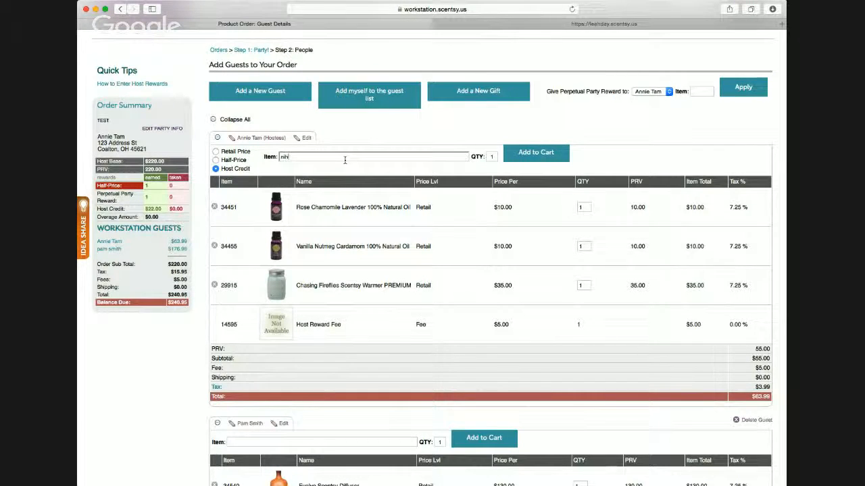
type("night")
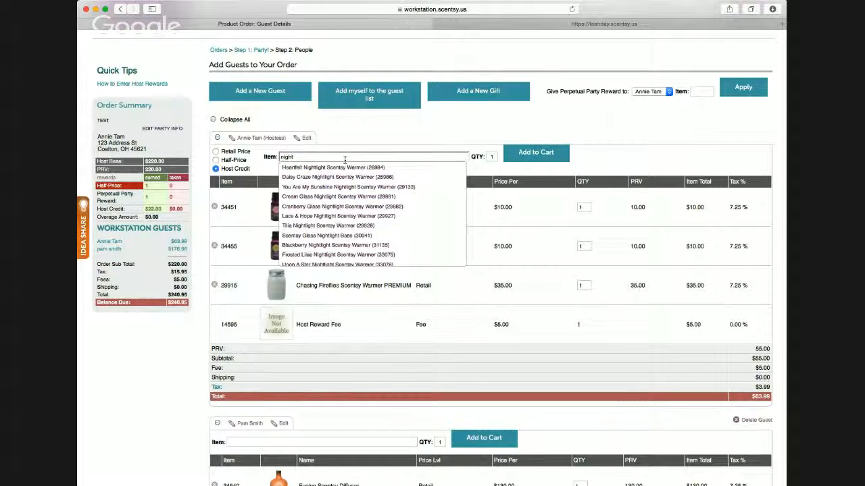
key("BackSpace")
key("BackSpace")
key("BackSpace")
key("BackSpace")
key("BackSpace")
type("chasing")
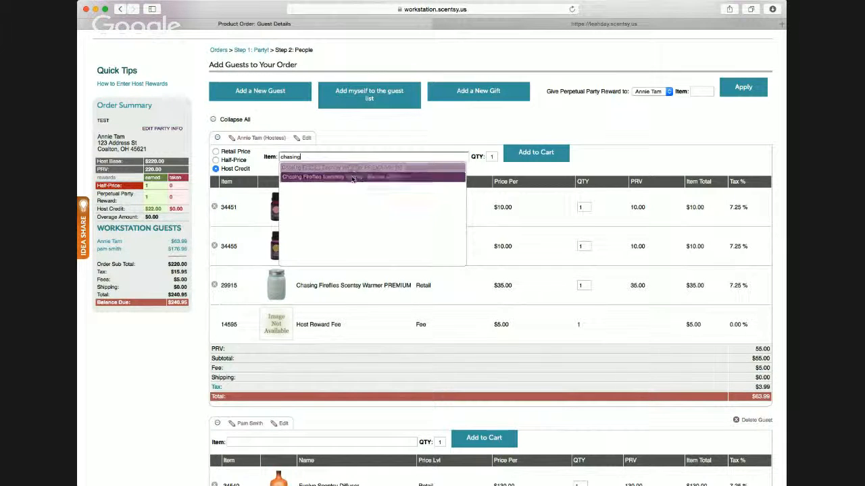
left_click(343, 177)
left_click(545, 154)
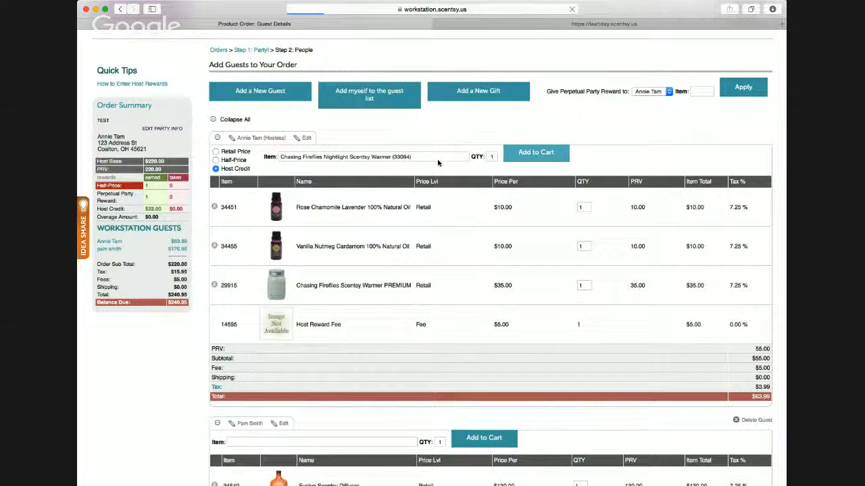
- Search for "25 wat" and add one 25 Watt Light Bulb (18063) to the hostess's cart using host credit
scroll(432, 176, "down", 3)
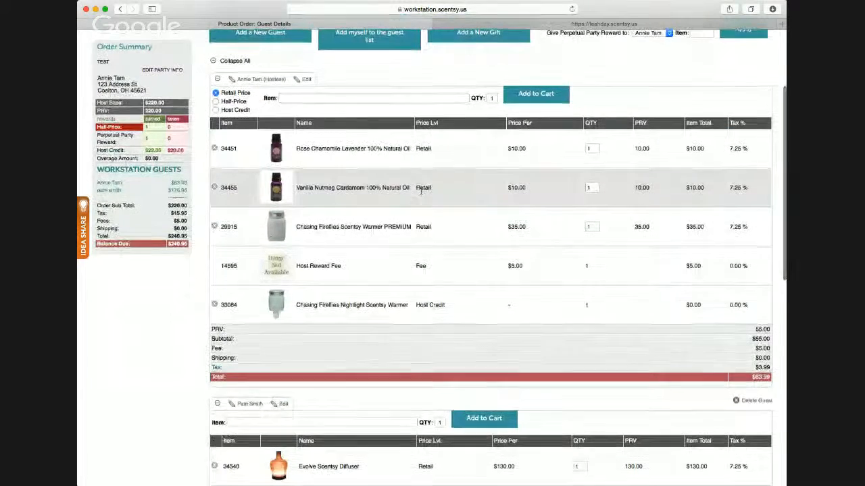
scroll(338, 169, "down", 1)
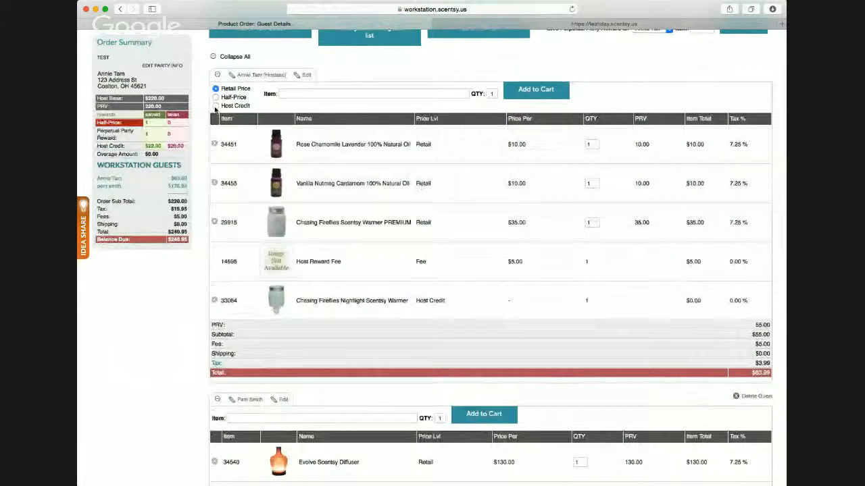
left_click(215, 106)
left_click(305, 94)
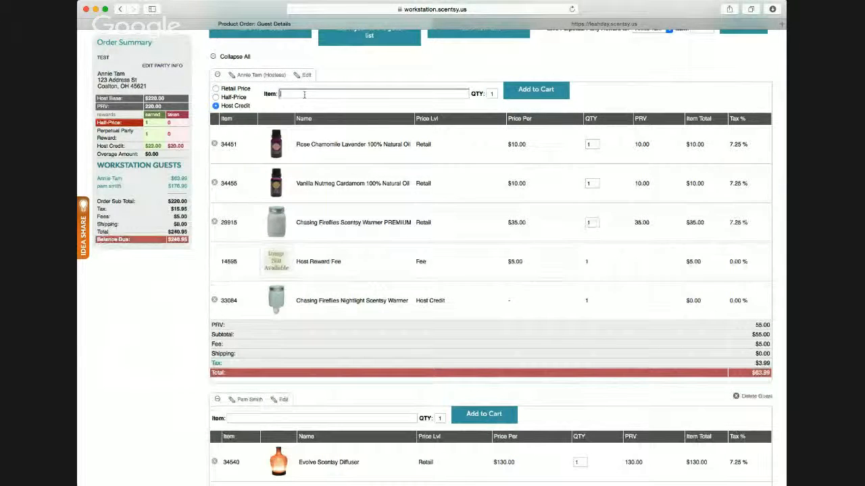
type("25 wat")
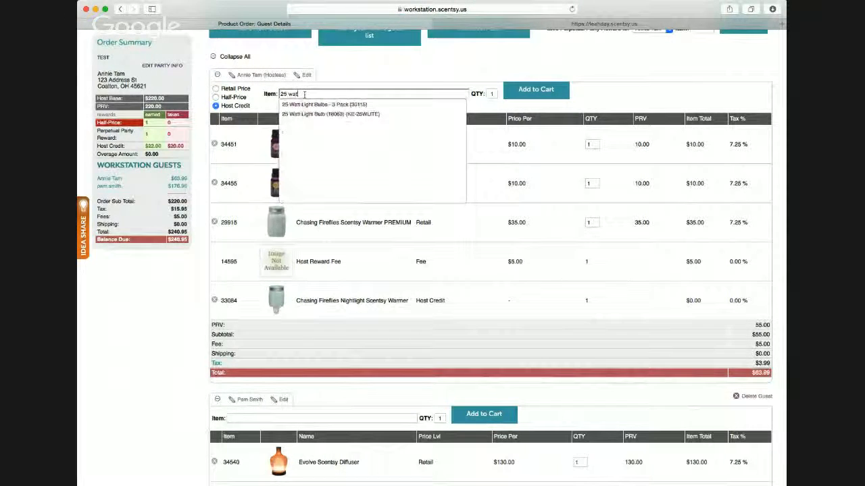
left_click(330, 113)
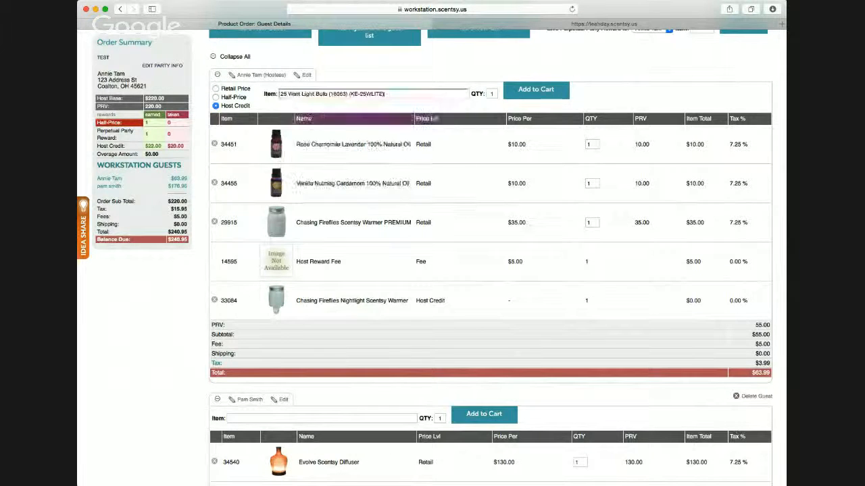
left_click(533, 94)
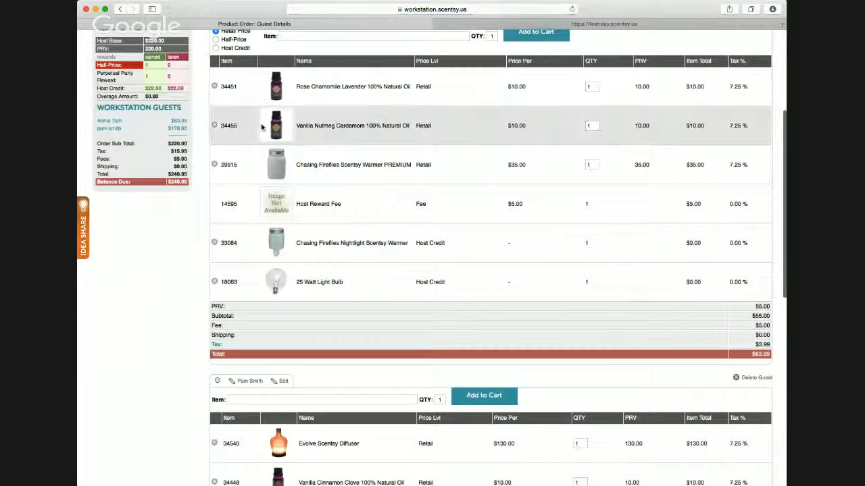
- Remove the Chasing Fireflies Nightlight Scentsy Warmer and the 25 Watt Light Bulb from the hostess's cart
scroll(261, 138, "up", 1)
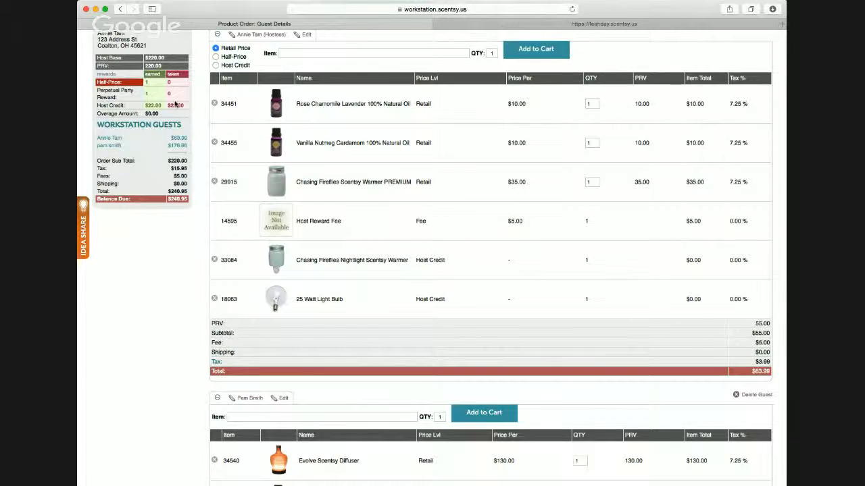
left_click(215, 262)
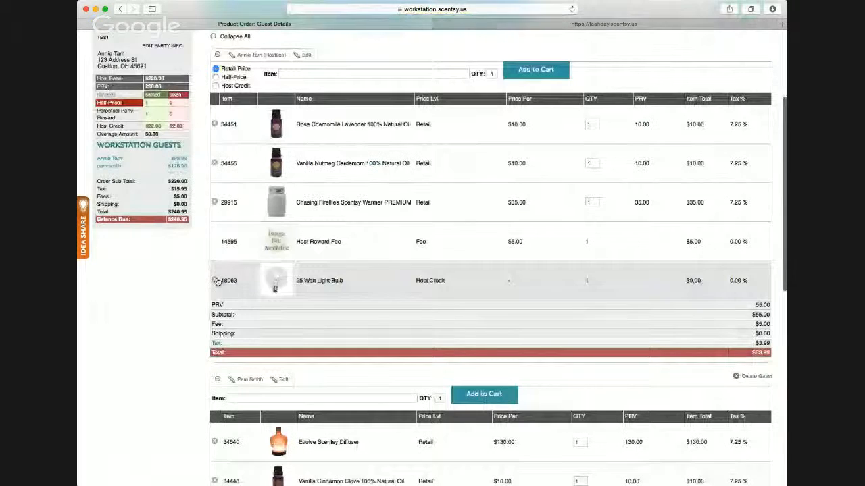
left_click(216, 280)
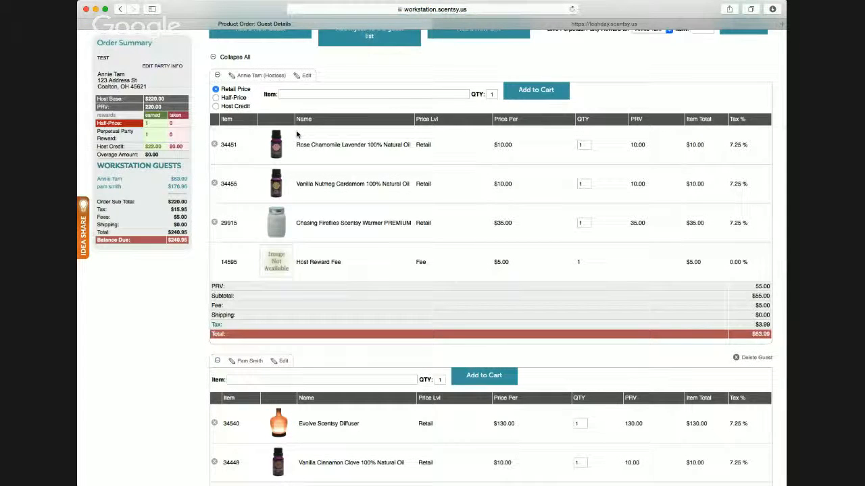
- Search for "chasin" and add one Chasing Fireflies Scentsy Warmer PREMIUM (29915) to the hostess's cart using host credit
scroll(300, 156, "up", 1)
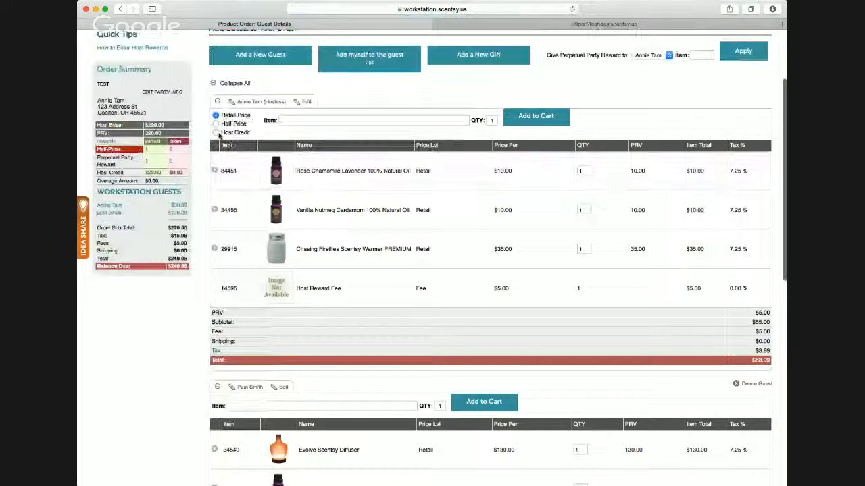
left_click(216, 132)
left_click(305, 120)
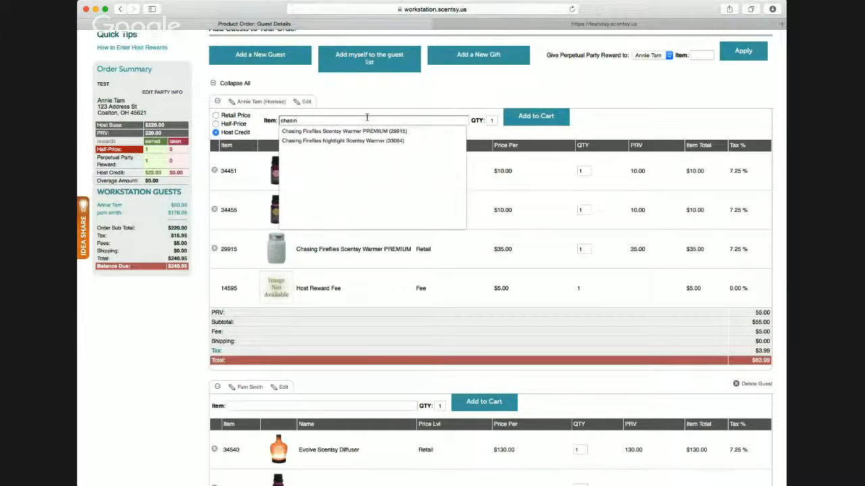
type("chasin")
left_click(345, 131)
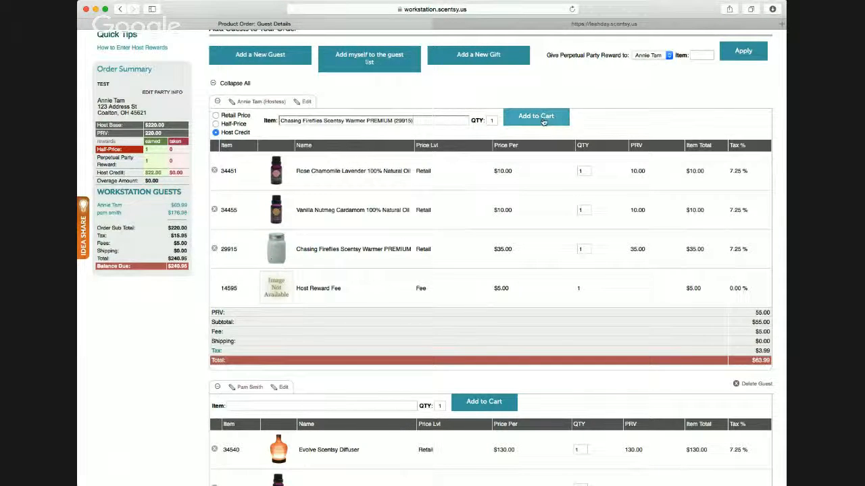
left_click(528, 117)
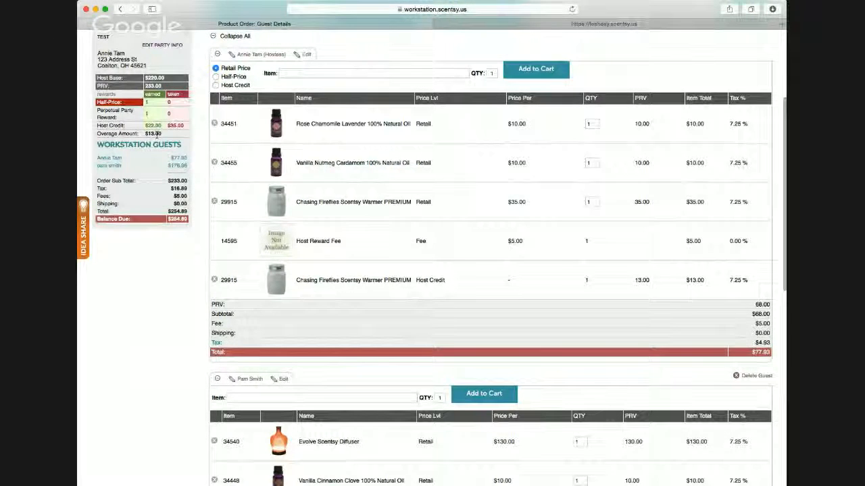
scroll(400, 245, "down", 1)
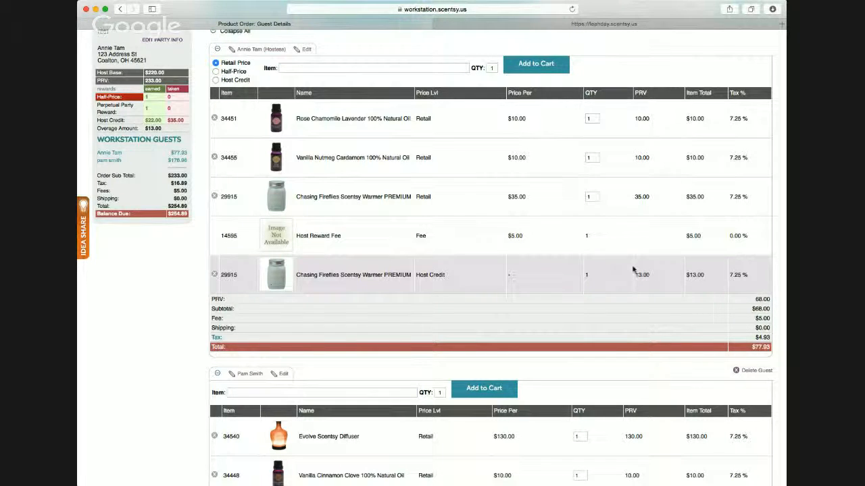
- Search for "mp-6pk" and add one 6 Scentsy Bars multi-pack to the hostess's cart at half price
scroll(632, 270, "up", 4)
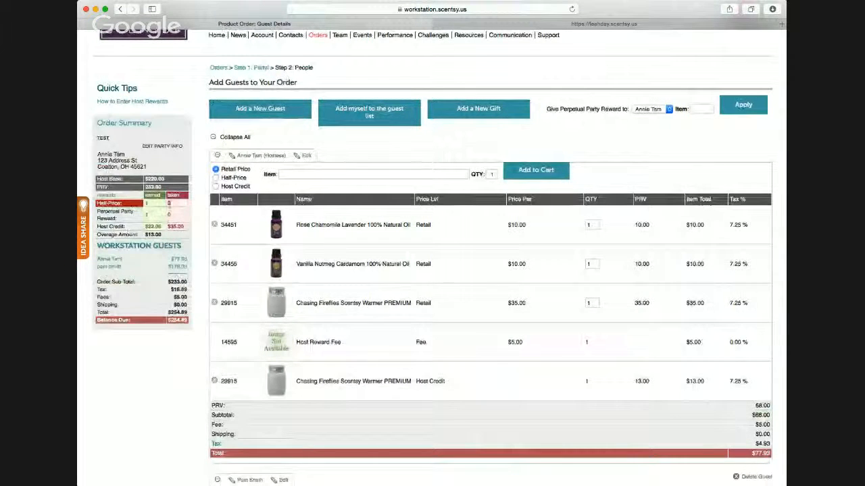
left_click(217, 177)
left_click(303, 175)
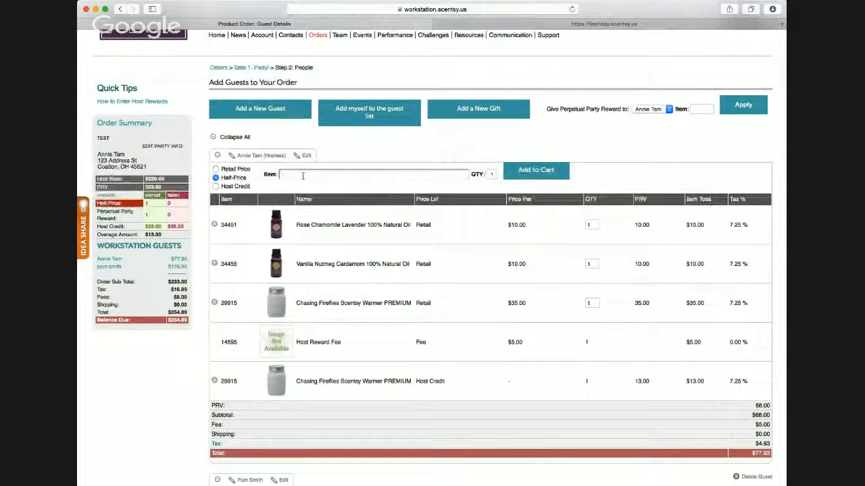
type("mp-6pk")
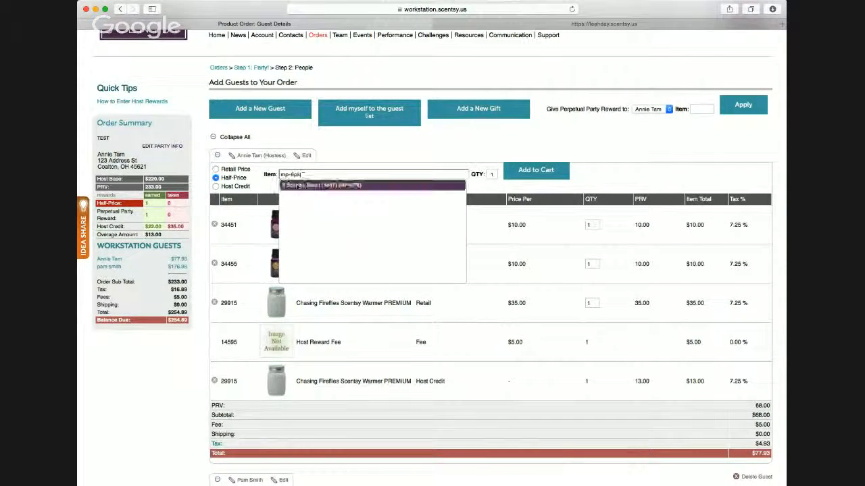
left_click(318, 185)
left_click(536, 170)
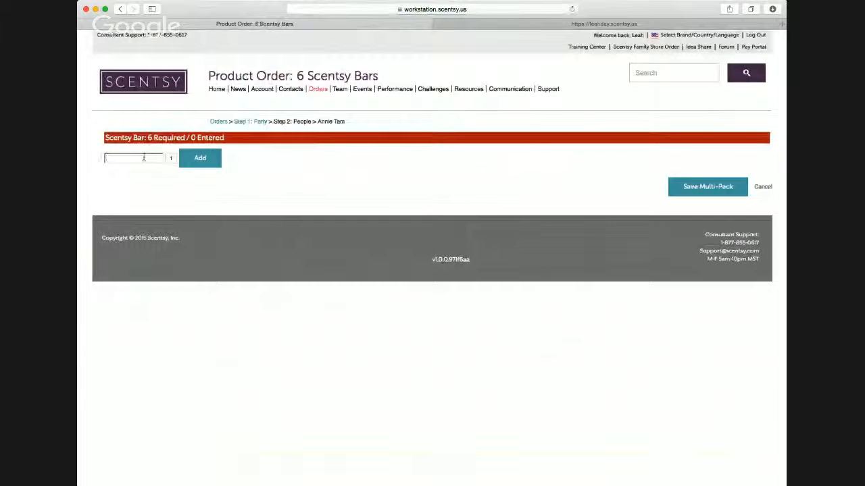
- Fill the 6 Scentsy Bars multi-pack with 3 Welcome Home and 3 Black Raspberry Vanilla Scentsy Bars and save it
type("welcom")
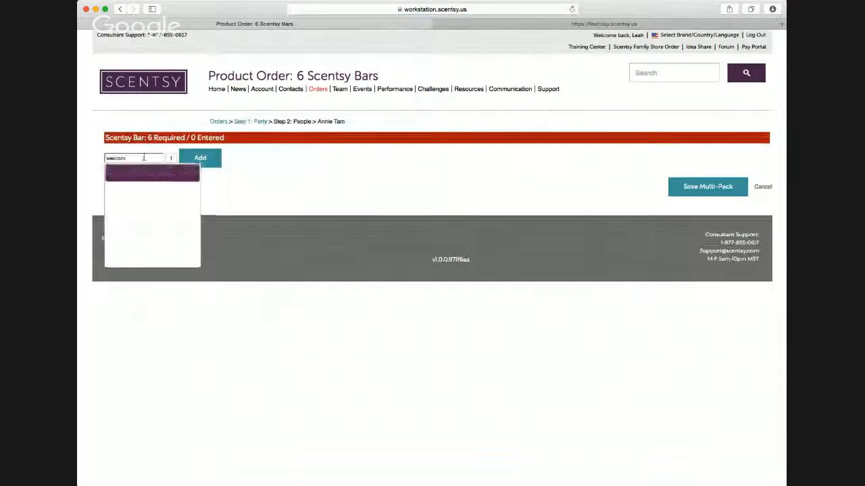
key("Tab")
type("3")
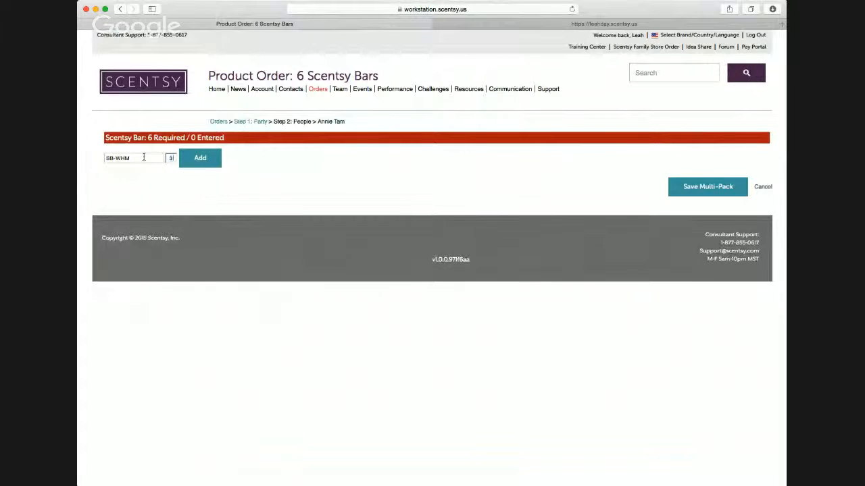
key("Return")
type("black")
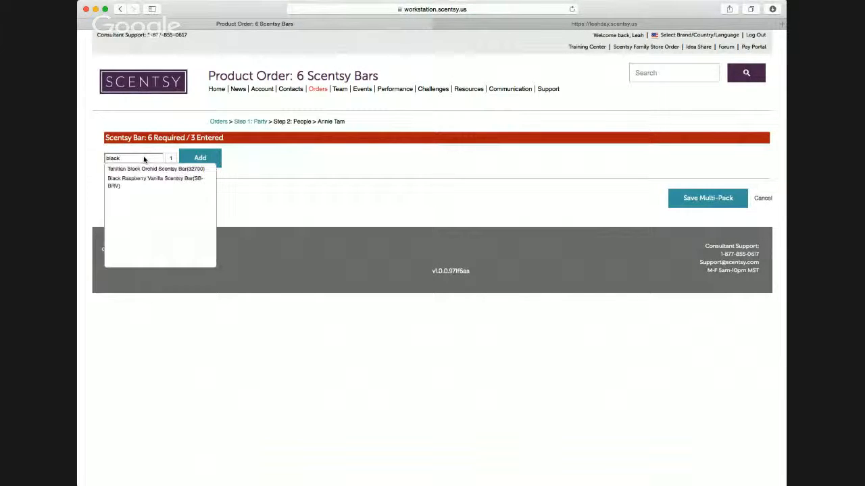
key("Down")
key("Down")
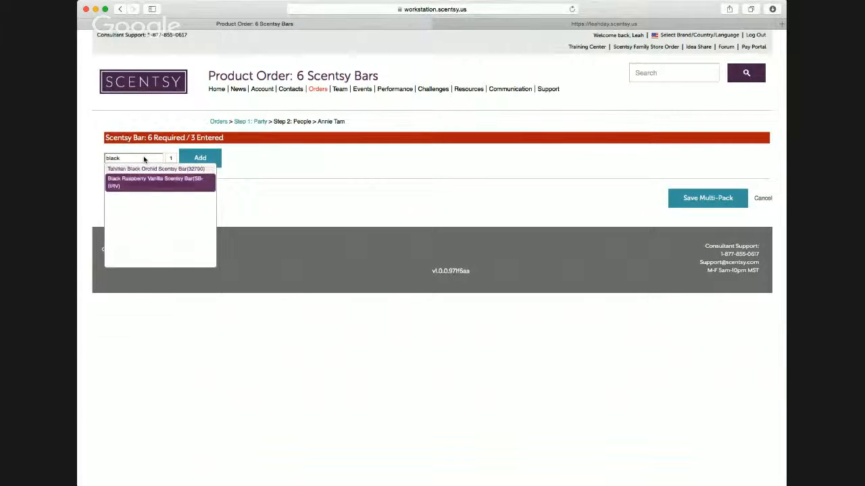
key("Tab")
type("3")
key("Return")
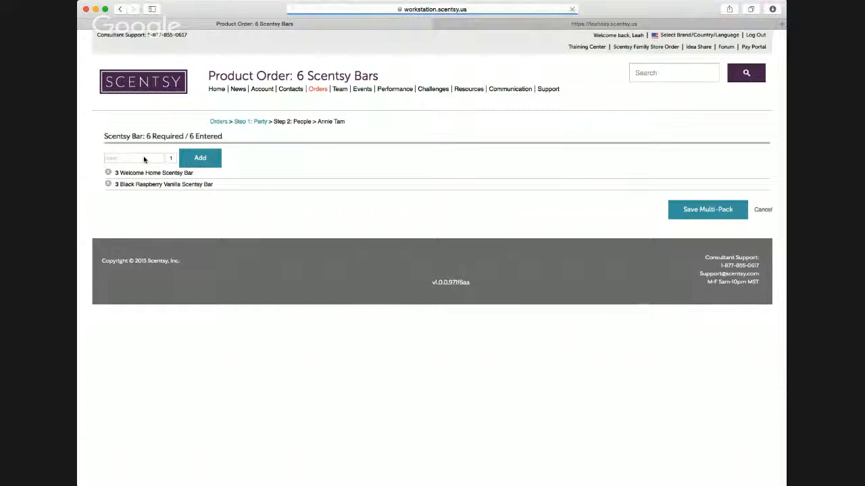
left_click(706, 217)
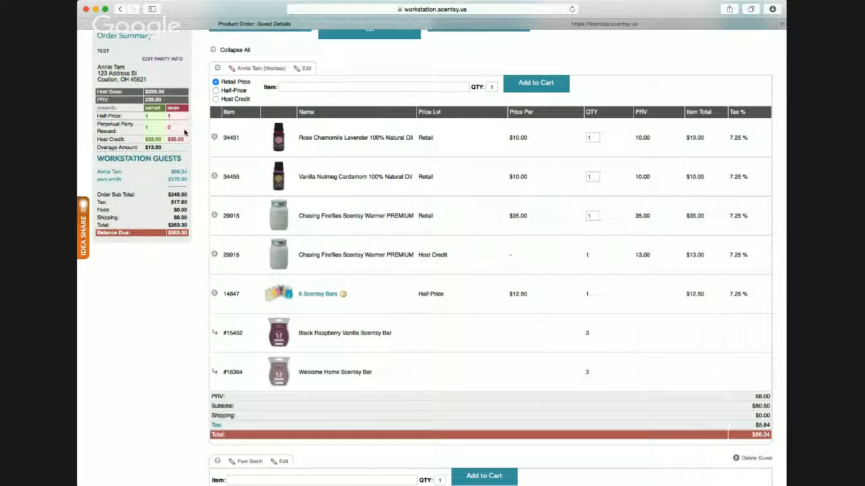
- Review the hostess's and guest's carts against the earned and taken rewards in the order summary
scroll(188, 146, "down", 1)
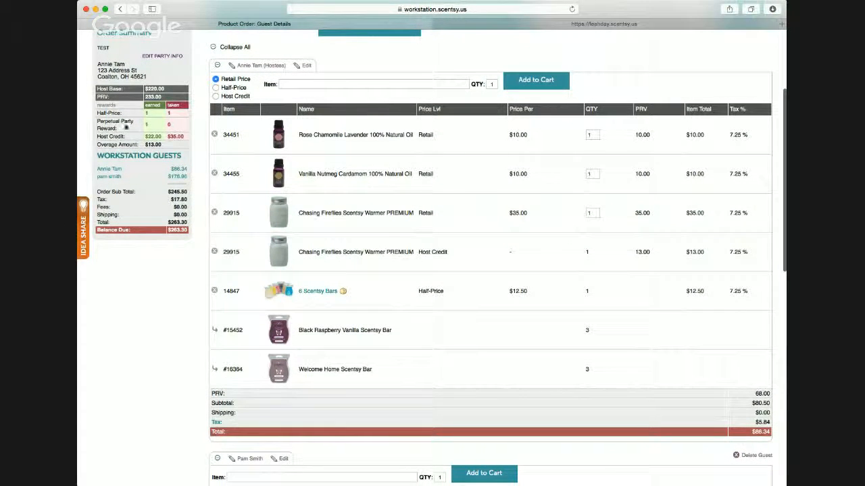
scroll(195, 181, "down", 2)
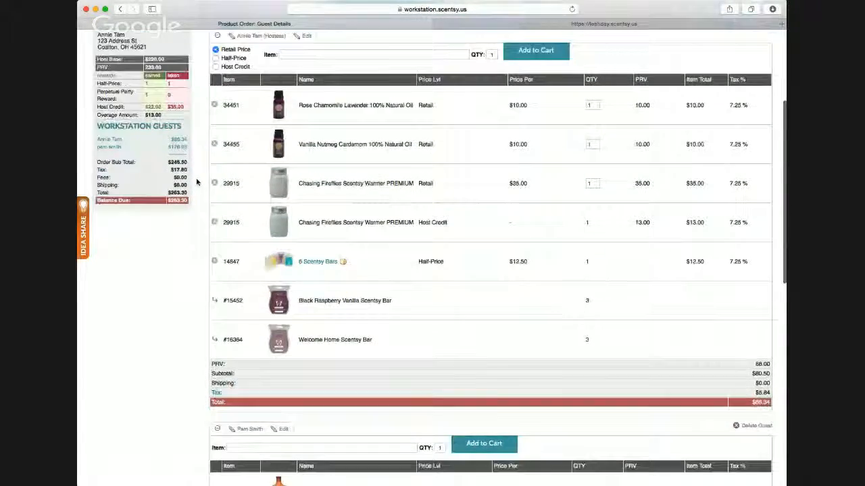
scroll(199, 157, "up", 3)
scroll(199, 157, "up", 3)
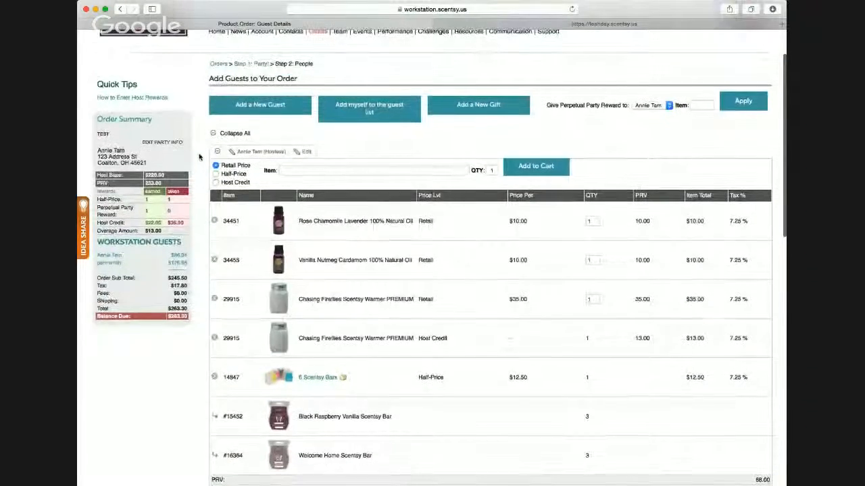
scroll(202, 157, "down", 3)
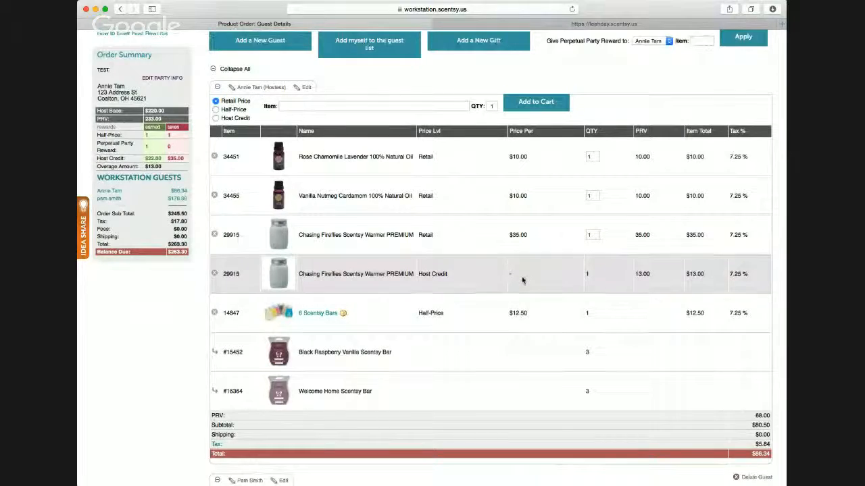
scroll(520, 277, "down", 1)
scroll(525, 275, "down", 2)
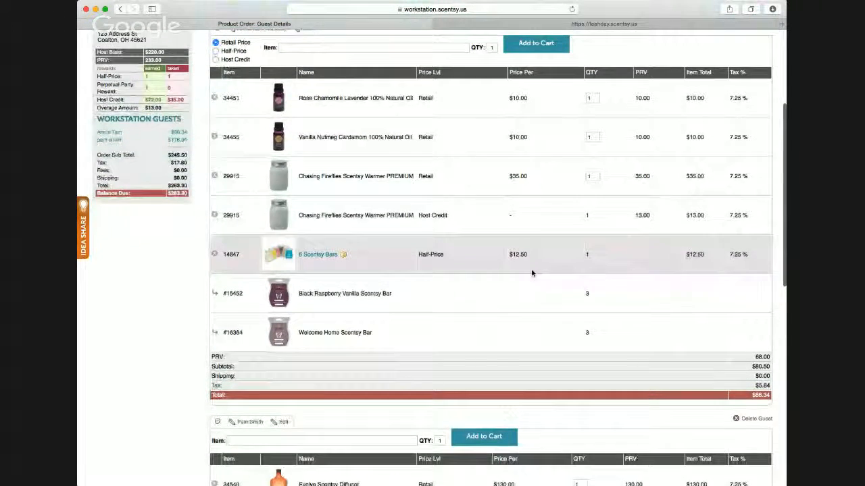
scroll(532, 273, "down", 2)
scroll(531, 273, "down", 5)
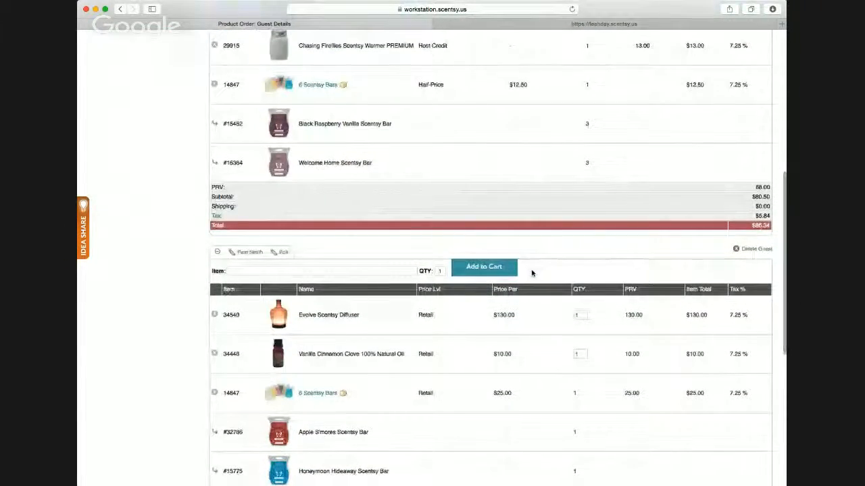
scroll(532, 273, "down", 5)
scroll(532, 273, "up", 15)
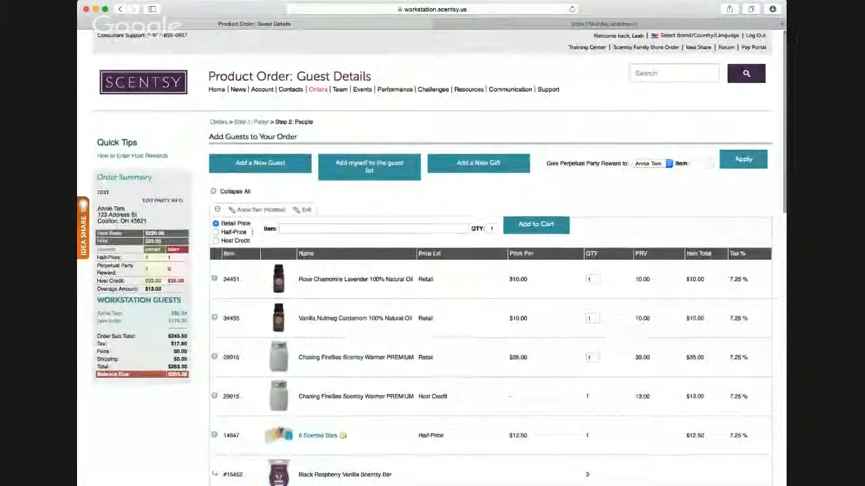
scroll(406, 349, "down", 1)
scroll(406, 344, "down", 2)
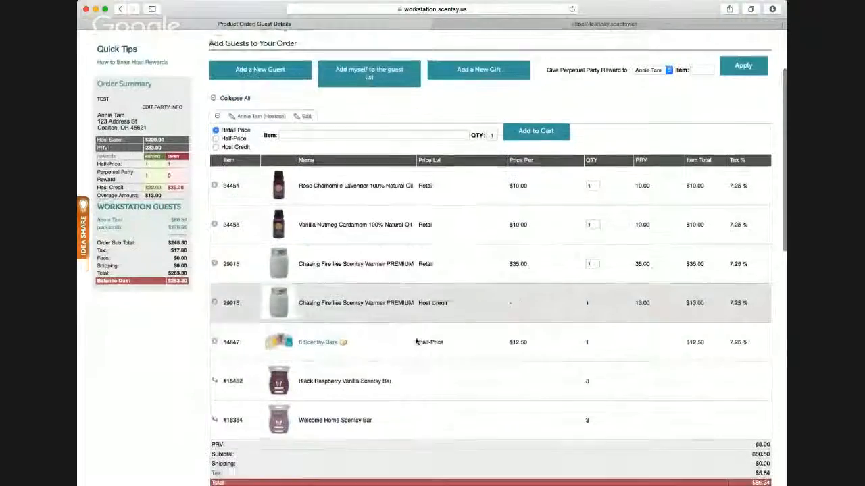
scroll(365, 311, "up", 1)
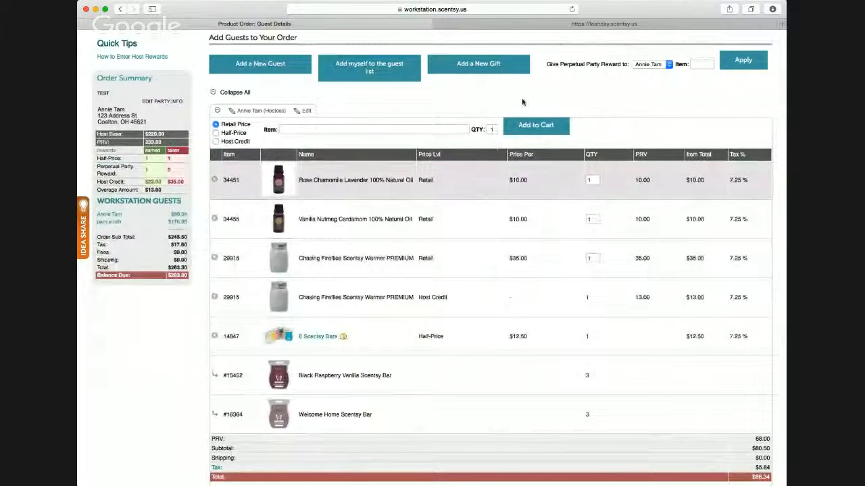
- Give the Perpetual Party Reward to the guest, searching for "laund" and applying the Laundry Love (24677) pack
left_click(663, 72)
left_click(700, 64)
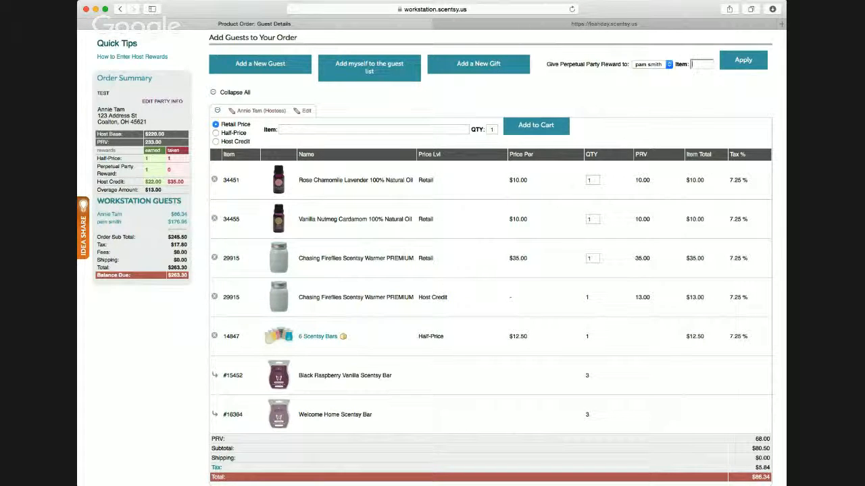
type("lavn")
type("d")
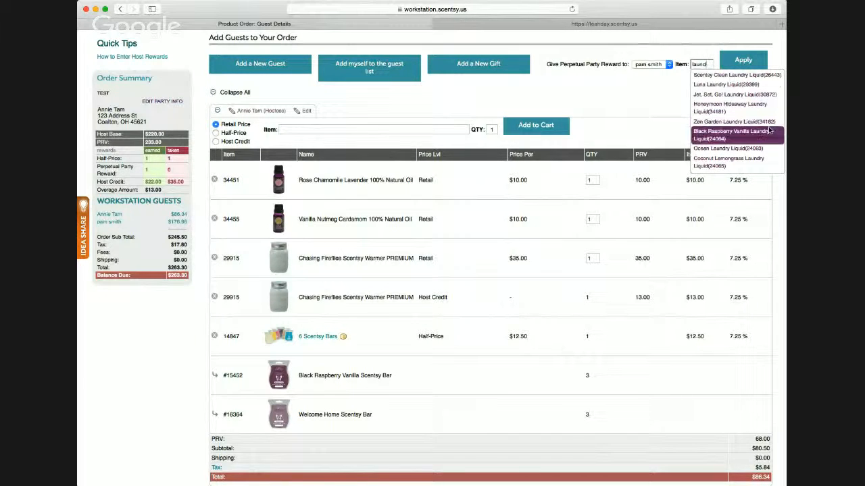
scroll(757, 135, "down", 1)
scroll(756, 135, "down", 5)
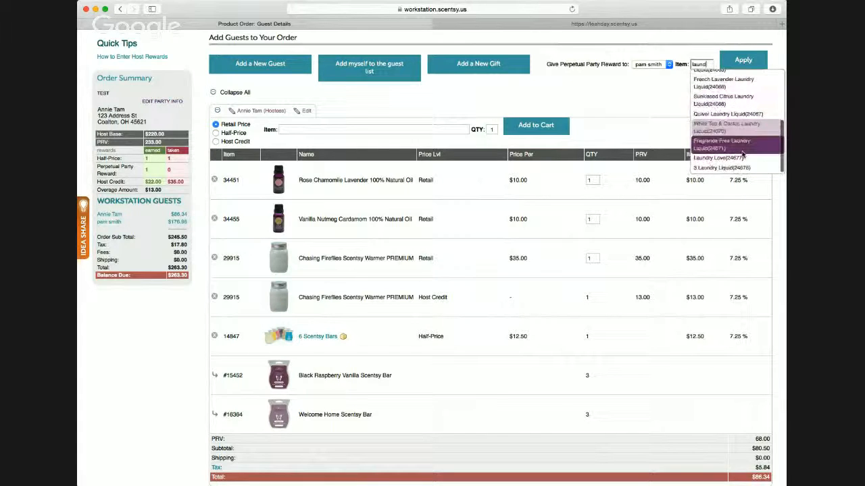
left_click(743, 158)
left_click(743, 60)
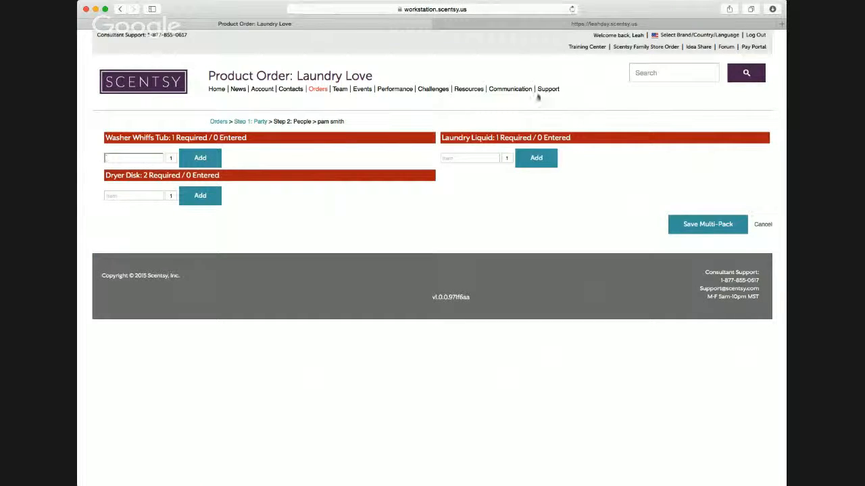
- Add one Black Raspberry Vanilla Washer Whiffs Tub (23062) to the Laundry Love pack
left_click(120, 155)
type("black")
key("Down")
key("Return")
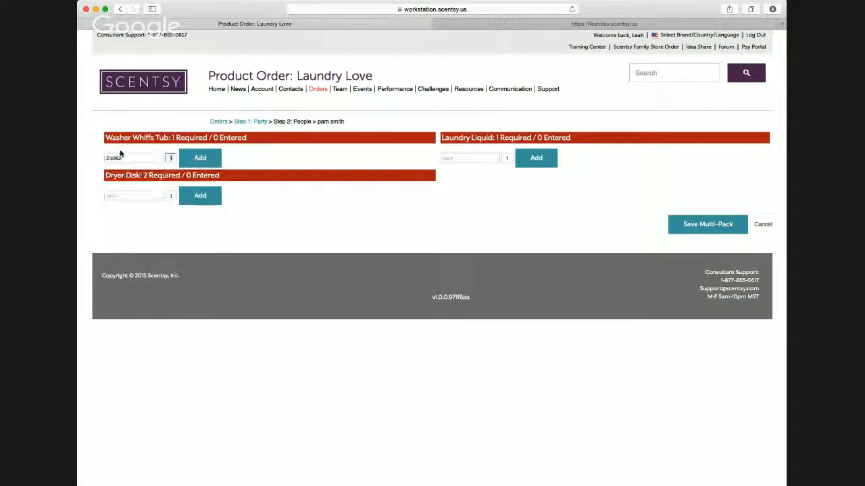
key("Return")
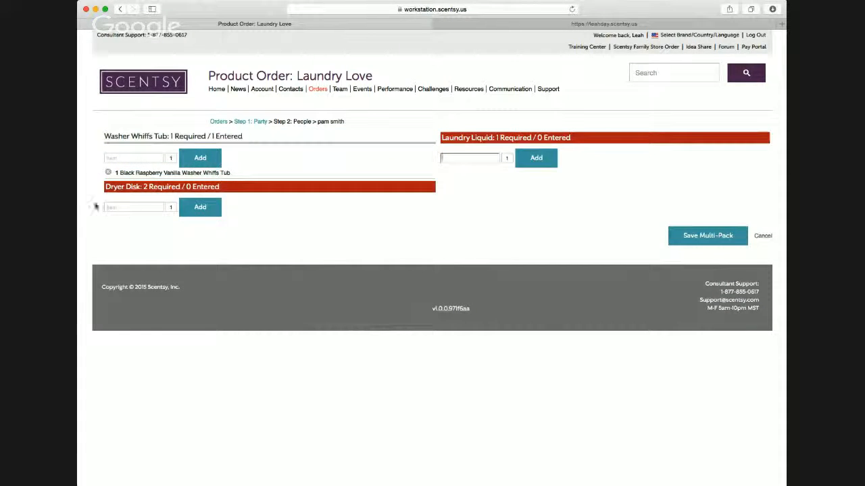
- Search the Dryer Disk items for "black" and add one Black Raspberry Vanilla Dryer Disks to the Laundry Love pack
left_click(133, 208)
type("black")
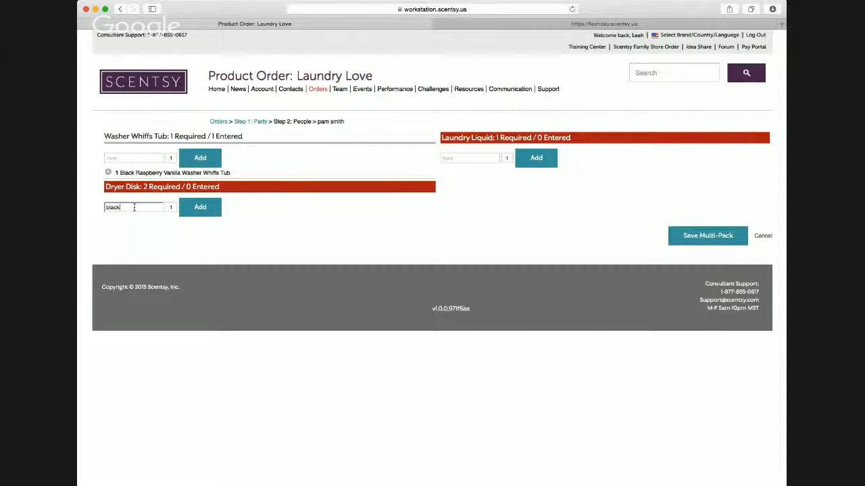
key("Down")
key("Return")
left_click(198, 207)
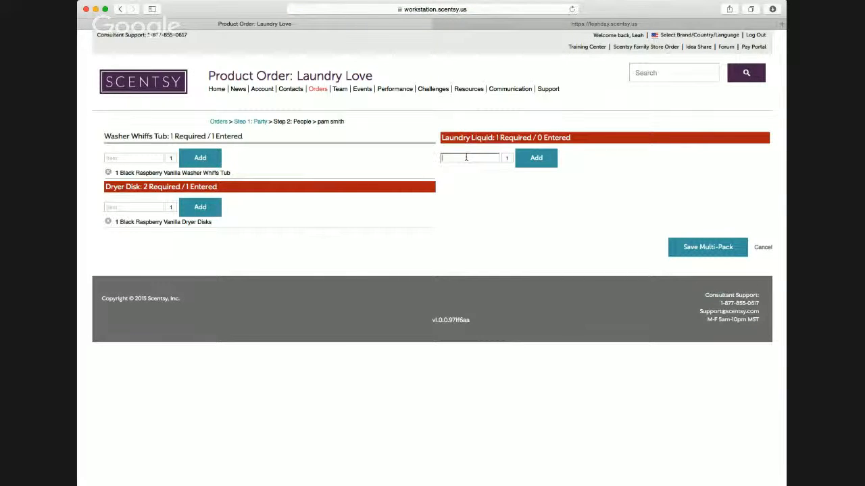
- Add one Black Raspberry Vanilla Laundry Liquid to the Laundry Love pack and try to save the multi-pack
type("black")
left_click(471, 173)
left_click(536, 158)
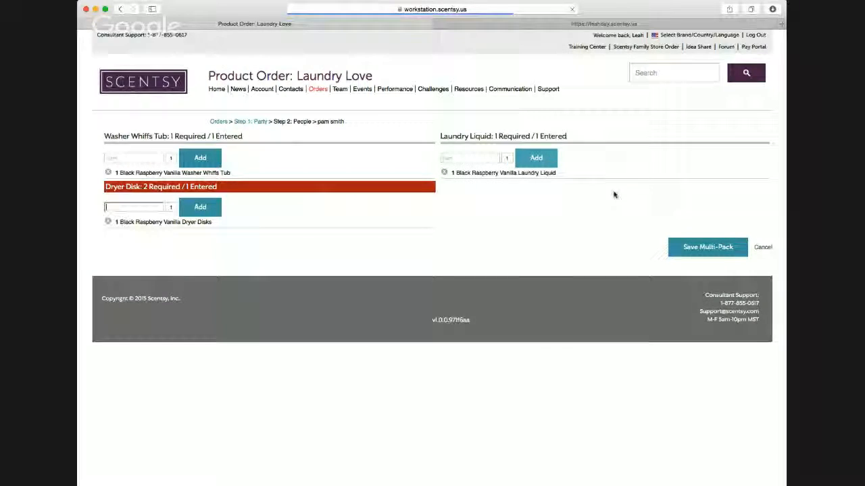
left_click(682, 247)
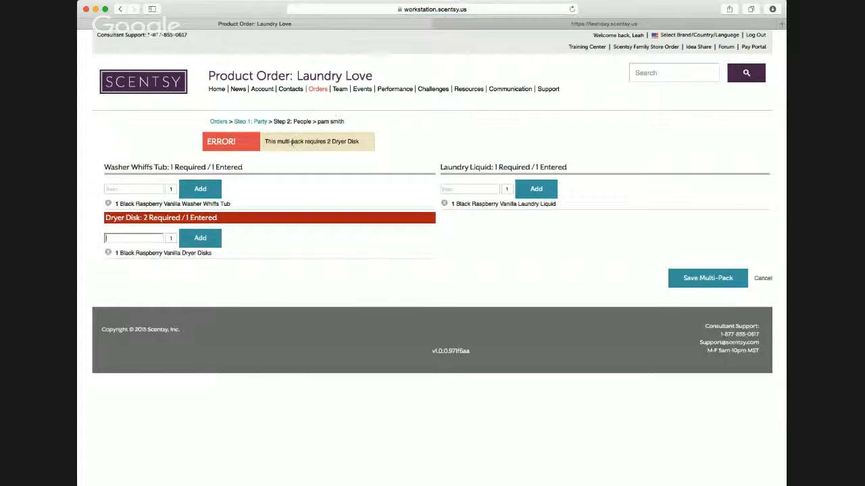
- Add a second Black Raspberry Vanilla Dryer Disks to the Laundry Love pack and save the multi-pack
type("black")
left_click(145, 251)
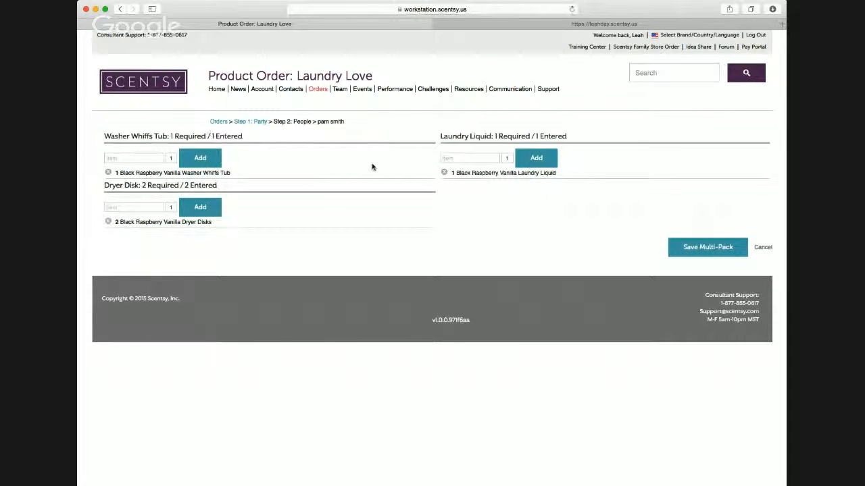
left_click(709, 248)
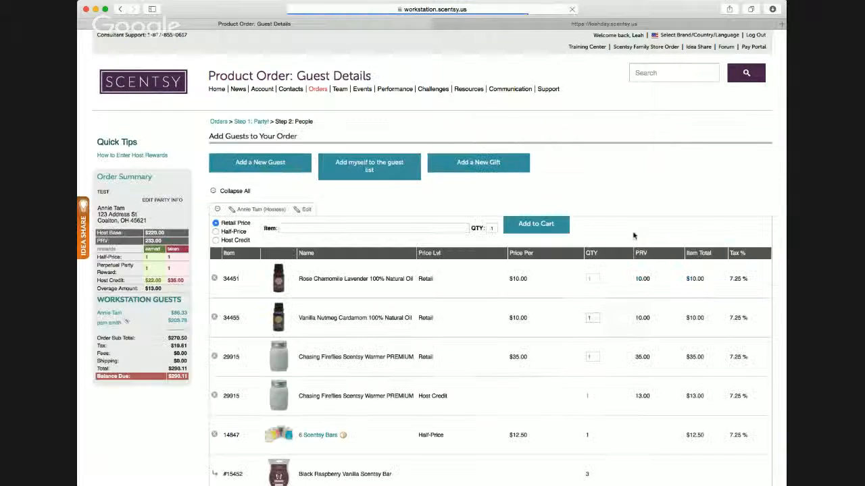
- Review the guest's half-price Laundry Love pack and the tax and totals of both carts
scroll(458, 276, "down", 10)
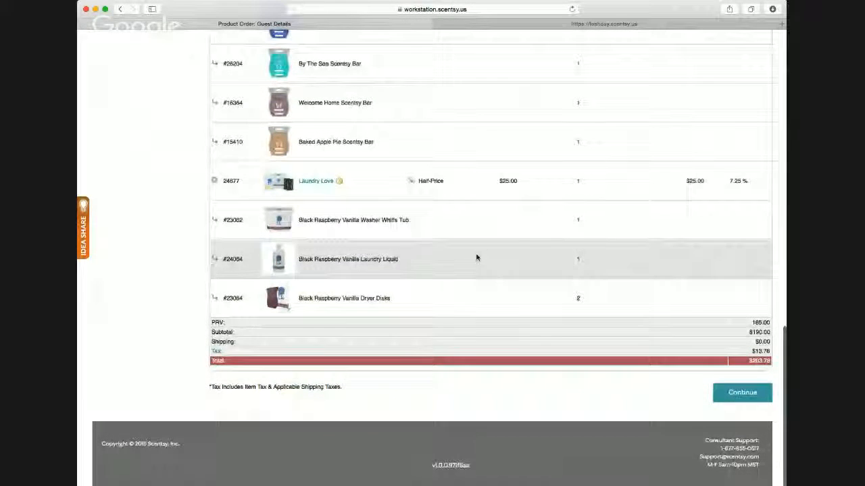
scroll(477, 257, "up", 1)
scroll(326, 359, "up", 1)
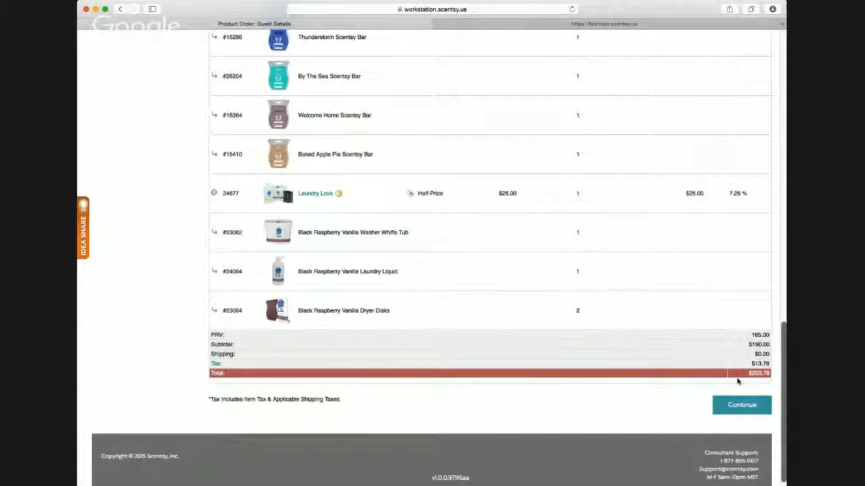
scroll(733, 379, "up", 10)
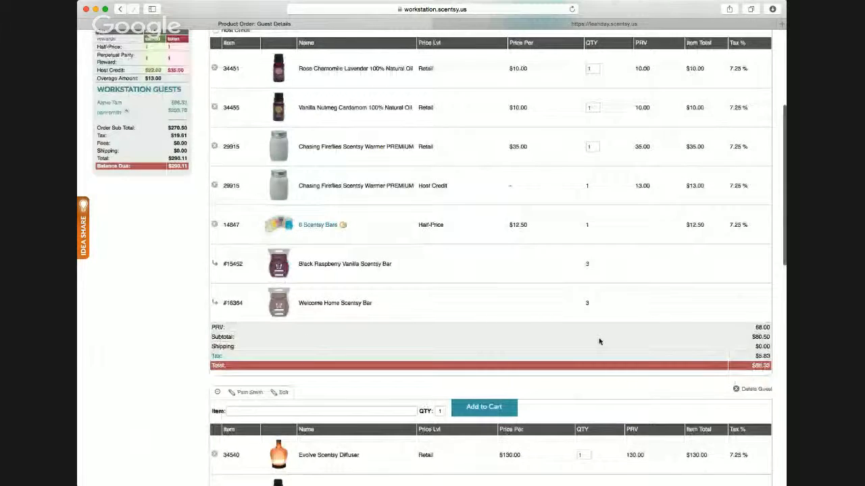
scroll(599, 342, "up", 2)
scroll(598, 342, "down", 1)
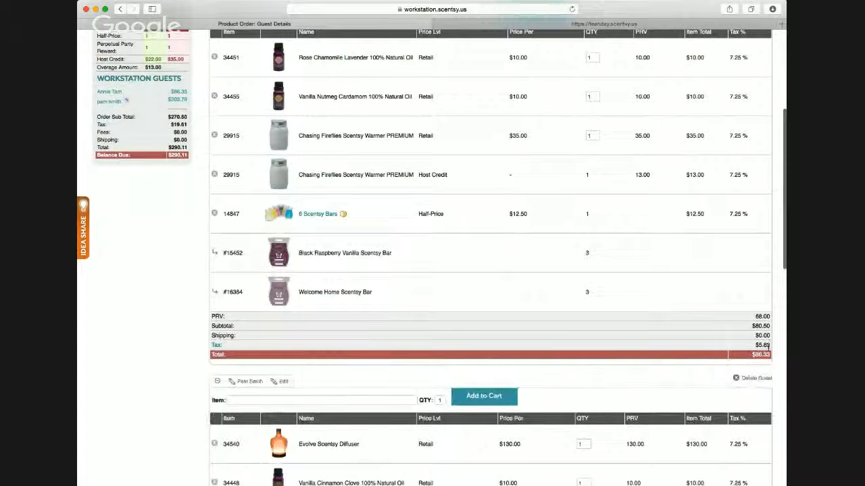
scroll(684, 314, "up", 2)
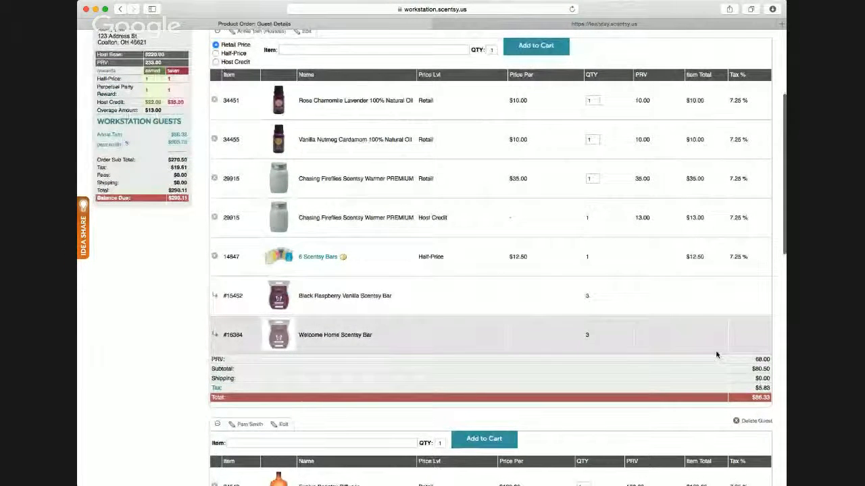
scroll(717, 355, "down", 10)
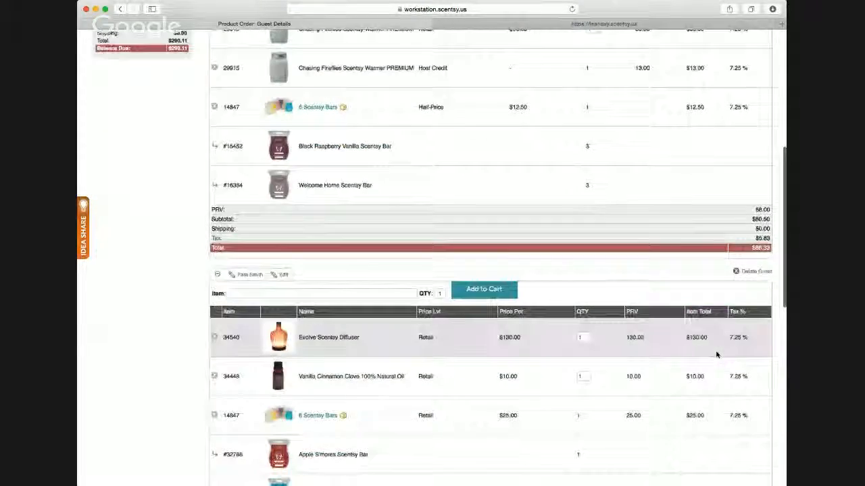
scroll(716, 354, "down", 6)
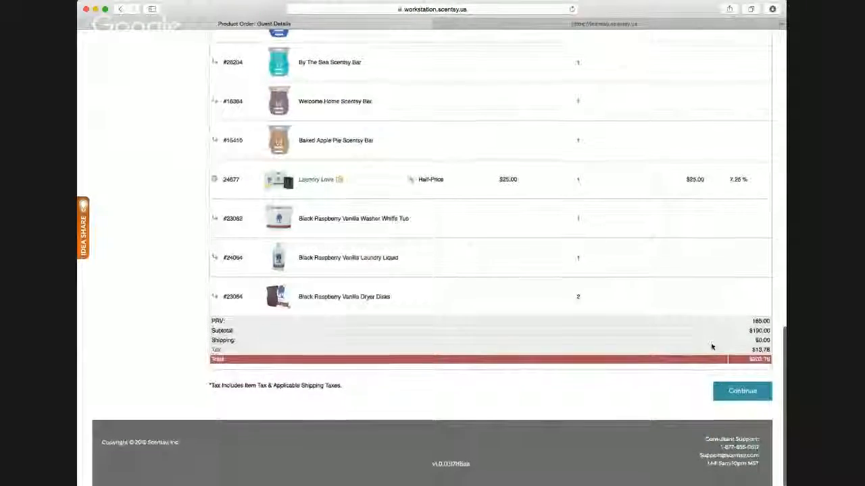
- Continue the order to the payments step and open the payment type choices
left_click(735, 392)
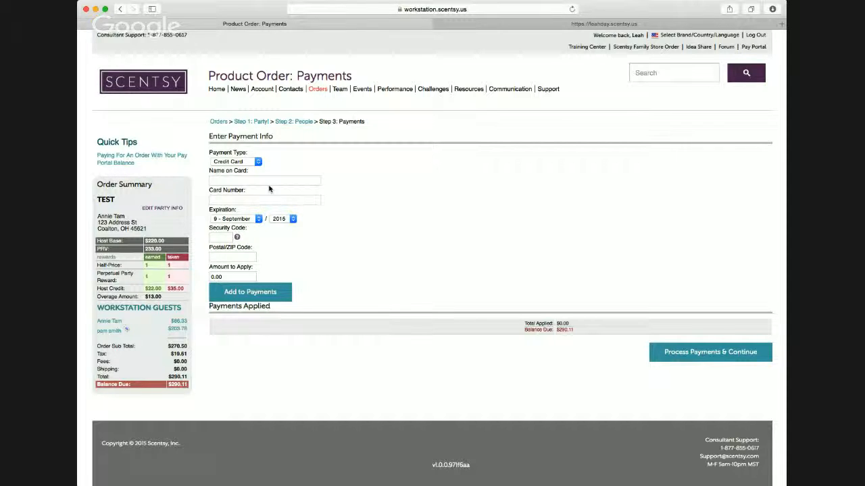
left_click(254, 165)
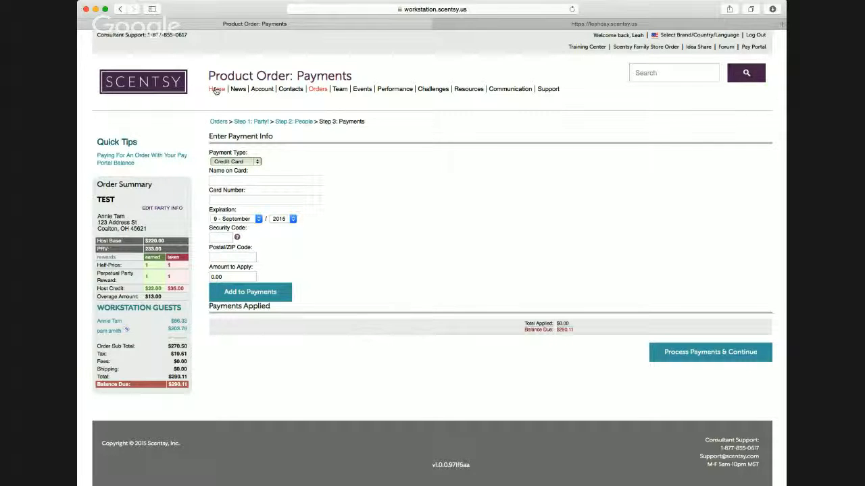
- Leave the payment page for the order history and look through the list of past orders and their statuses
left_click(315, 89)
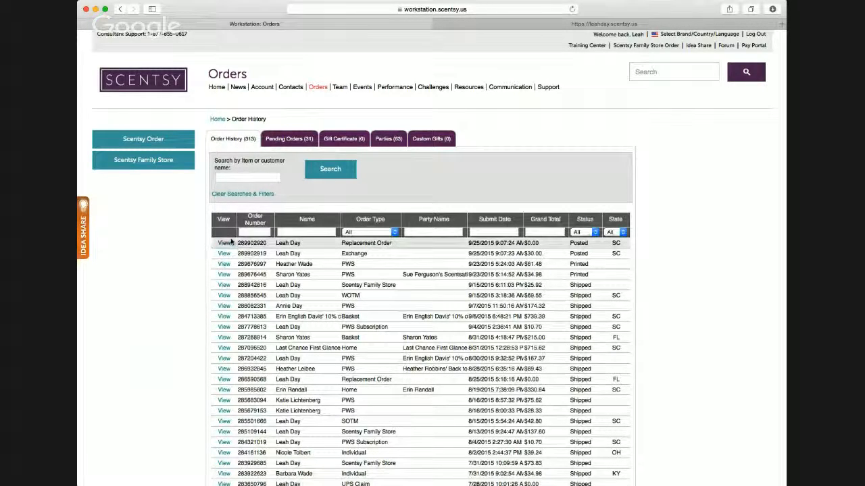
scroll(405, 256, "down", 5)
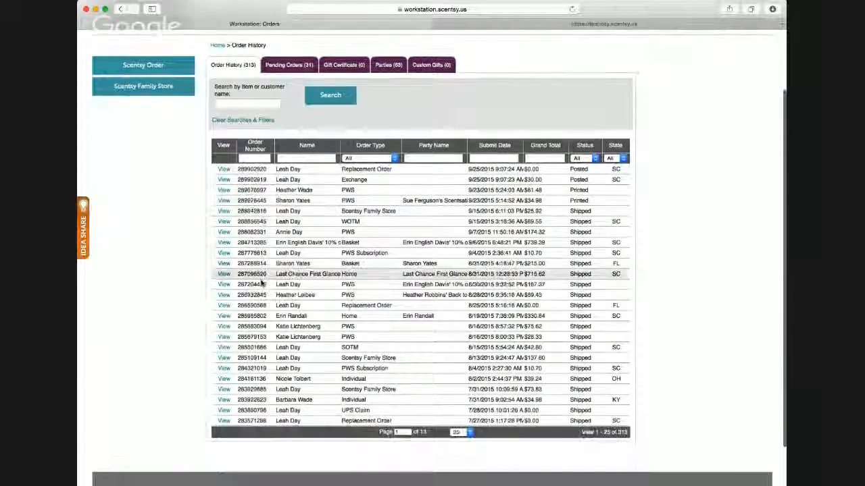
scroll(240, 257, "up", 1)
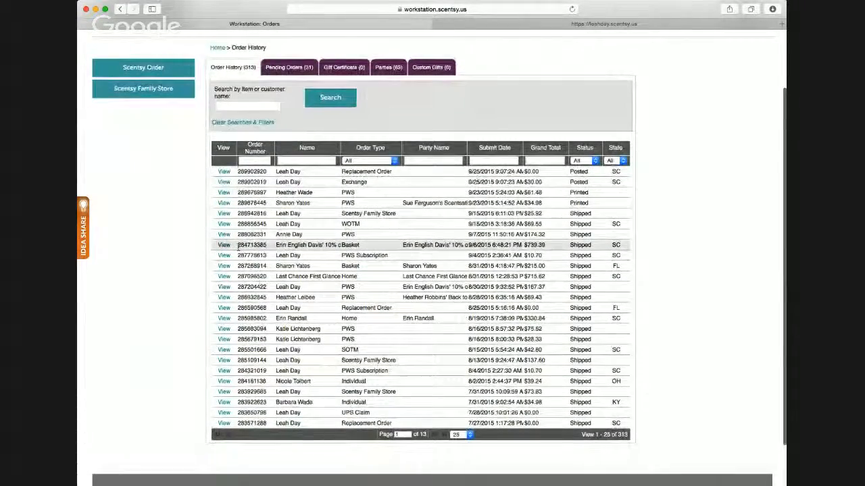
scroll(238, 247, "up", 3)
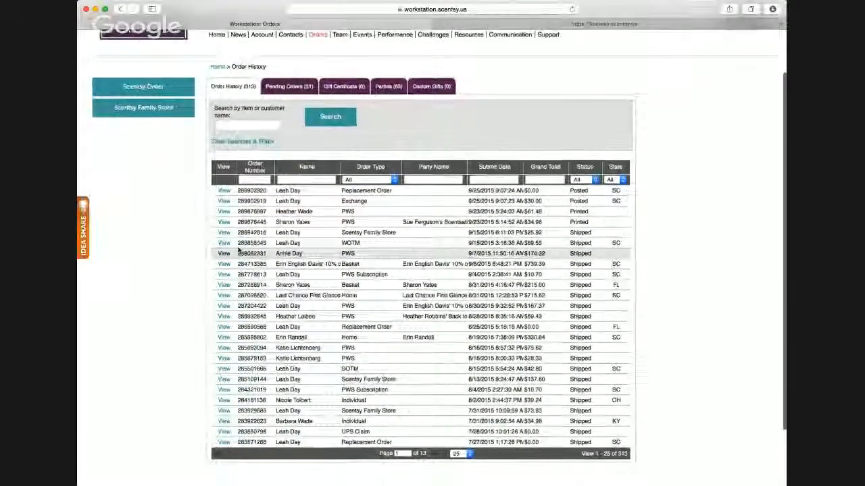
scroll(238, 247, "down", 5)
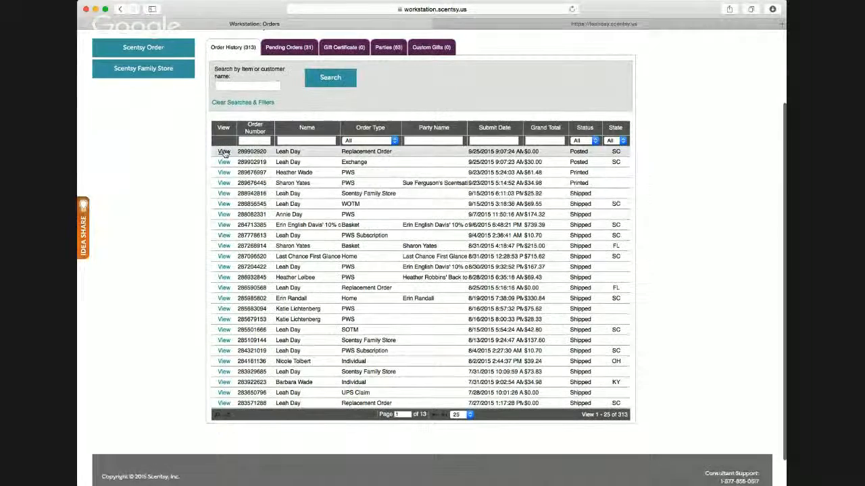
scroll(225, 153, "up", 1)
scroll(223, 150, "down", 1)
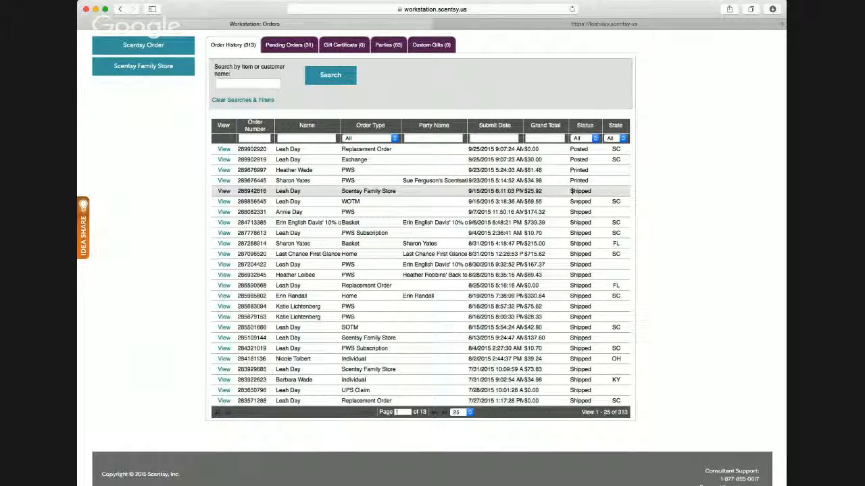
- View the receipt of the 9/15/2015 Scentsy Family Store order, check its UPS shipment tracking, and return to the order history
left_click(223, 191)
scroll(247, 188, "down", 3)
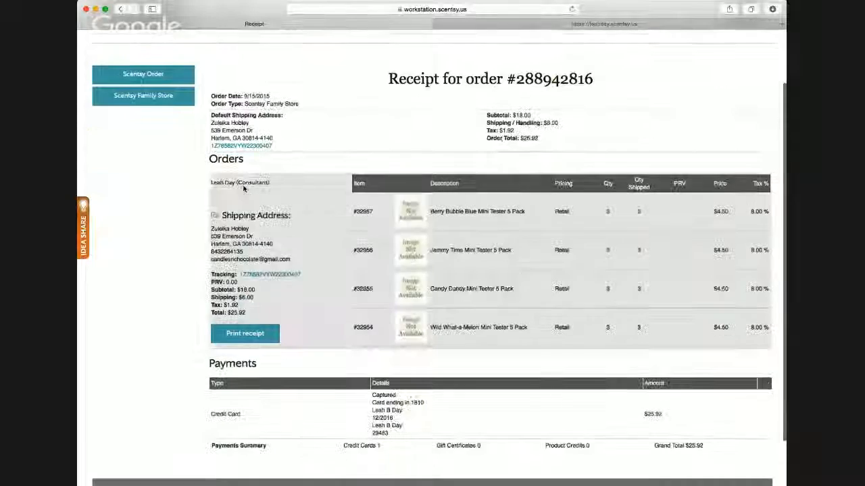
left_click(249, 137)
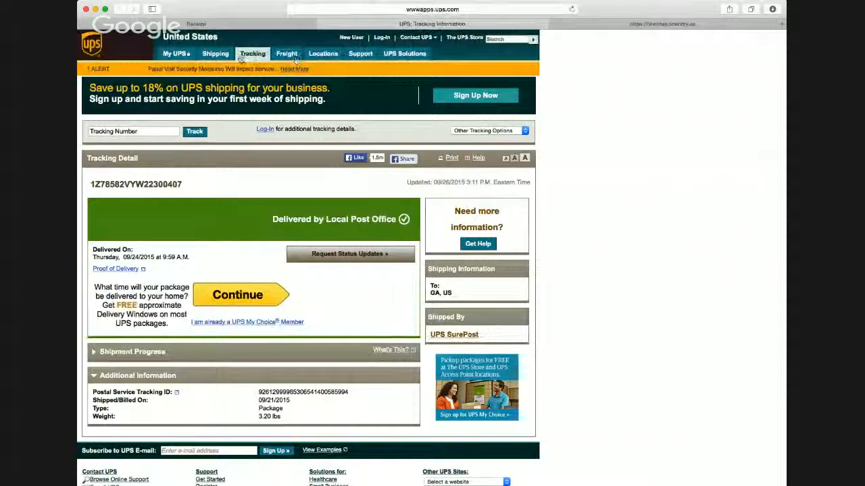
left_click(321, 25)
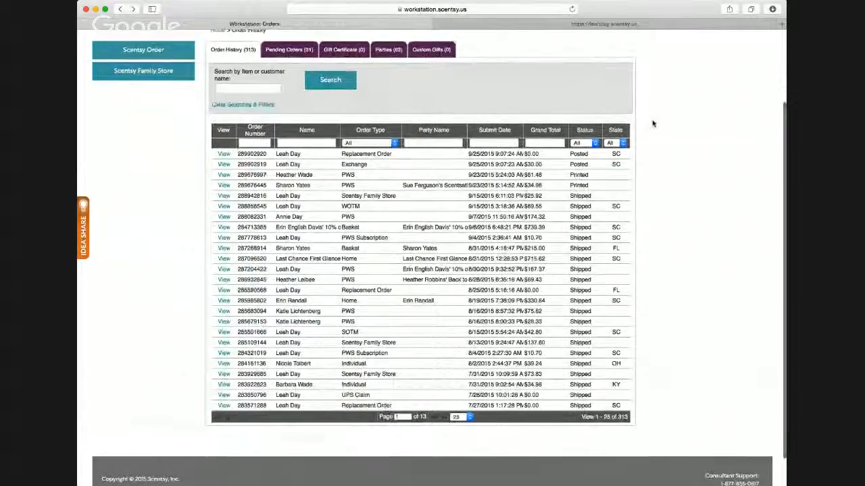
scroll(652, 124, "up", 1)
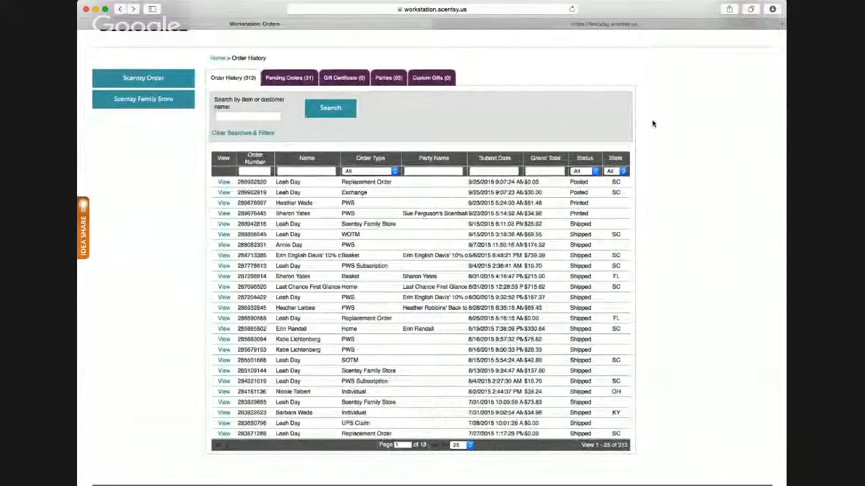
scroll(653, 124, "up", 1)
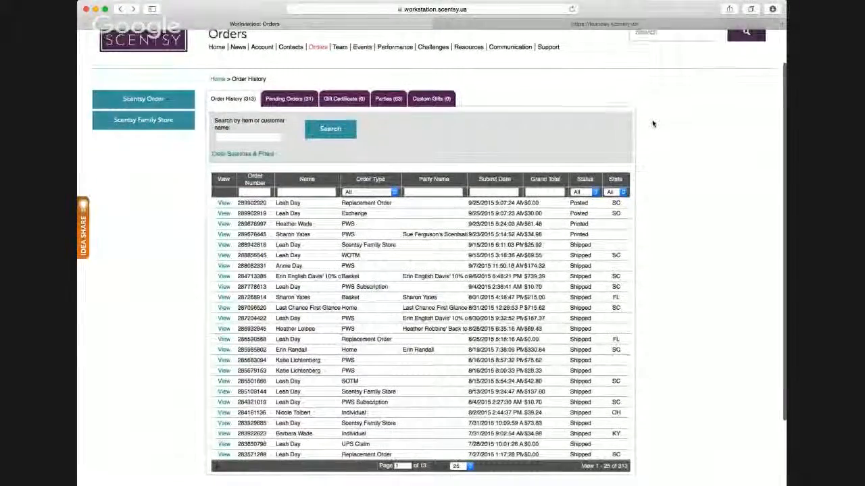
scroll(653, 124, "up", 1)
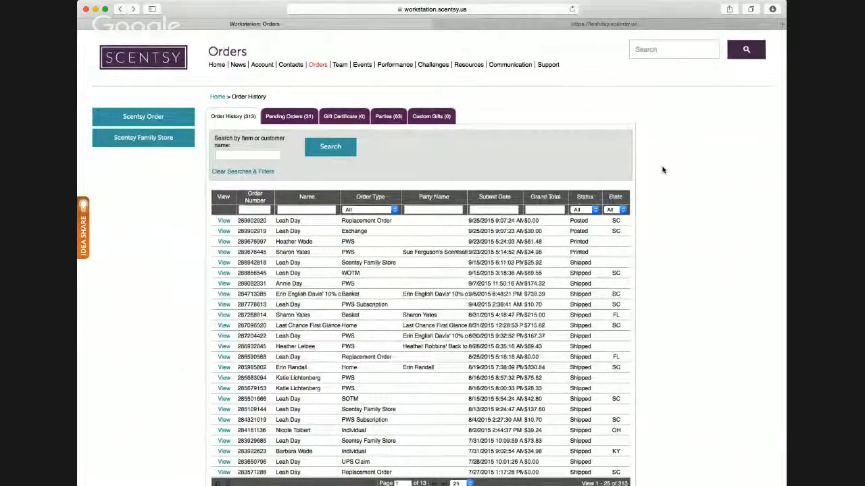
scroll(663, 170, "down", 1)
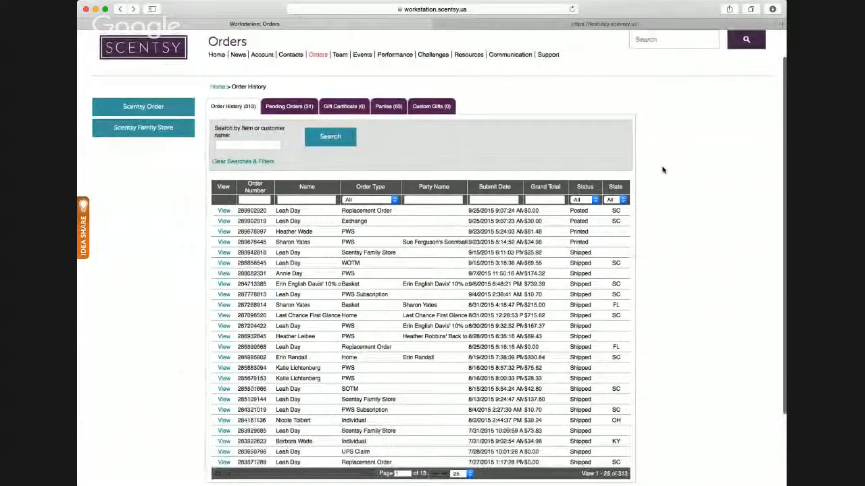
scroll(663, 171, "up", 2)
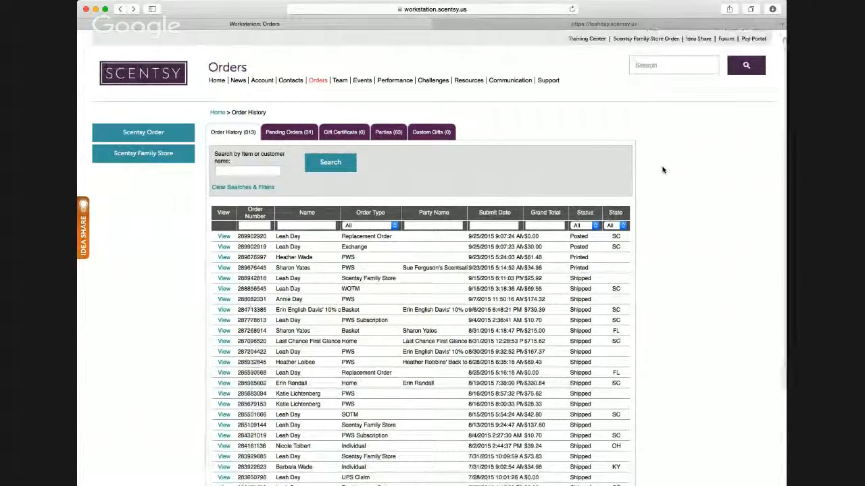
scroll(663, 170, "down", 1)
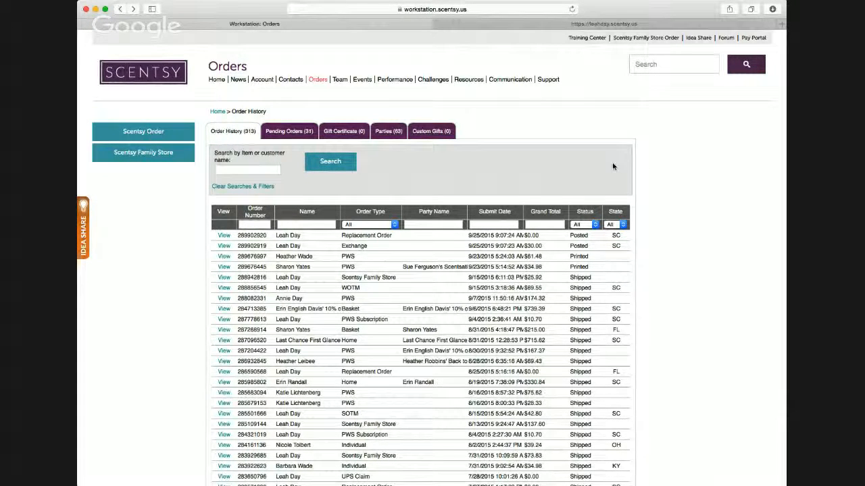
- Return to the workstation home page and look over the business goals, stats and news sections
scroll(550, 179, "up", 1)
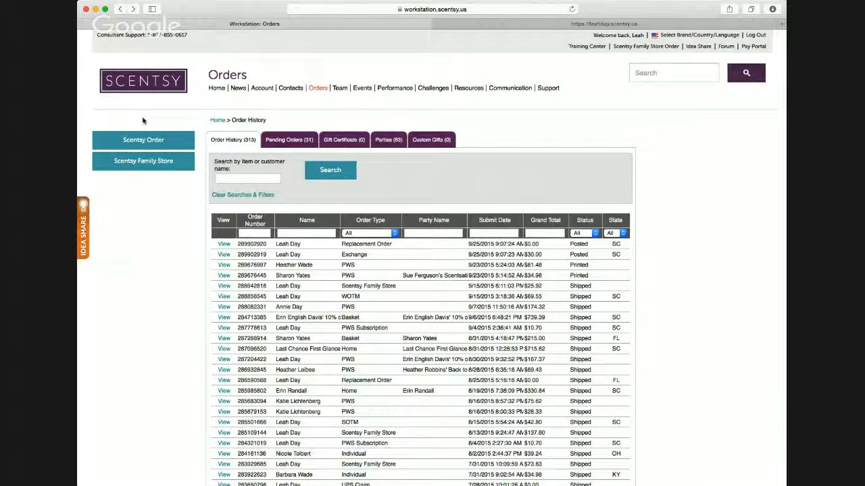
left_click(216, 88)
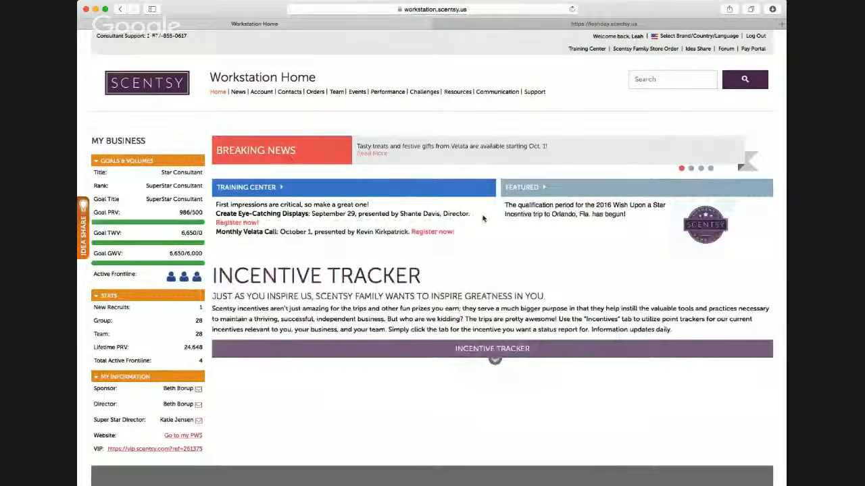
scroll(483, 218, "down", 3)
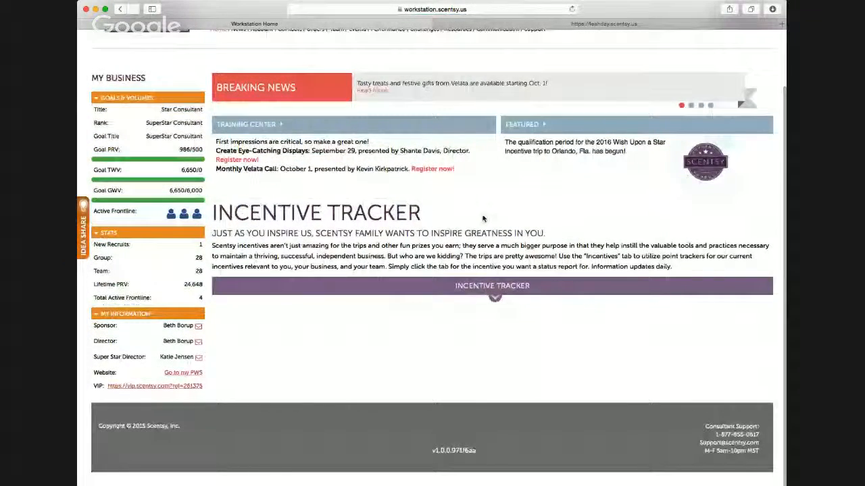